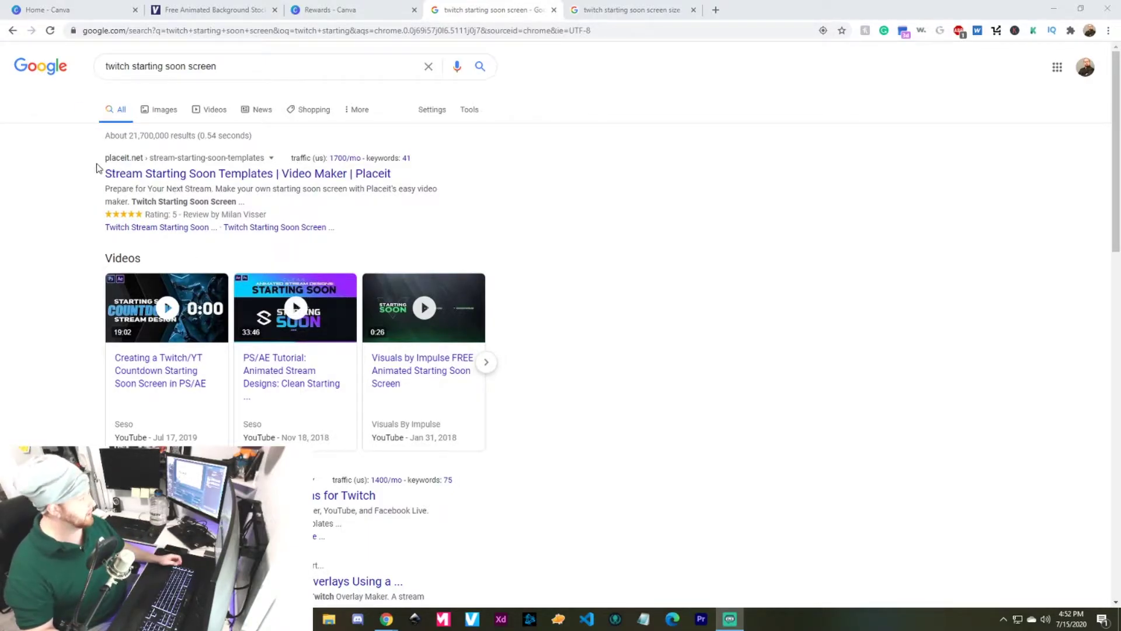
# - Show image results for the starting soon screen search, preview the Dropzone : Stream Package design and keep it in a second browser tab
pyautogui.click(159, 114)
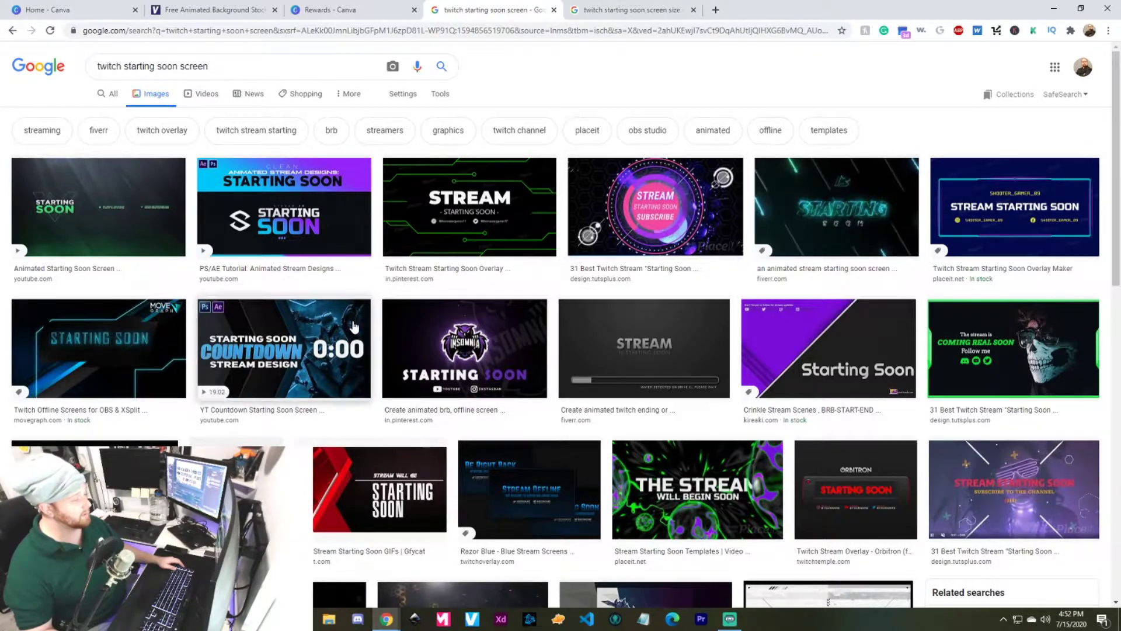
pyautogui.scroll(-5, 765, 289)
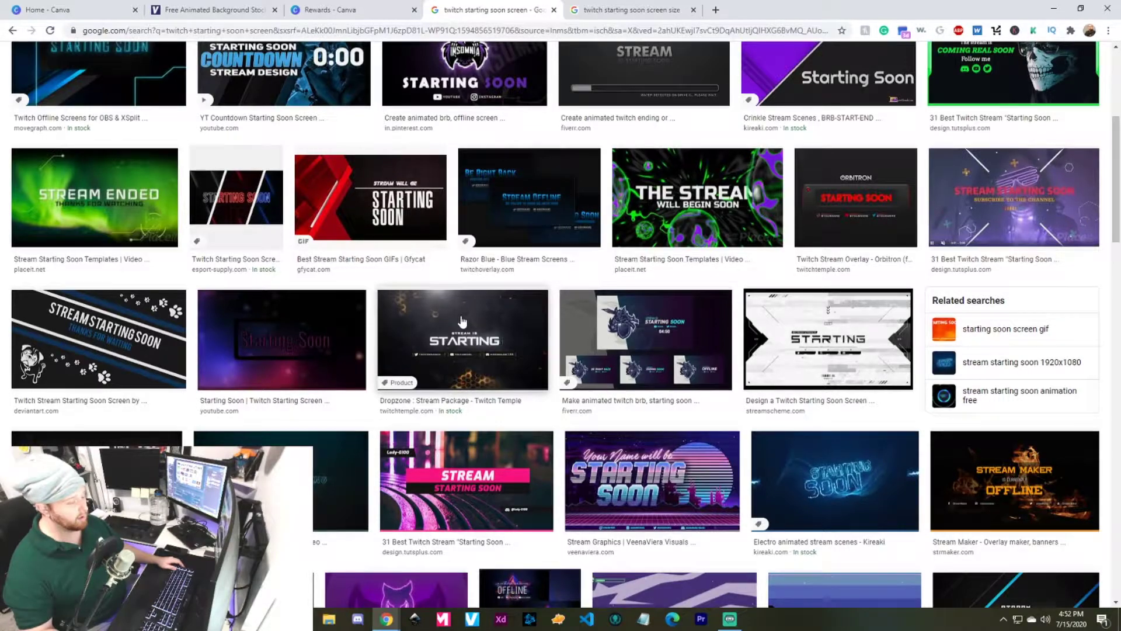
pyautogui.click(496, 335)
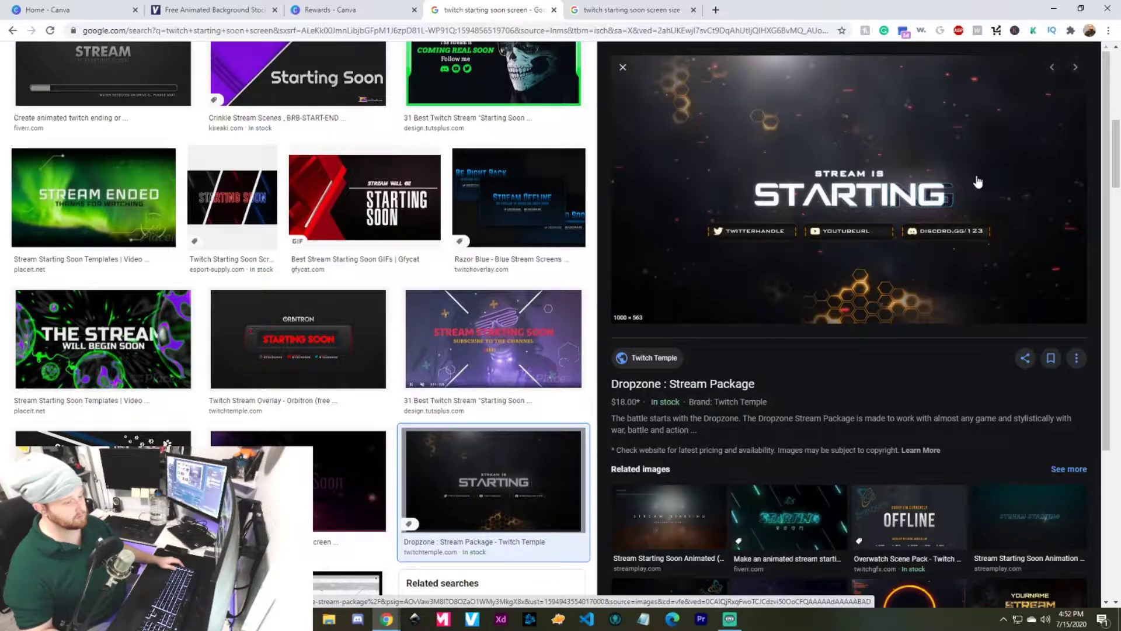
pyautogui.middleClick(689, 234)
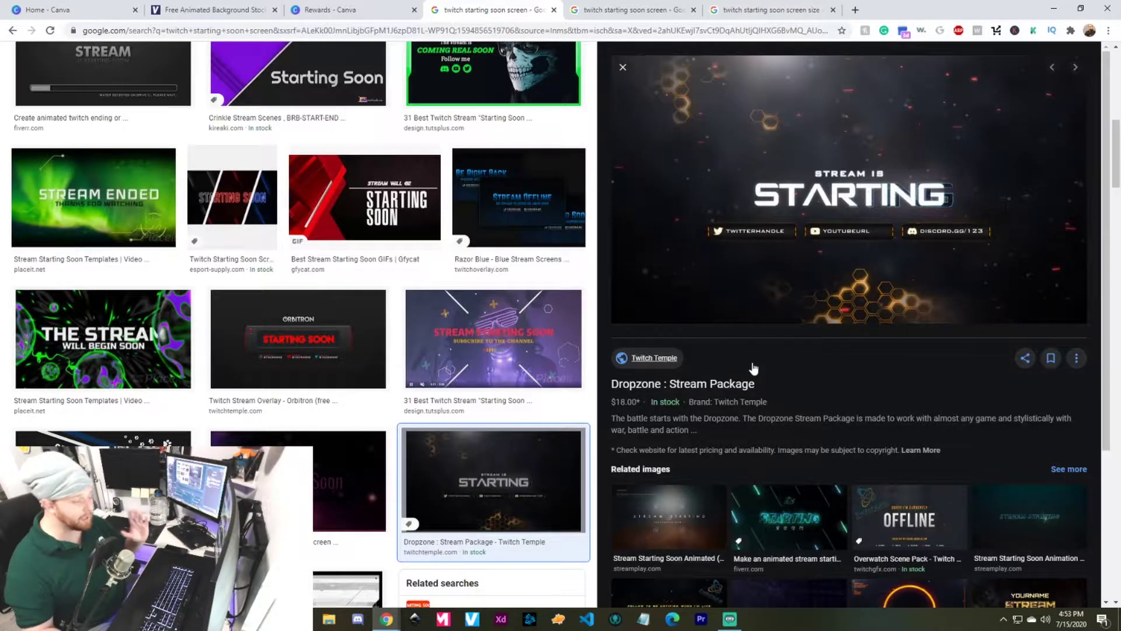
# - Browse further starting soon designs and preview the Stream Starting Soon Animation Video Screen from Streamplay Graphics
pyautogui.scroll(-2, 817, 312)
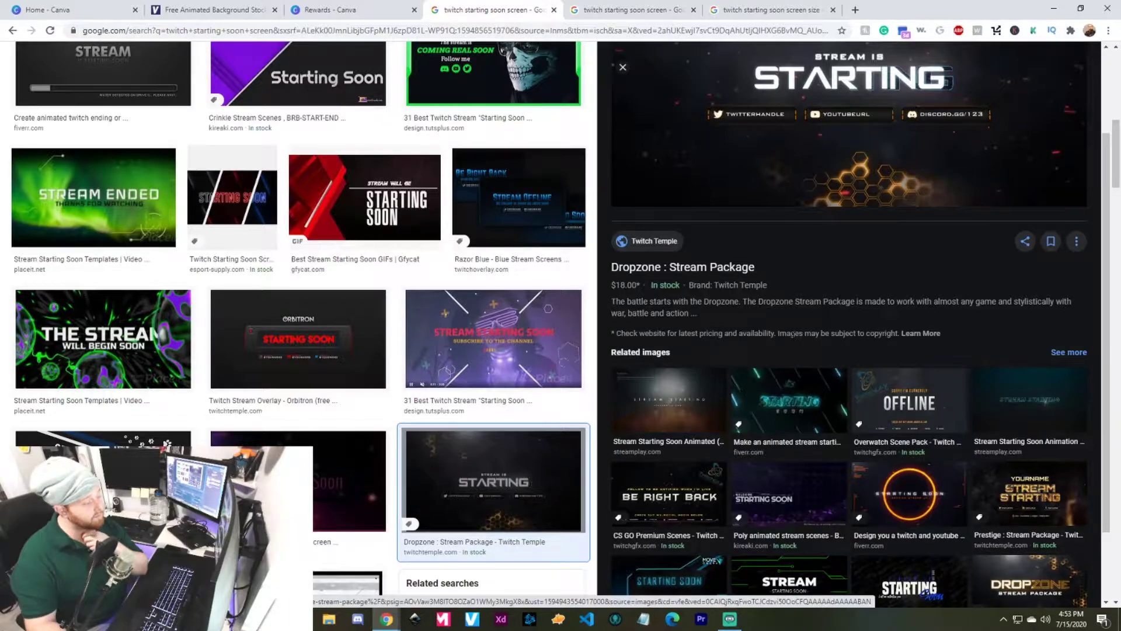
pyautogui.scroll(-2, 377, 339)
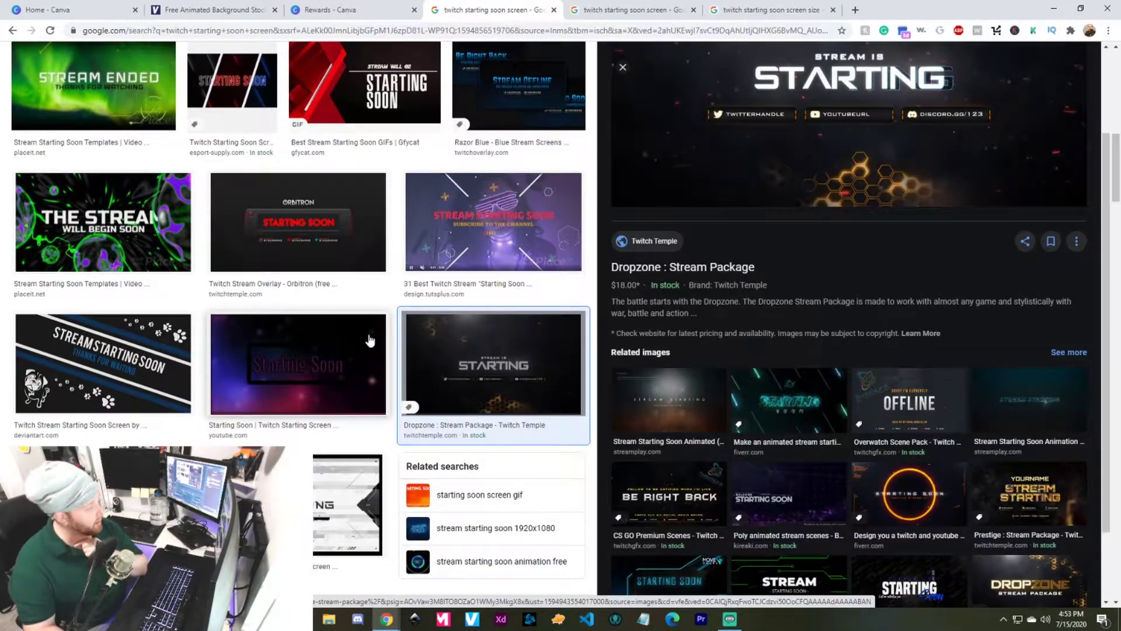
pyautogui.scroll(-3, 385, 325)
pyautogui.scroll(-2, 853, 359)
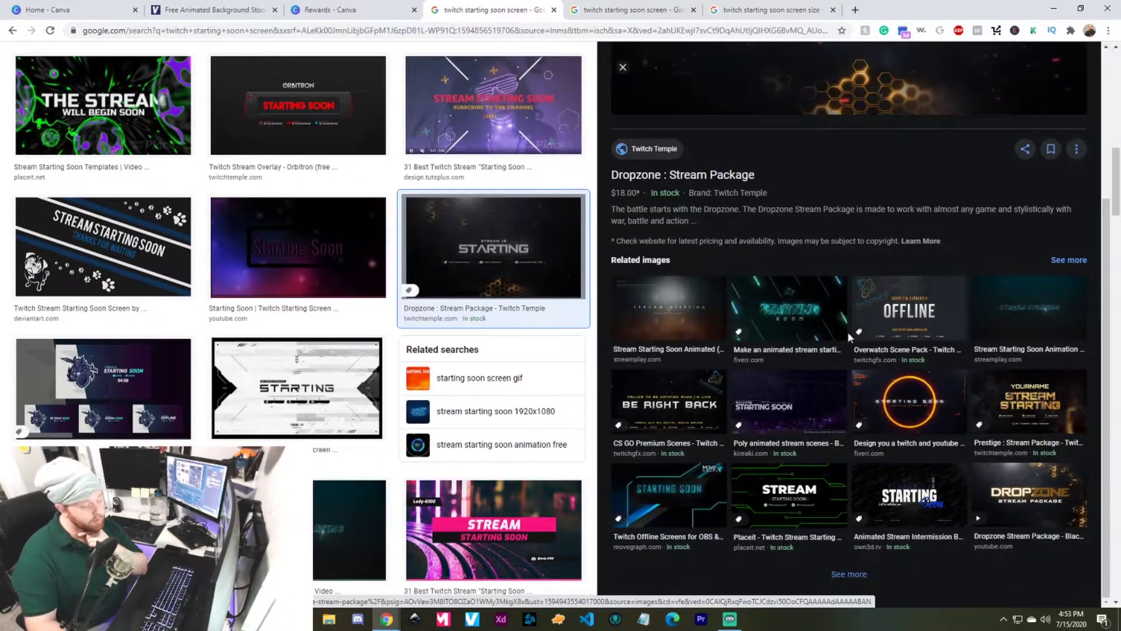
pyautogui.scroll(-1, 351, 345)
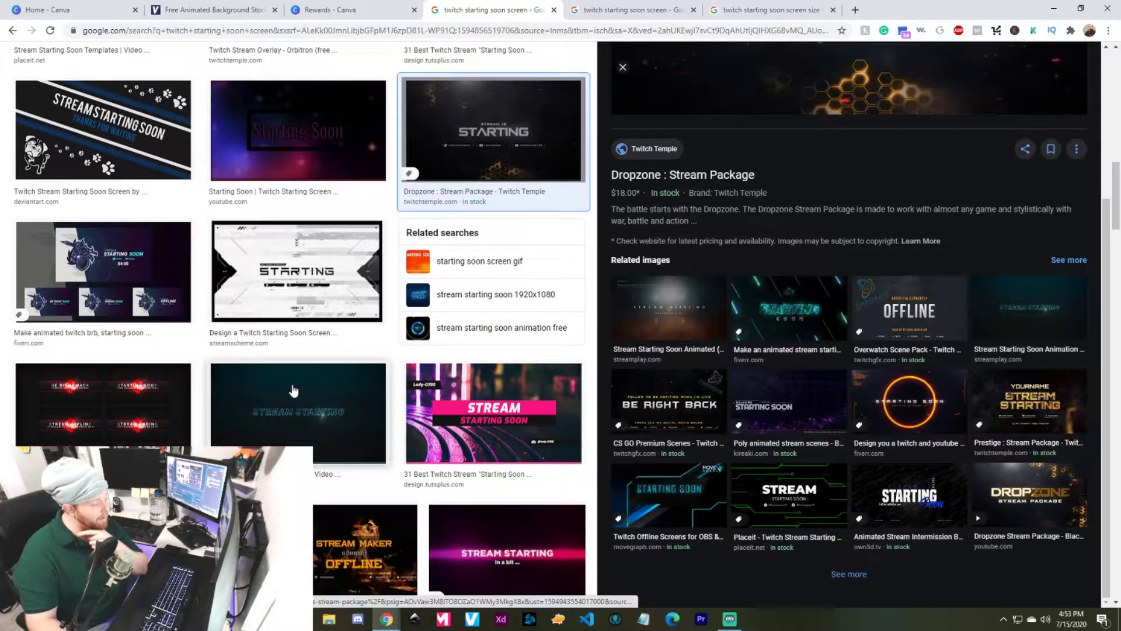
pyautogui.click(294, 403)
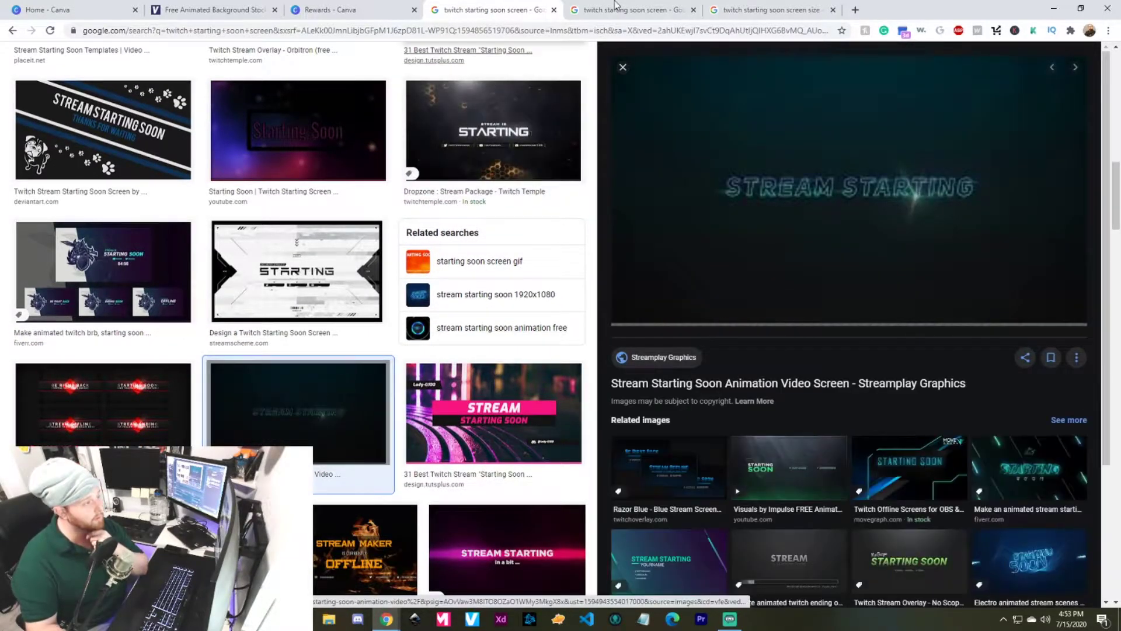
# - Compare the Streamplay Graphics starting screen with the Dropzone starting screen as design references
pyautogui.click(641, 6)
pyautogui.click(491, 5)
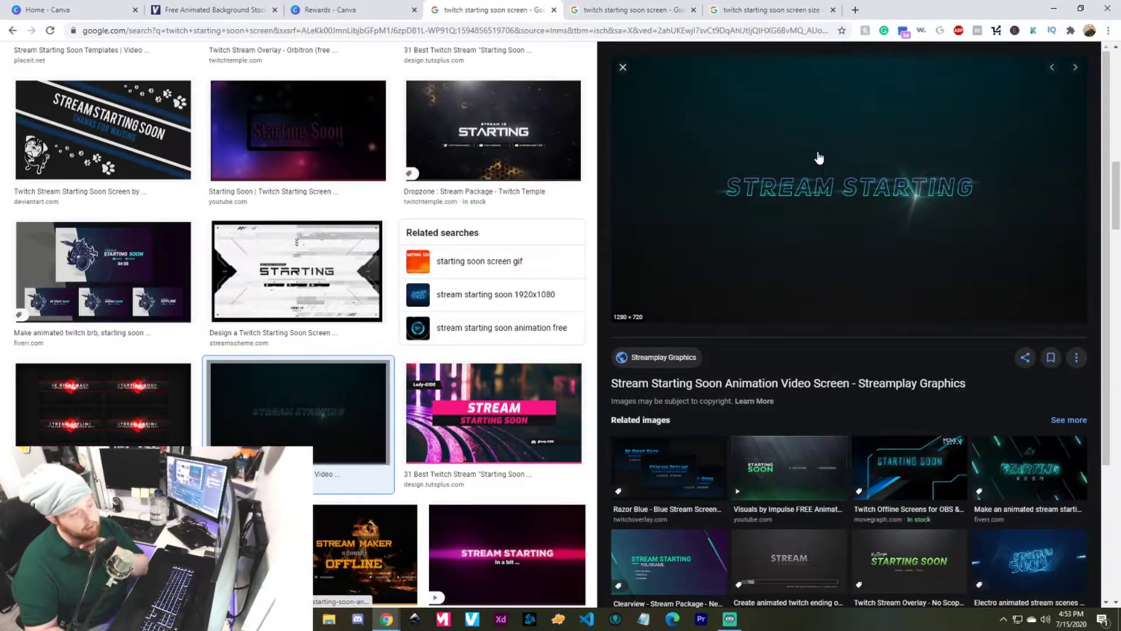
pyautogui.click(641, 7)
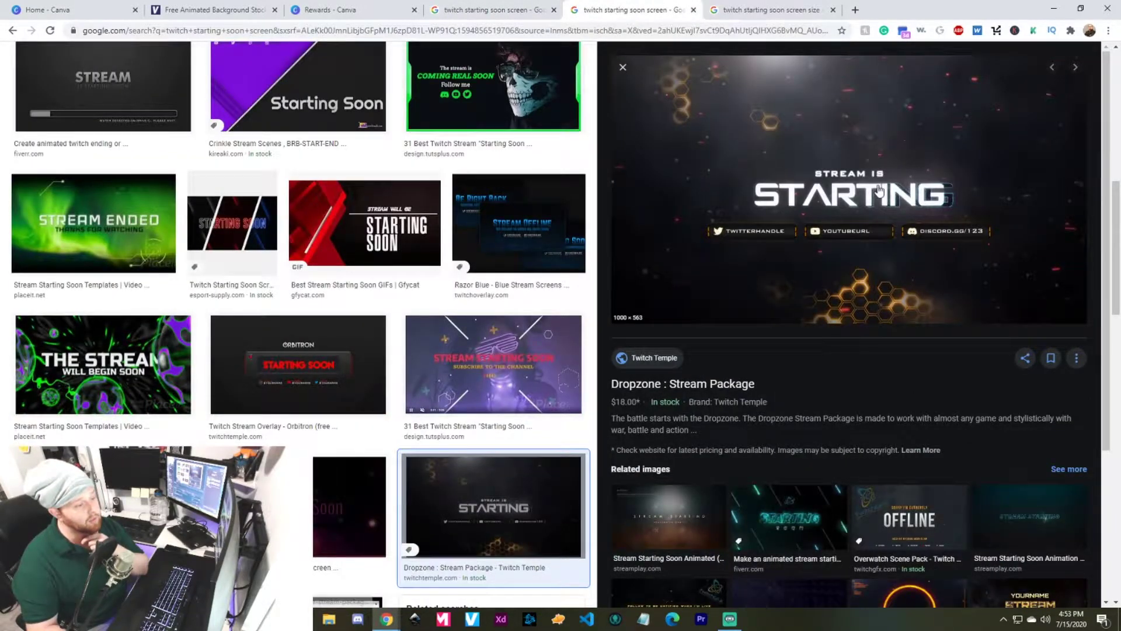
pyautogui.hotkey('ctrl', 'shift', 'Tab')
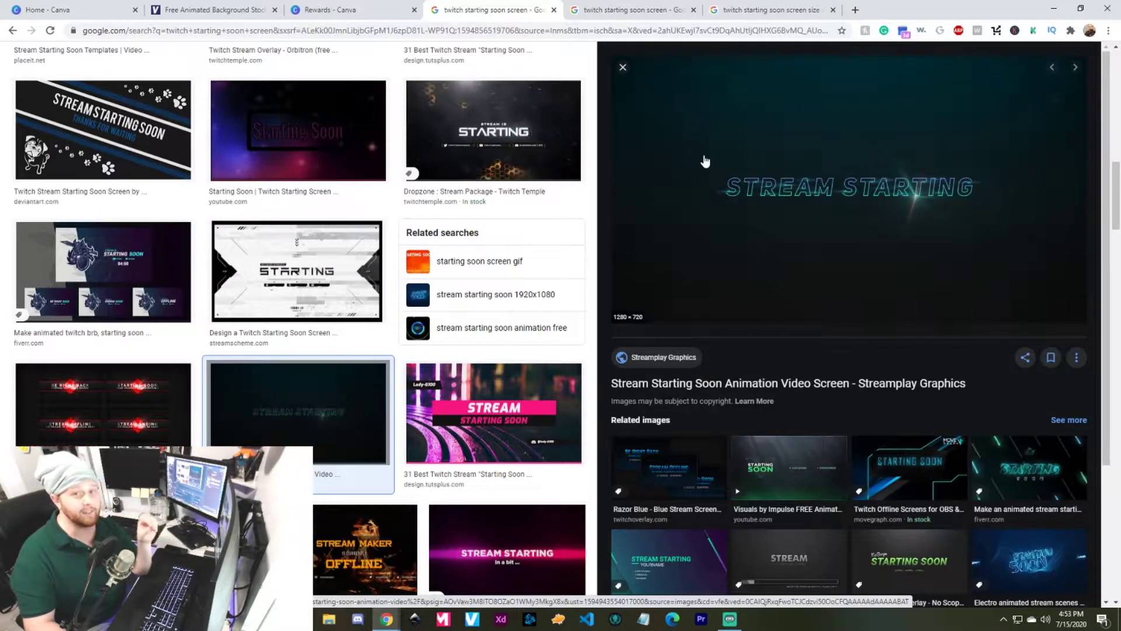
# - Examine the search results for the twitch starting soon screen size to find recommended dimensions
pyautogui.hotkey('ctrl', '1')
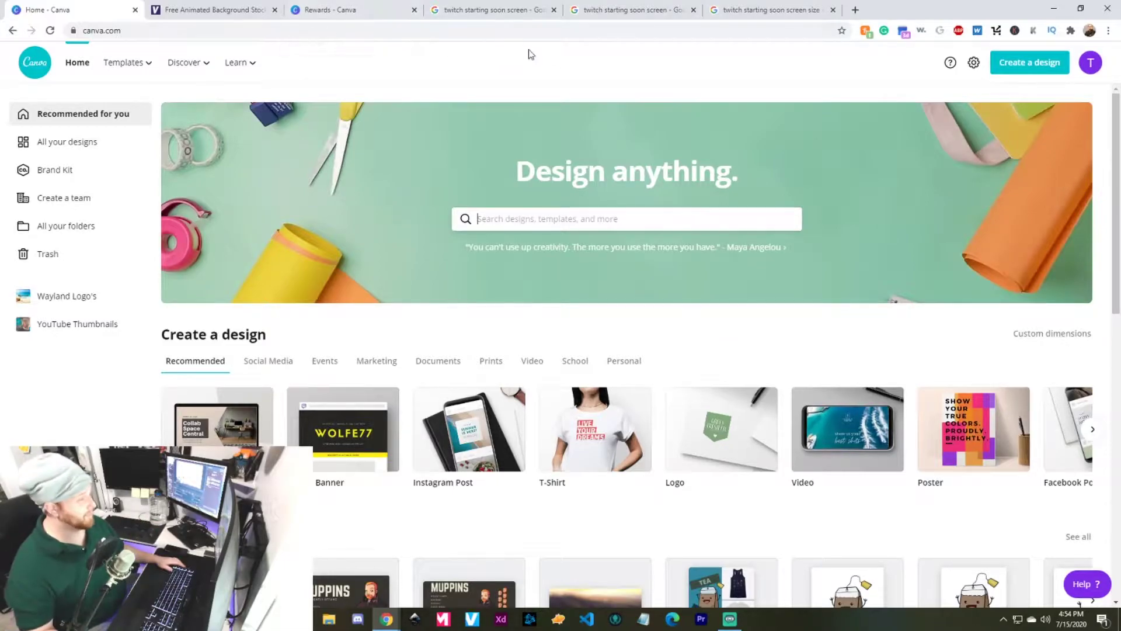
pyautogui.click(775, 8)
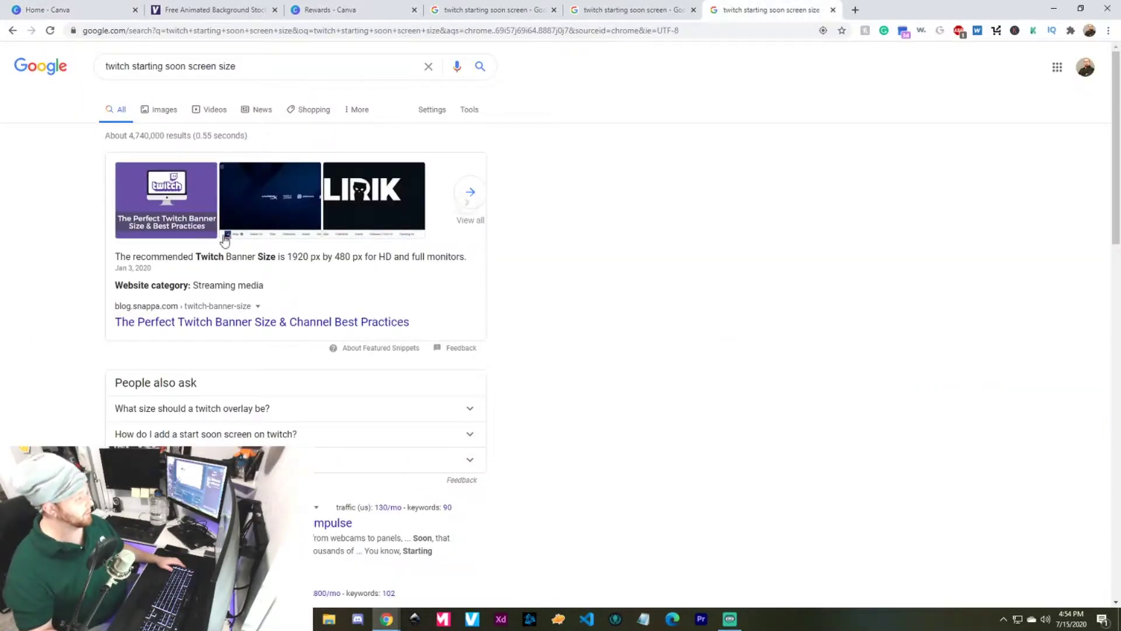
pyautogui.moveTo(119, 257); pyautogui.dragTo(272, 263)
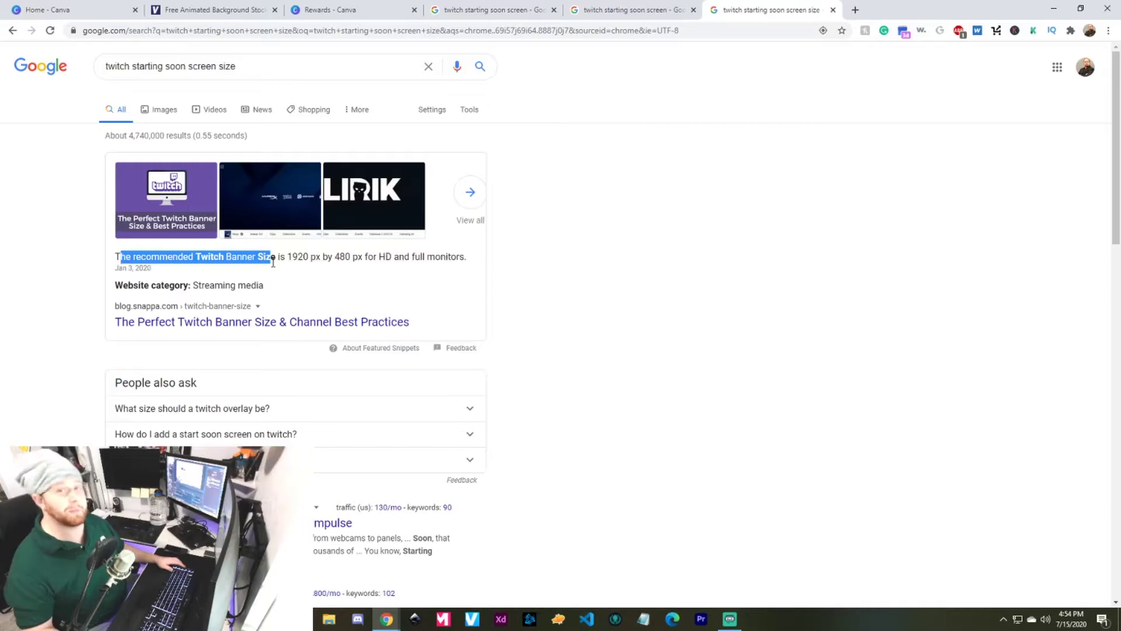
pyautogui.click(272, 263)
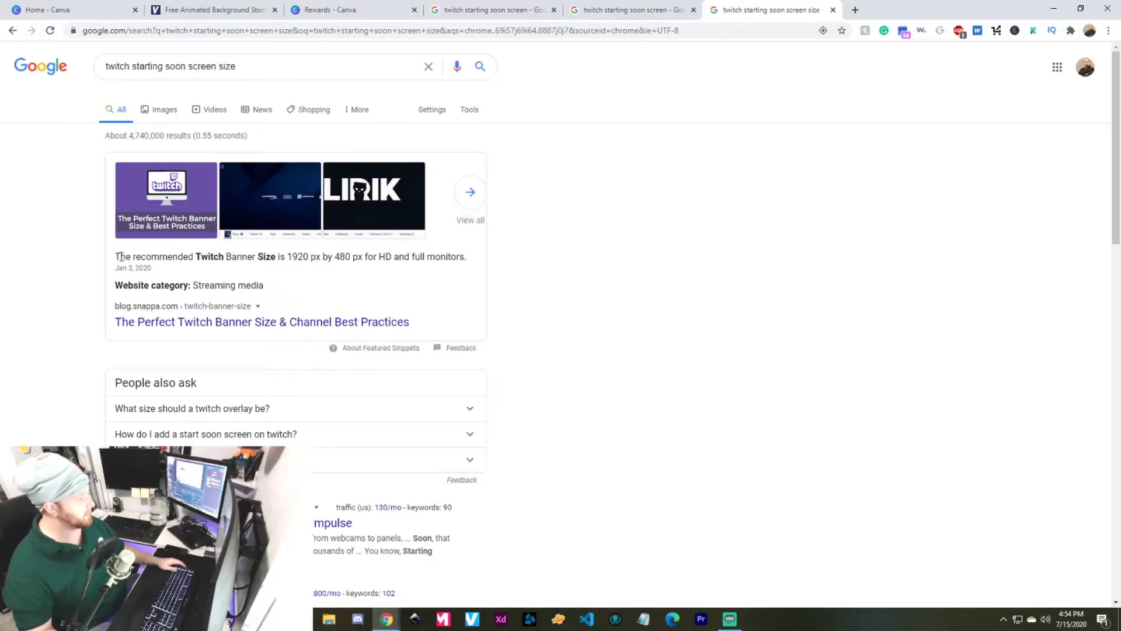
pyautogui.moveTo(183, 260); pyautogui.dragTo(306, 260)
pyautogui.click(306, 260)
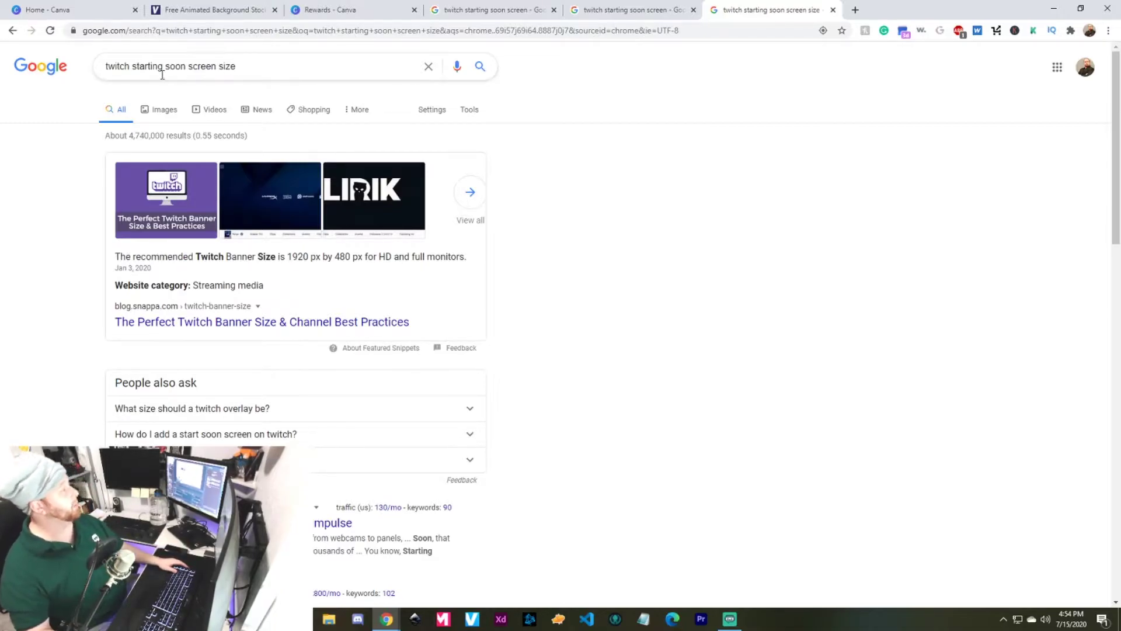
pyautogui.click(289, 66)
pyautogui.click(728, 258)
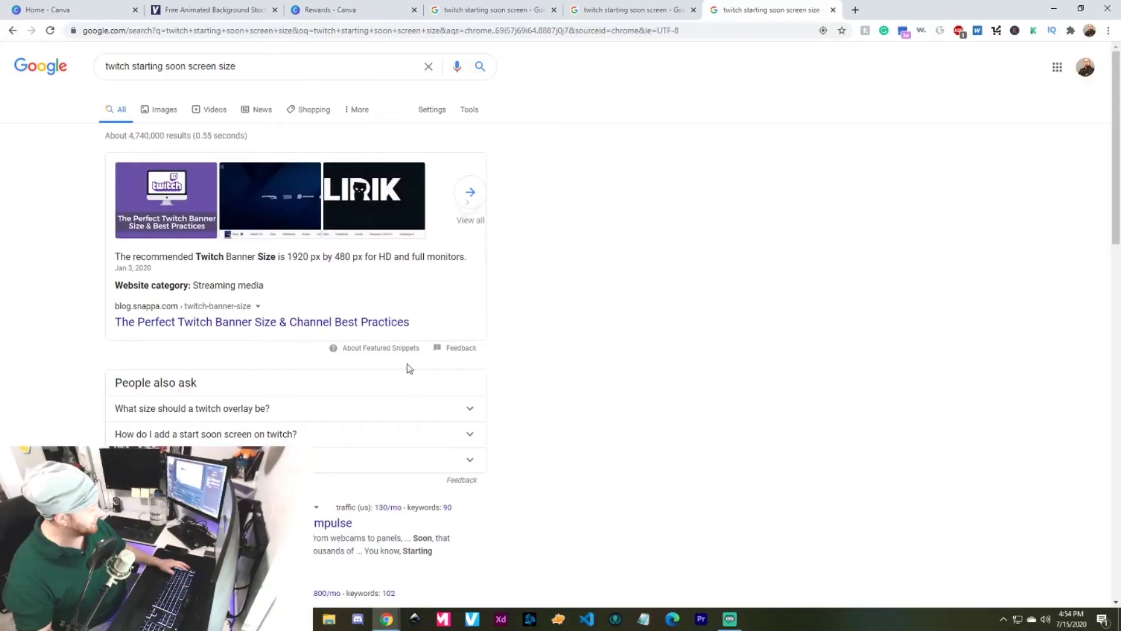
pyautogui.scroll(-3, 409, 368)
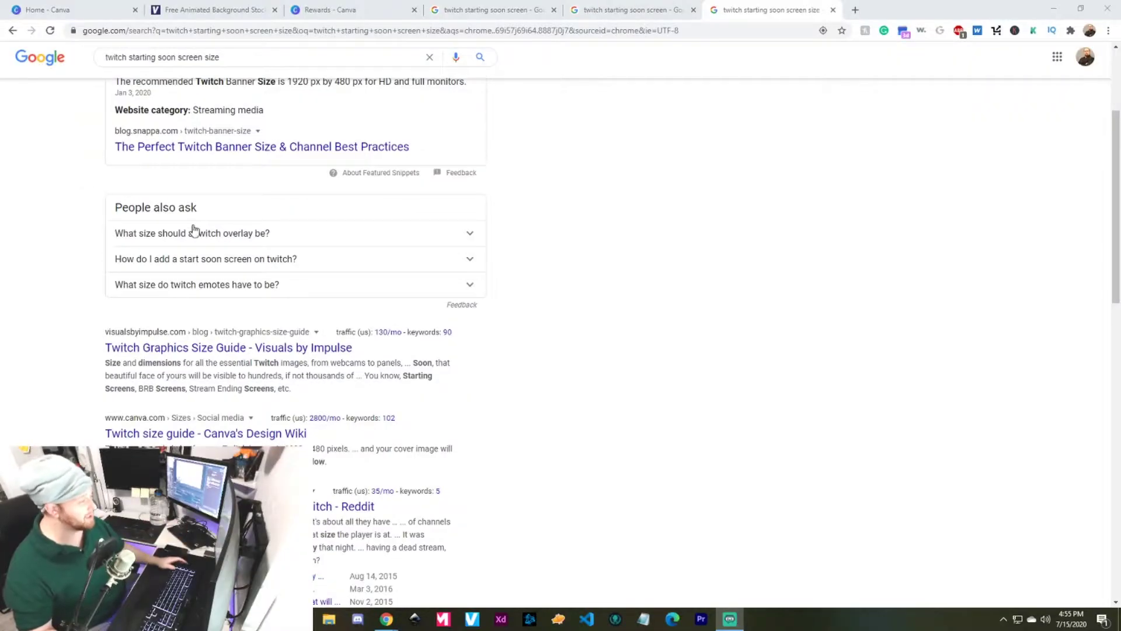
pyautogui.scroll(3, 190, 211)
# - Switch to Canva and create a new design with custom dimensions of 1920 × 1080 px
pyautogui.click(52, 10)
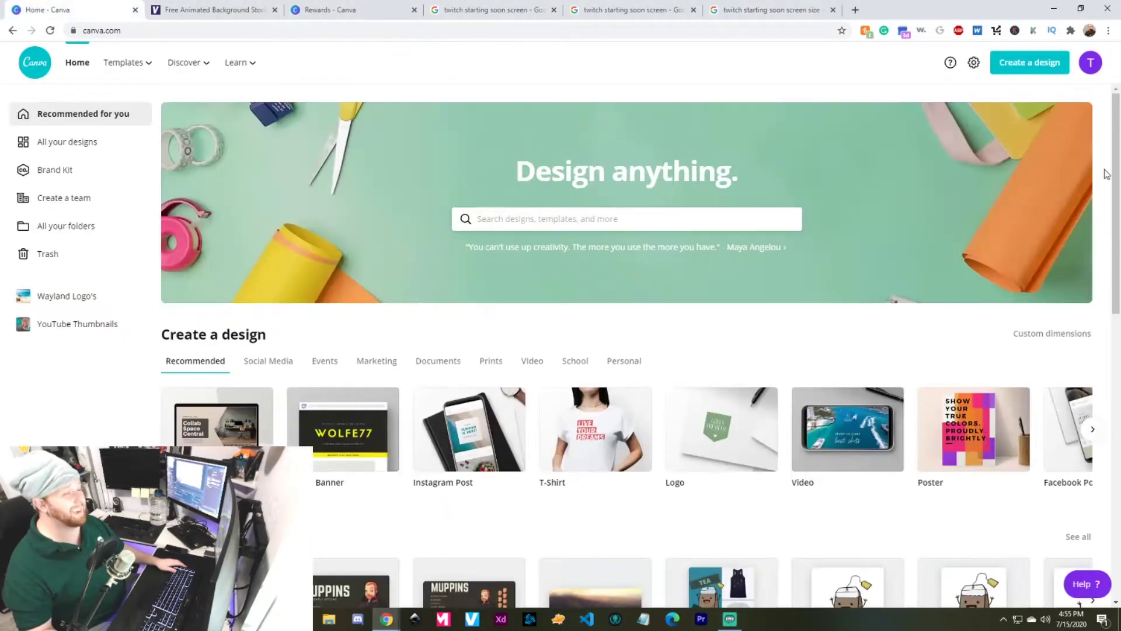
pyautogui.click(1039, 69)
pyautogui.click(914, 122)
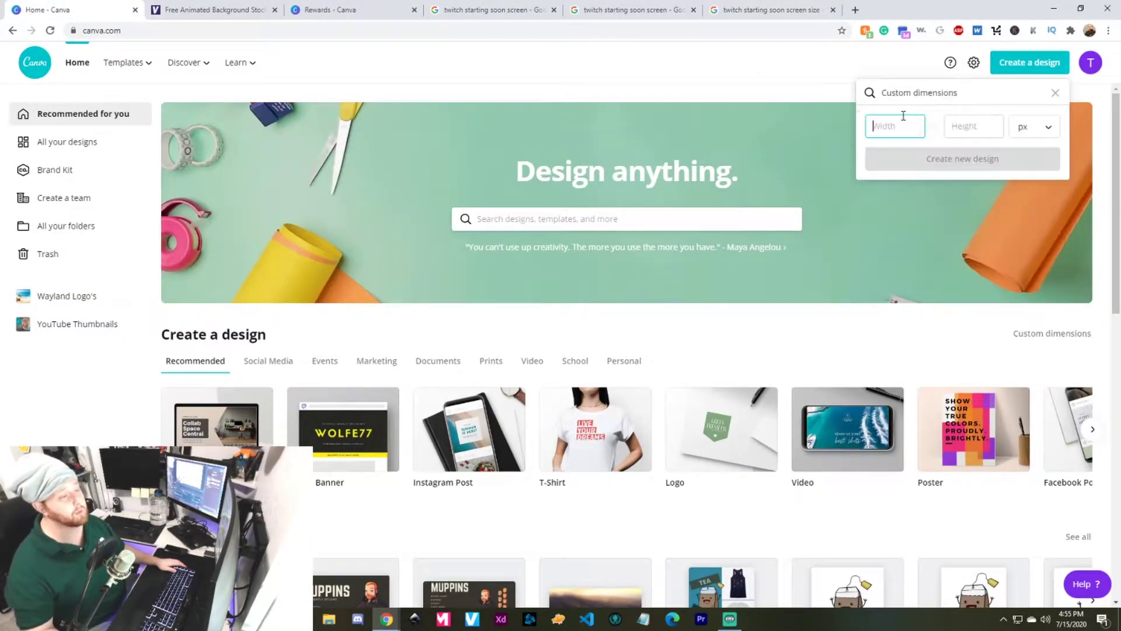
pyautogui.write('1920')
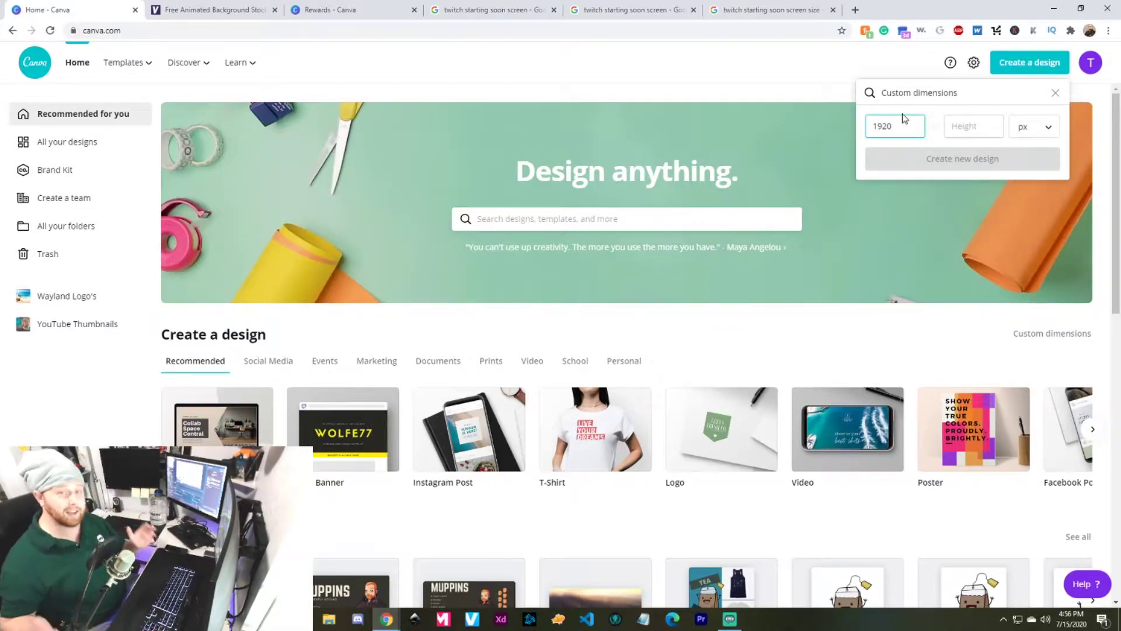
pyautogui.press('Tab')
pyautogui.write('1080')
pyautogui.press('Return')
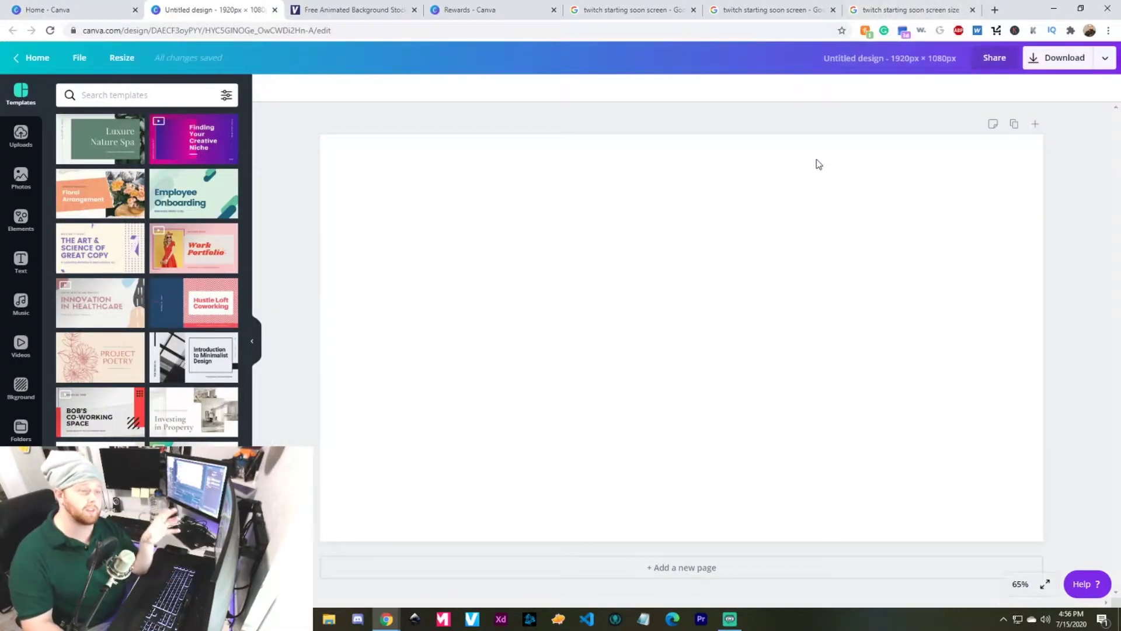
# - Save the Stream Starting reference image from the image search results to the computer
pyautogui.click(643, 10)
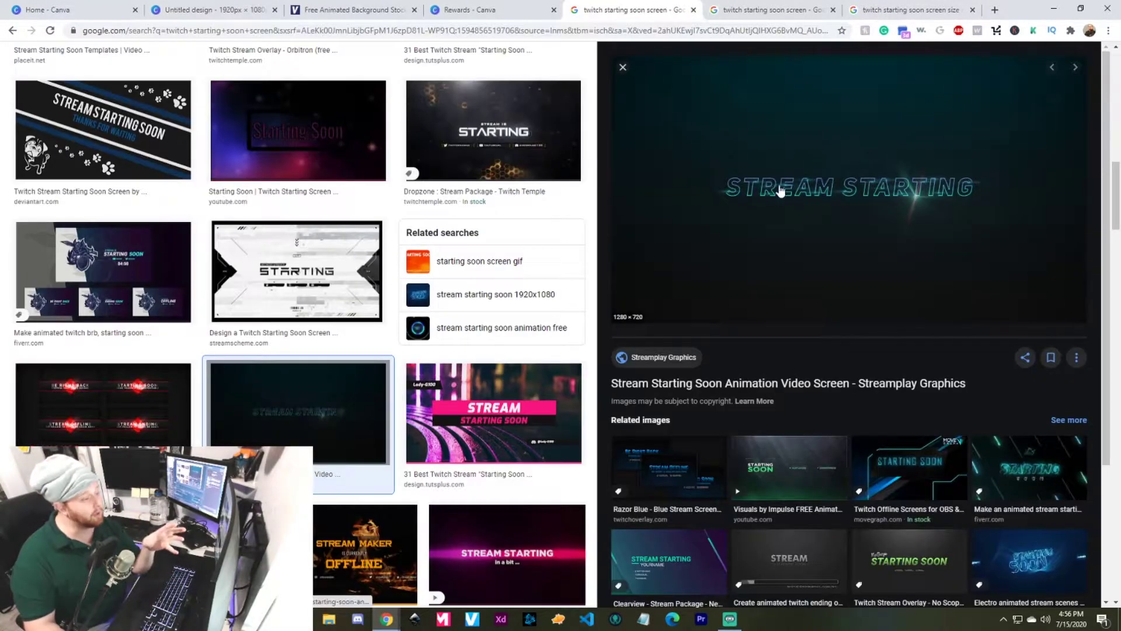
pyautogui.rightClick(807, 175)
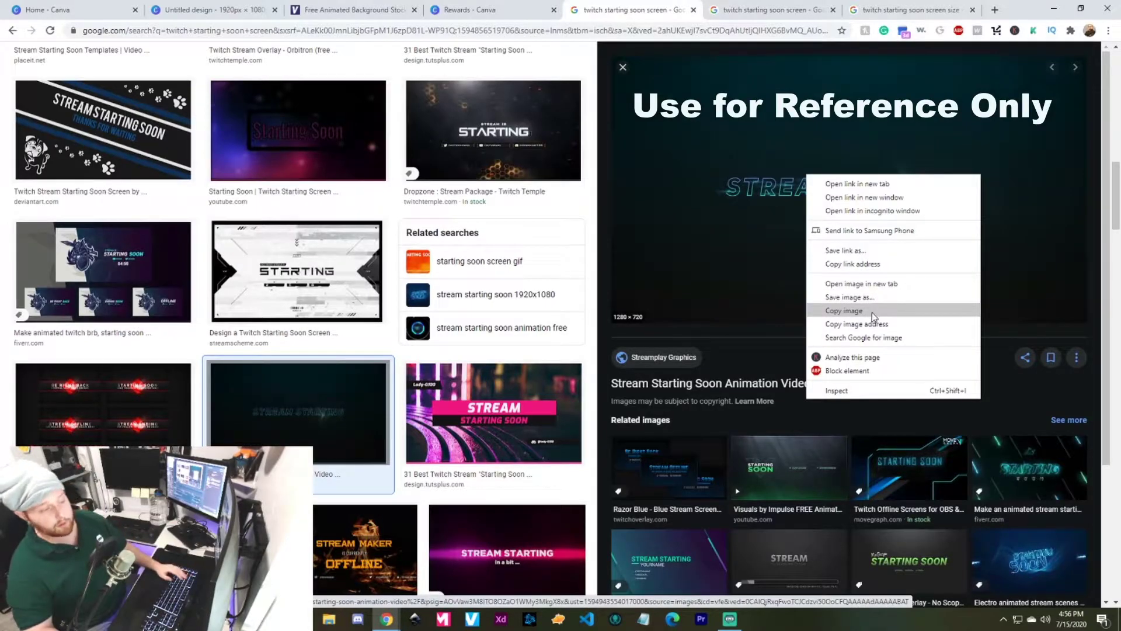
pyautogui.click(869, 299)
pyautogui.press('Return')
# - Return to the blank 1920 × 1080 px Canva design, upload the saved Stream Starting image and place it on the page
pyautogui.hotkey('ctrl', 'Tab')
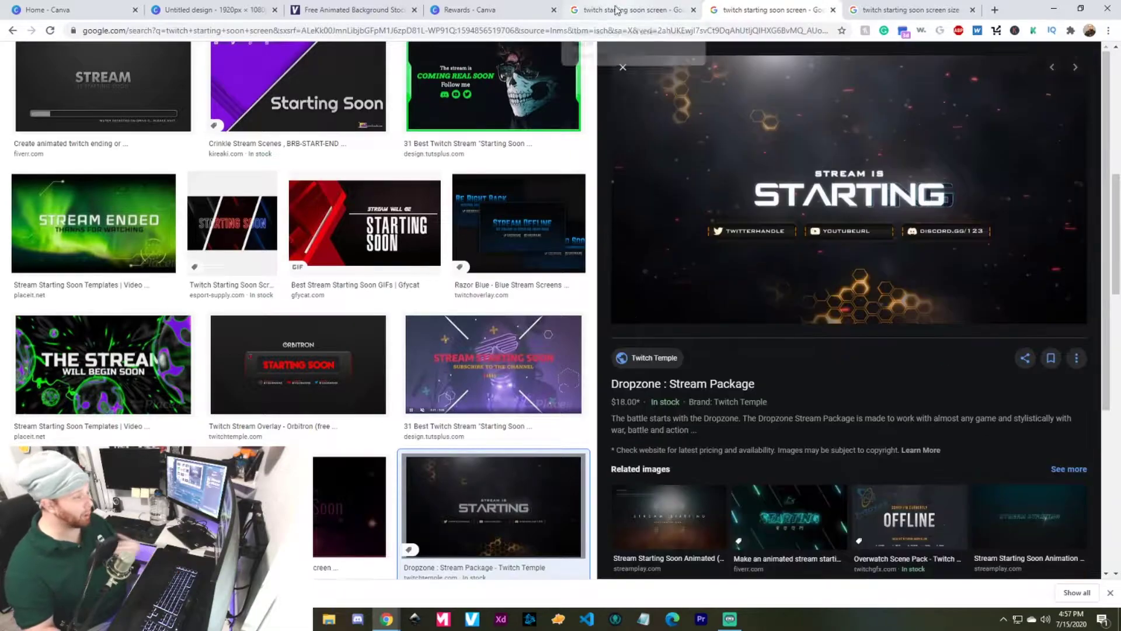
pyautogui.click(480, 7)
pyautogui.click(65, 9)
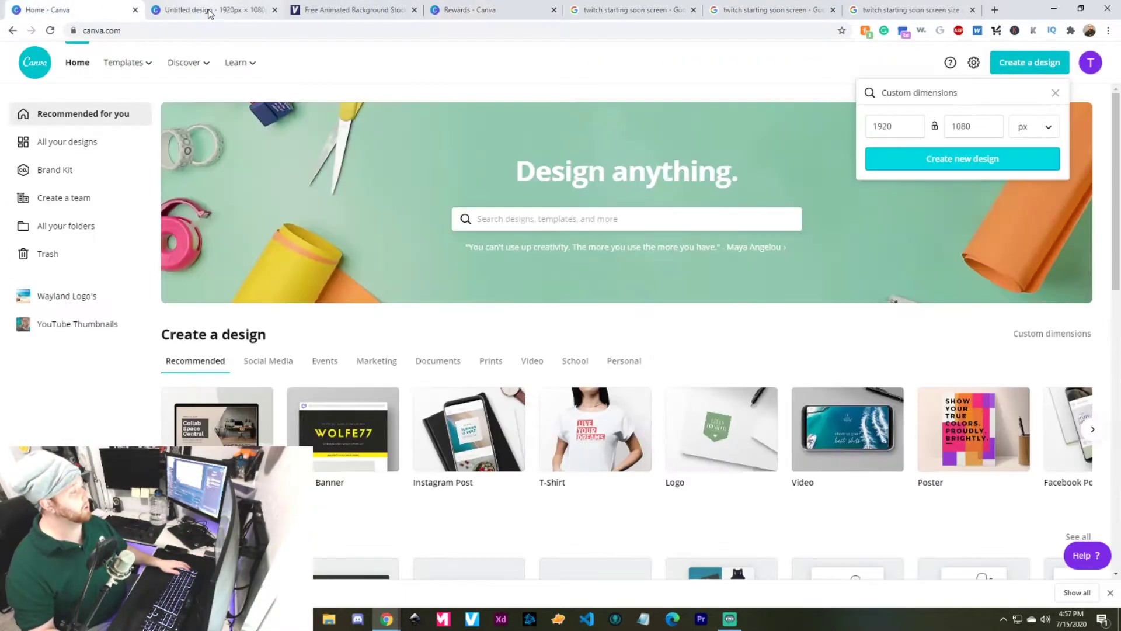
pyautogui.click(226, 7)
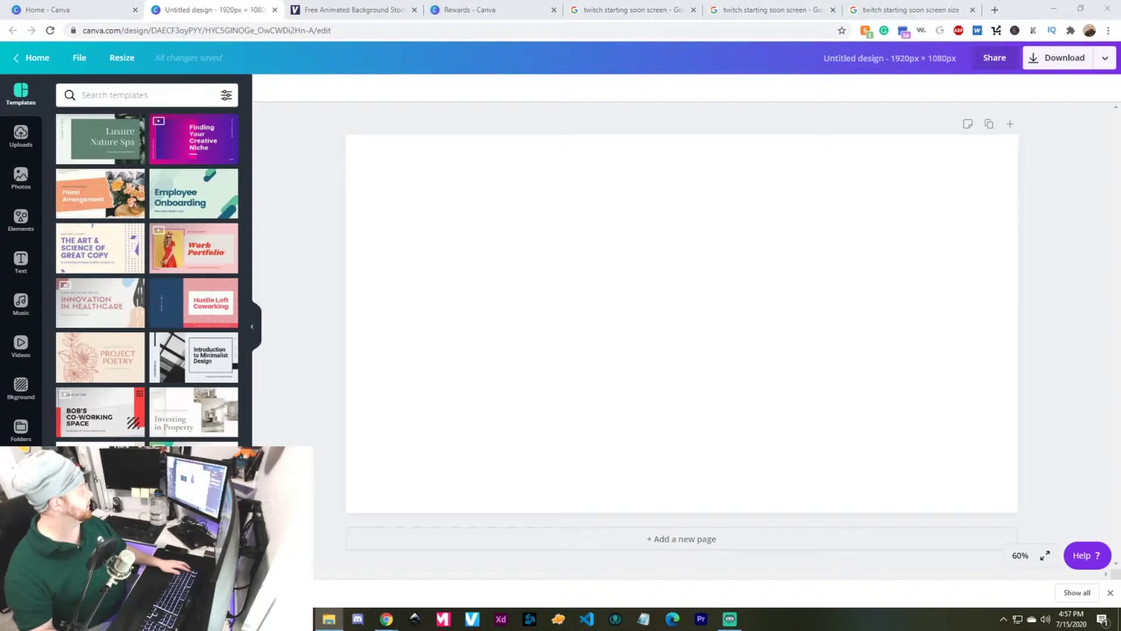
pyautogui.moveTo(696, 200); pyautogui.dragTo(739, 240)
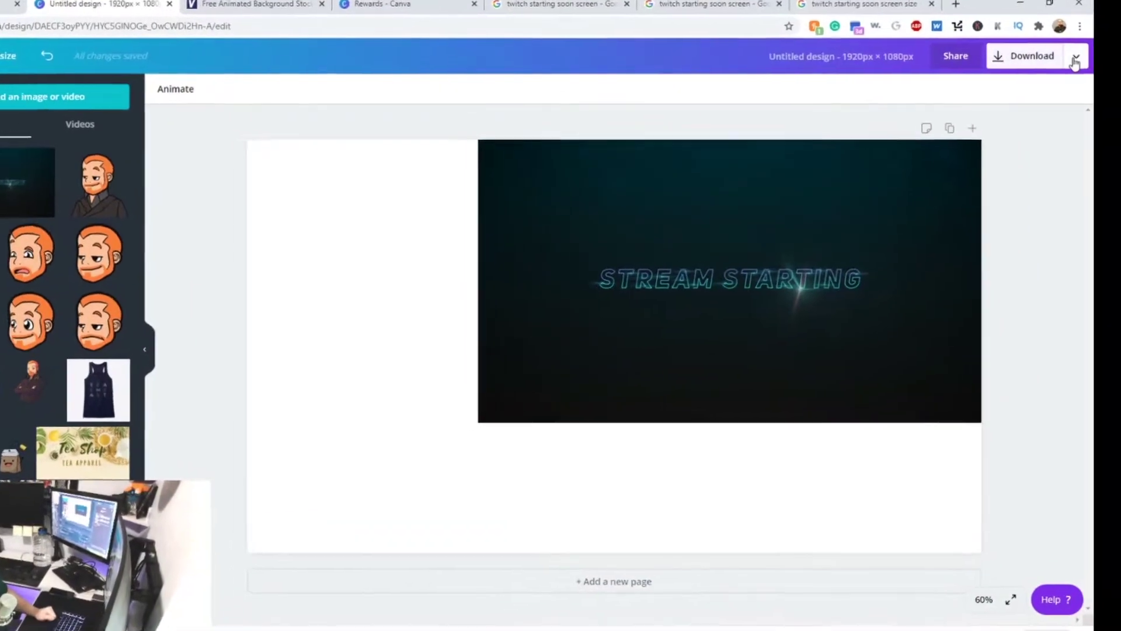
# - Try the PNG download options with sizes 2x and 1x, transparent background and file compression, and close them without downloading
pyautogui.click(1064, 58)
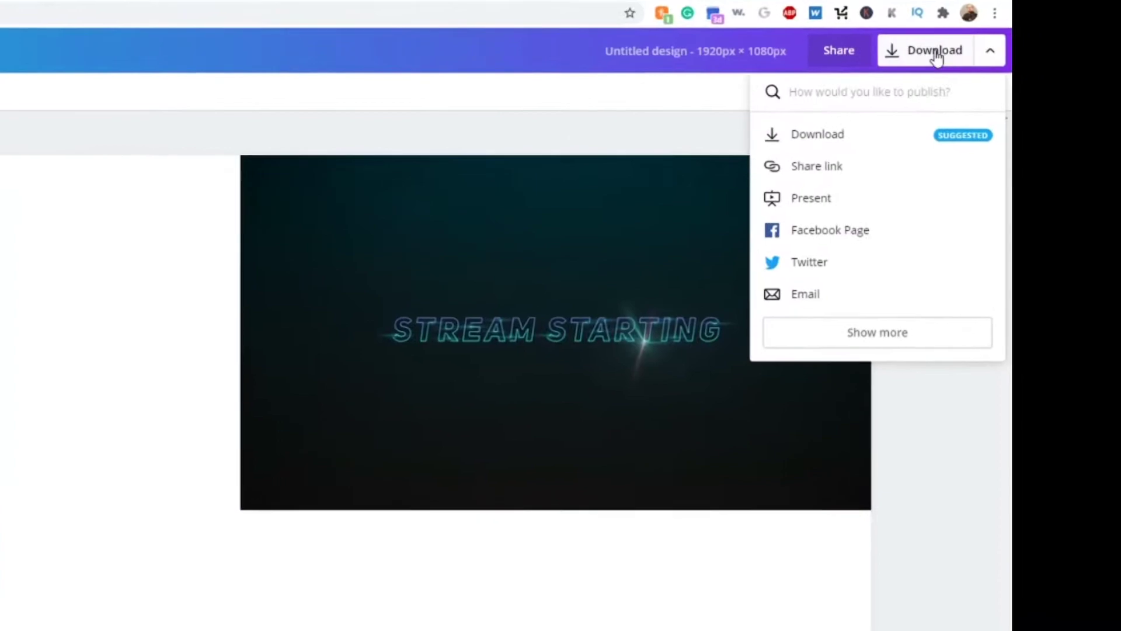
pyautogui.click(830, 134)
pyautogui.moveTo(591, 253); pyautogui.dragTo(671, 252)
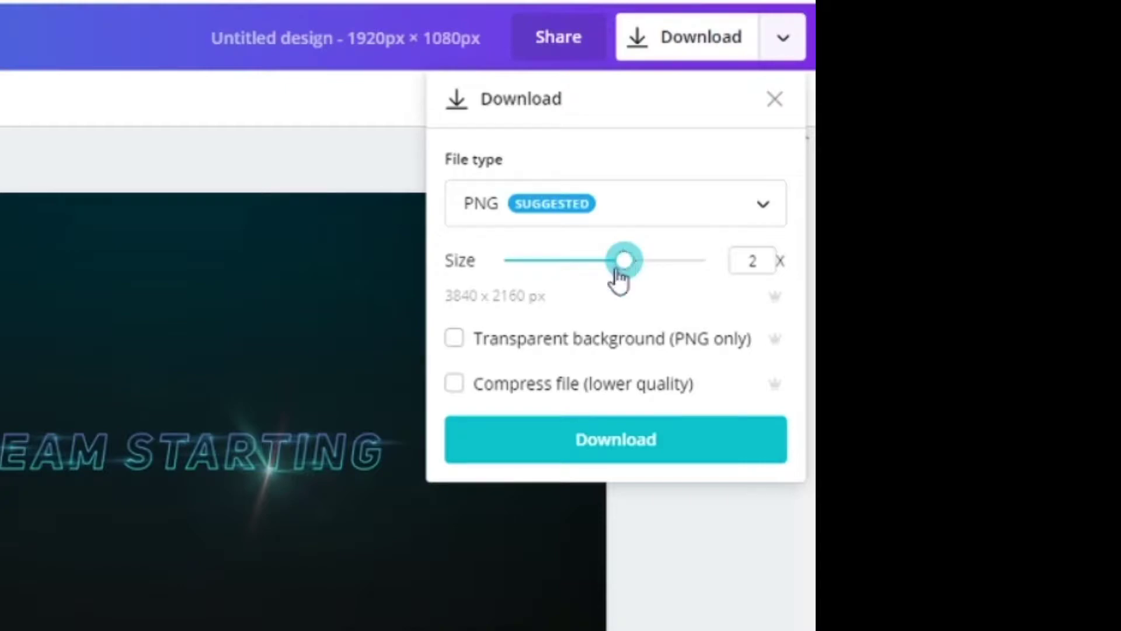
pyautogui.click(490, 345)
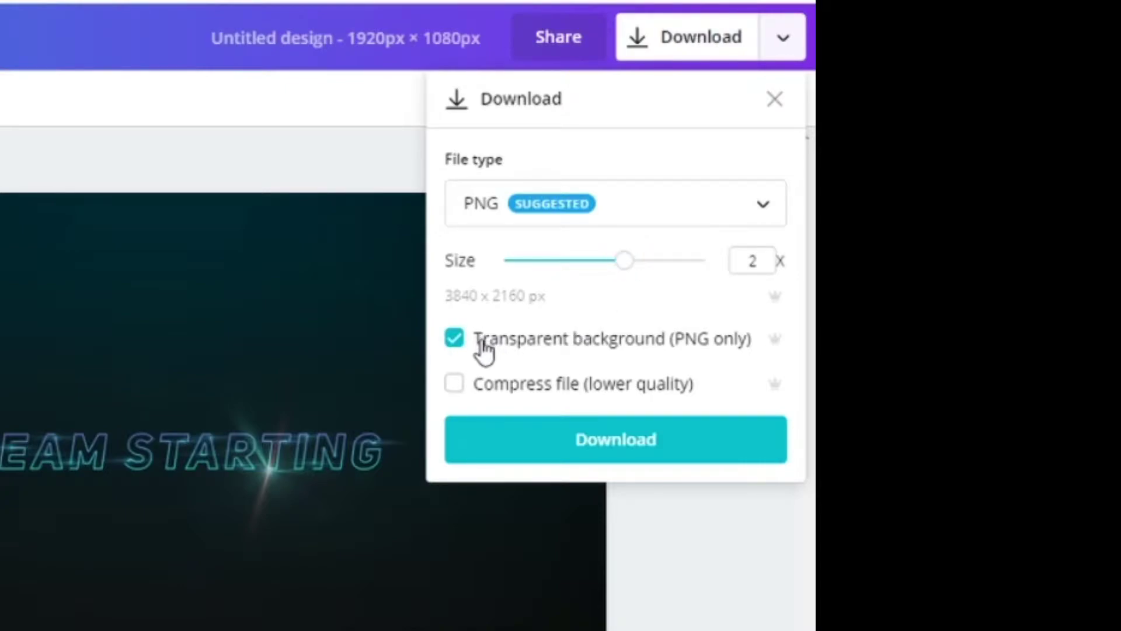
pyautogui.click(456, 385)
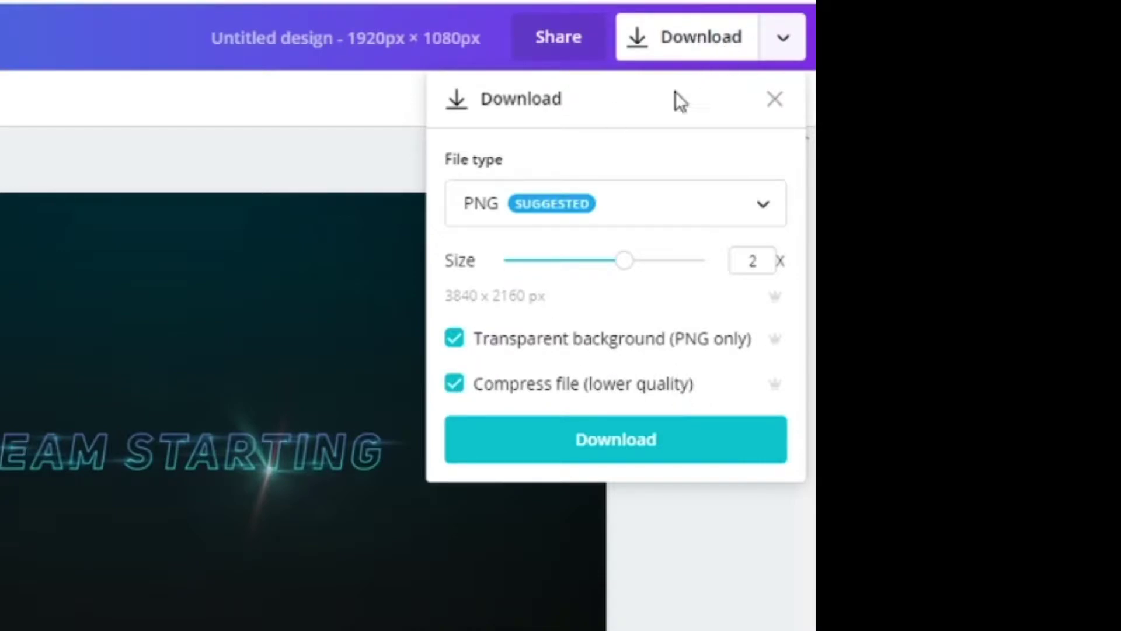
pyautogui.moveTo(624, 261); pyautogui.dragTo(532, 270)
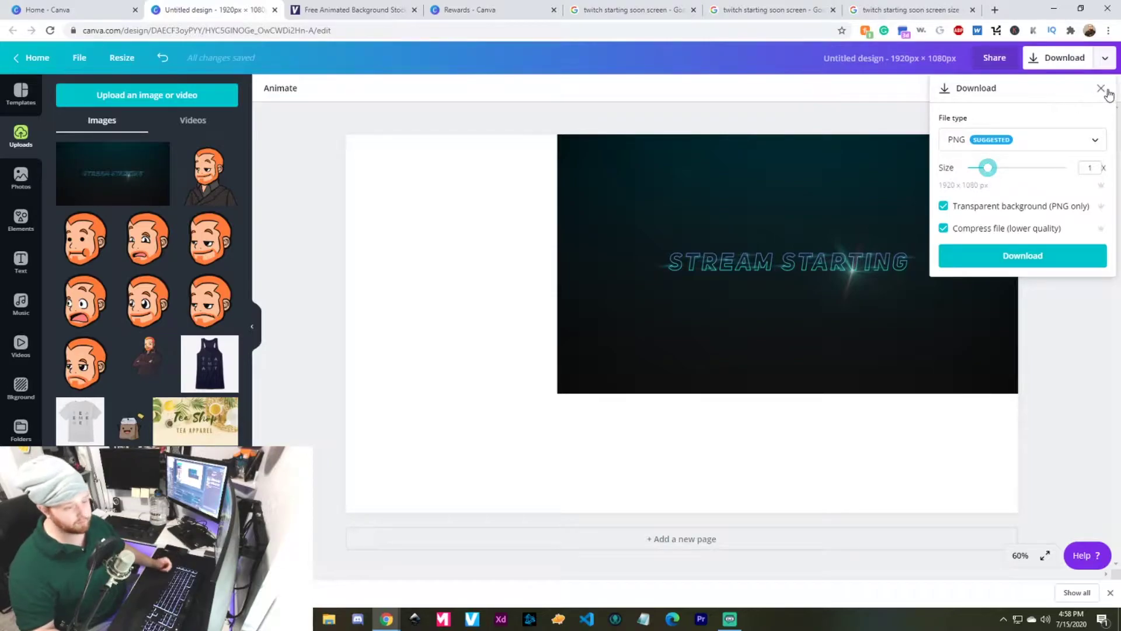
pyautogui.click(1106, 90)
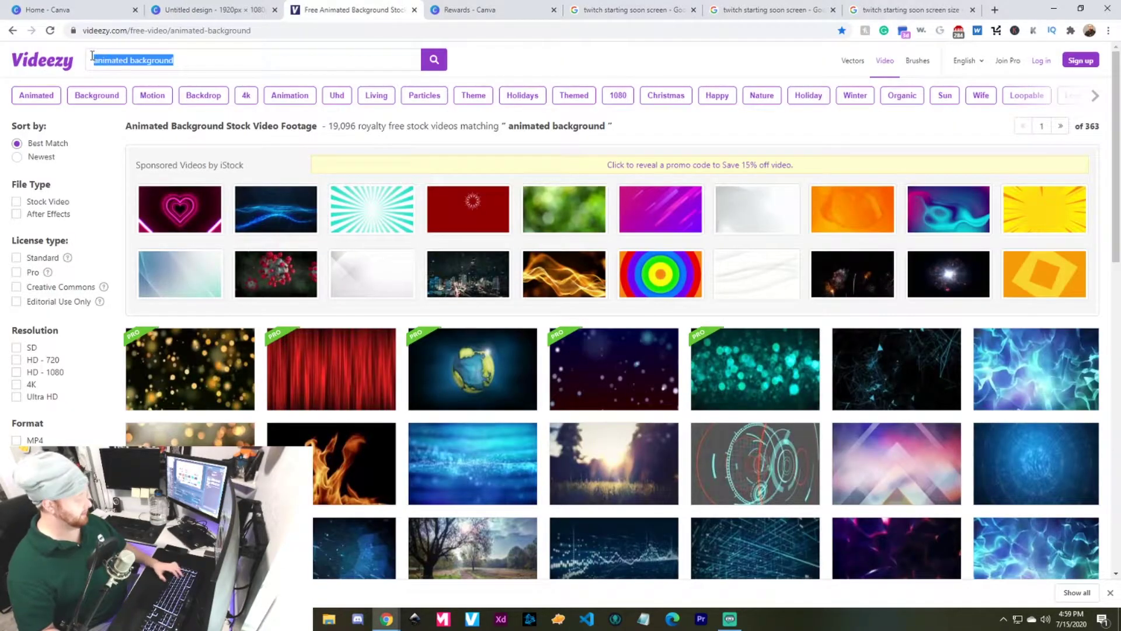
# - Search Videezy for "animated background", open the Silky Blue 4K Motion Background Loop and play its preview
pyautogui.press('BackSpace')
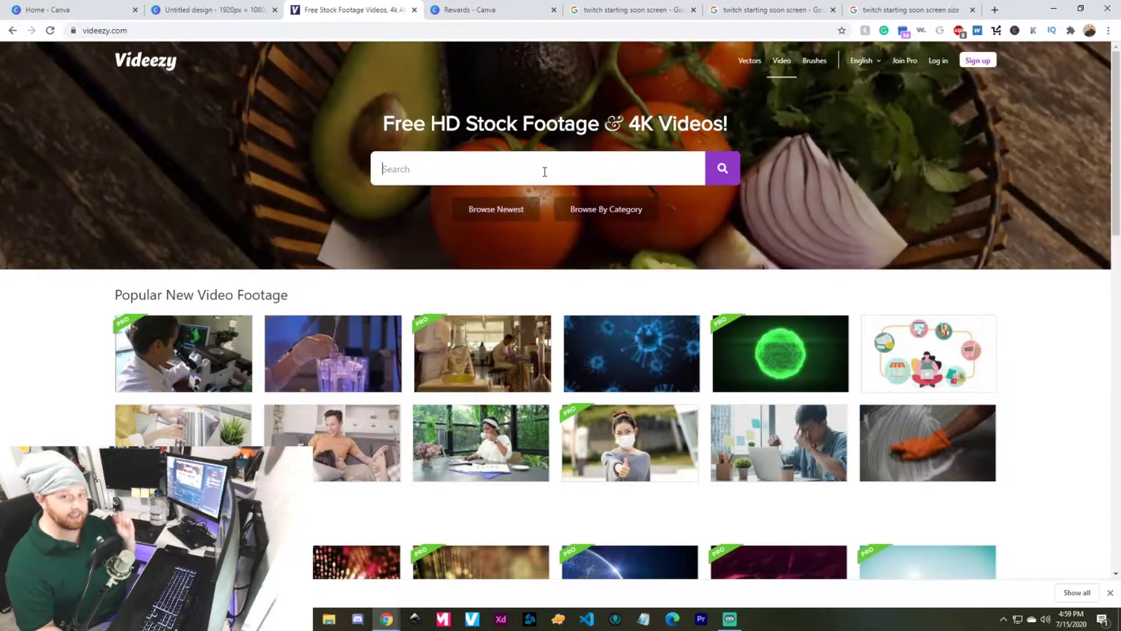
pyautogui.write('animated background')
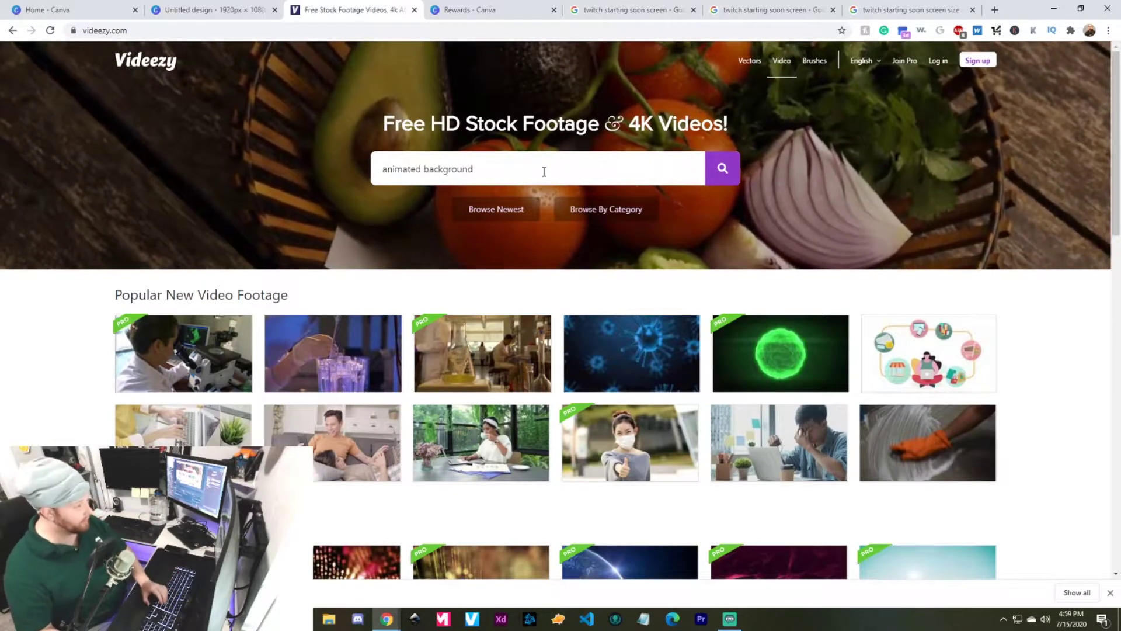
pyautogui.press('Return')
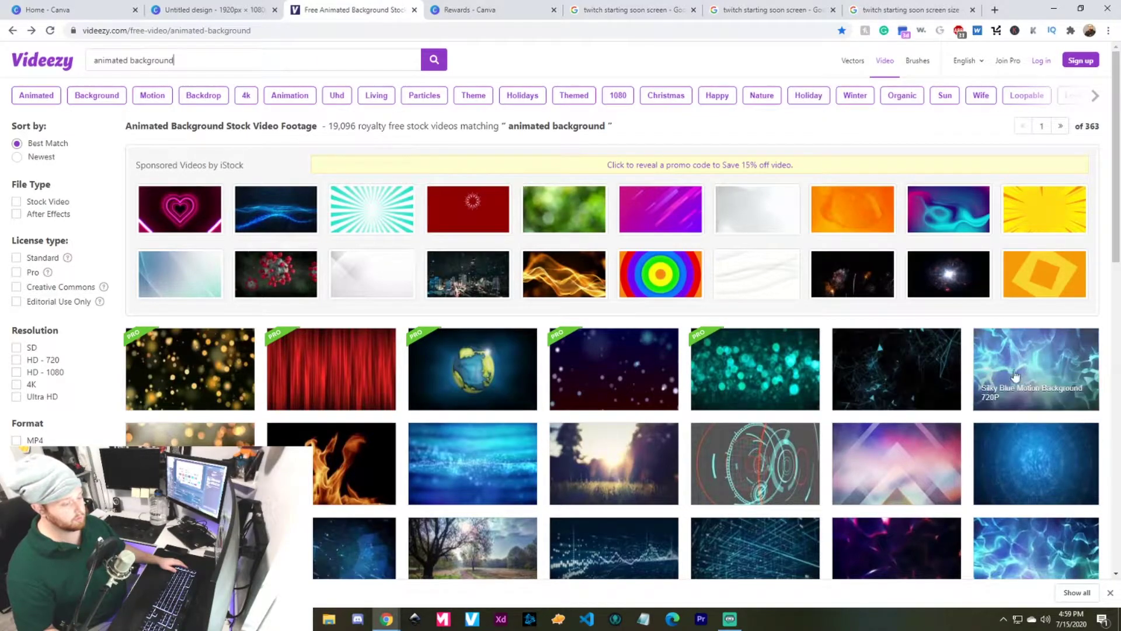
pyautogui.scroll(-2, 792, 348)
pyautogui.scroll(-4, 792, 349)
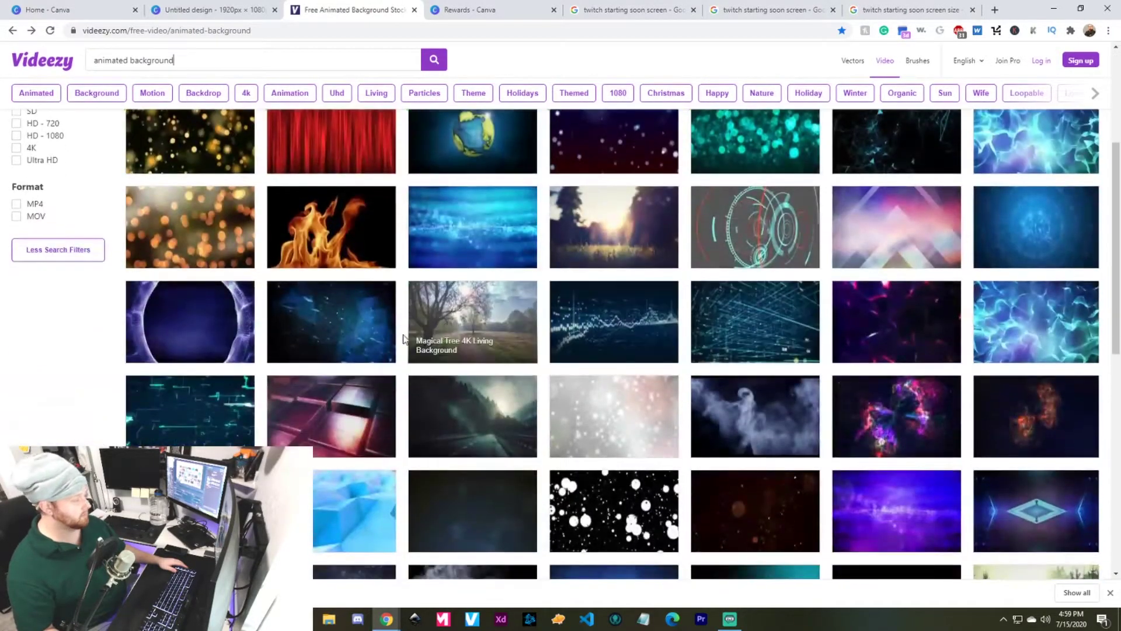
pyautogui.click(1056, 250)
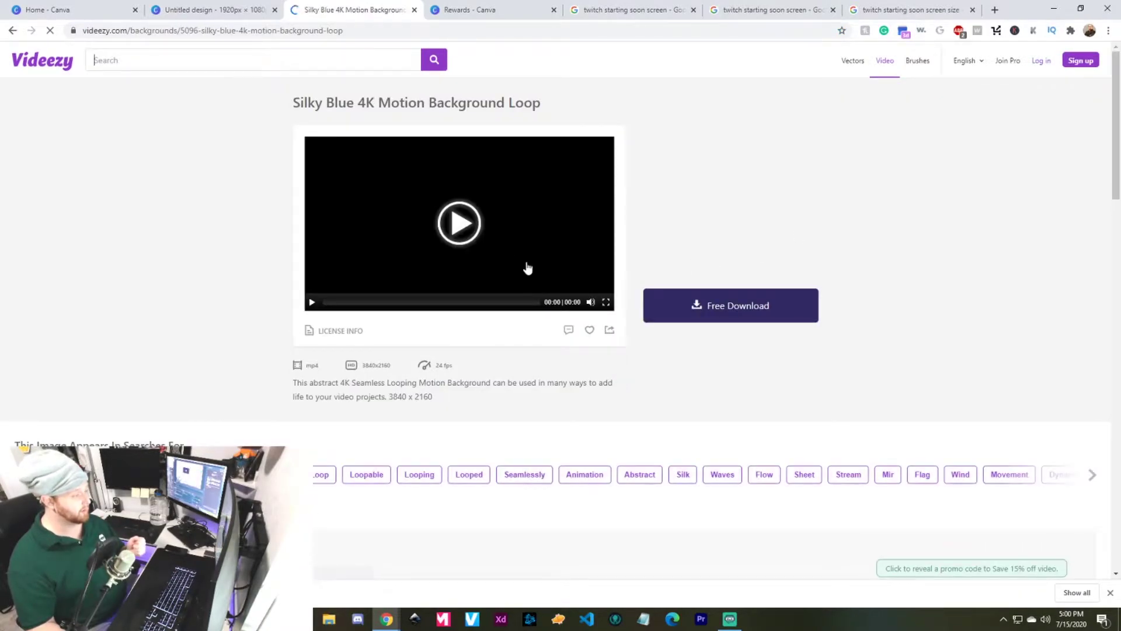
pyautogui.click(460, 223)
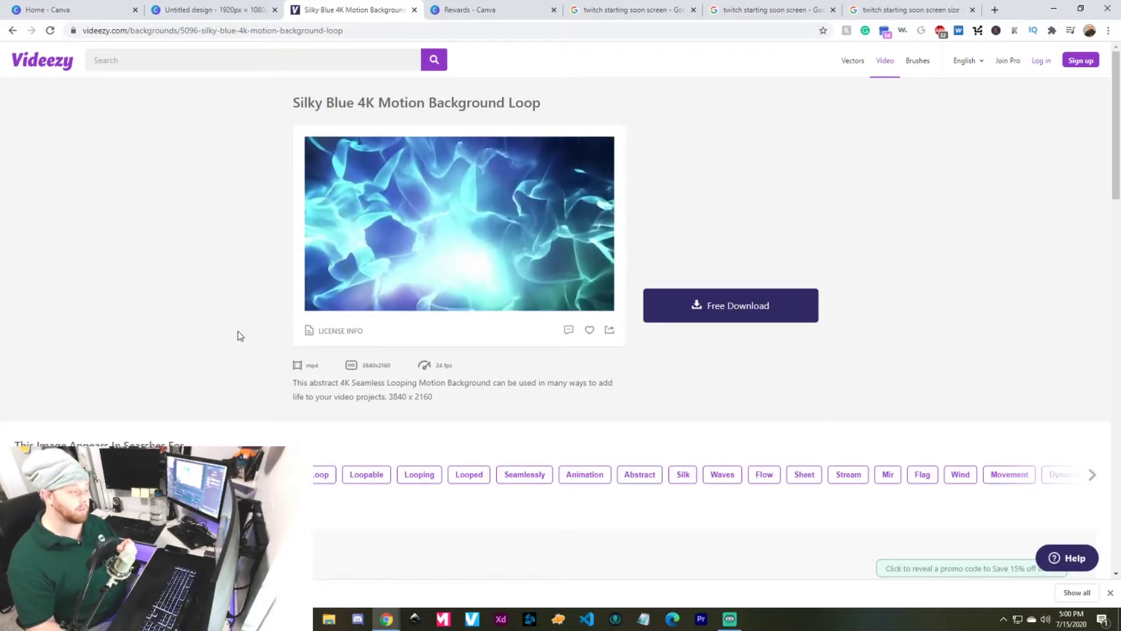
# - Read the video's Videezy Standard License terms for TV/Broadcast attribution and start the free download
pyautogui.click(324, 335)
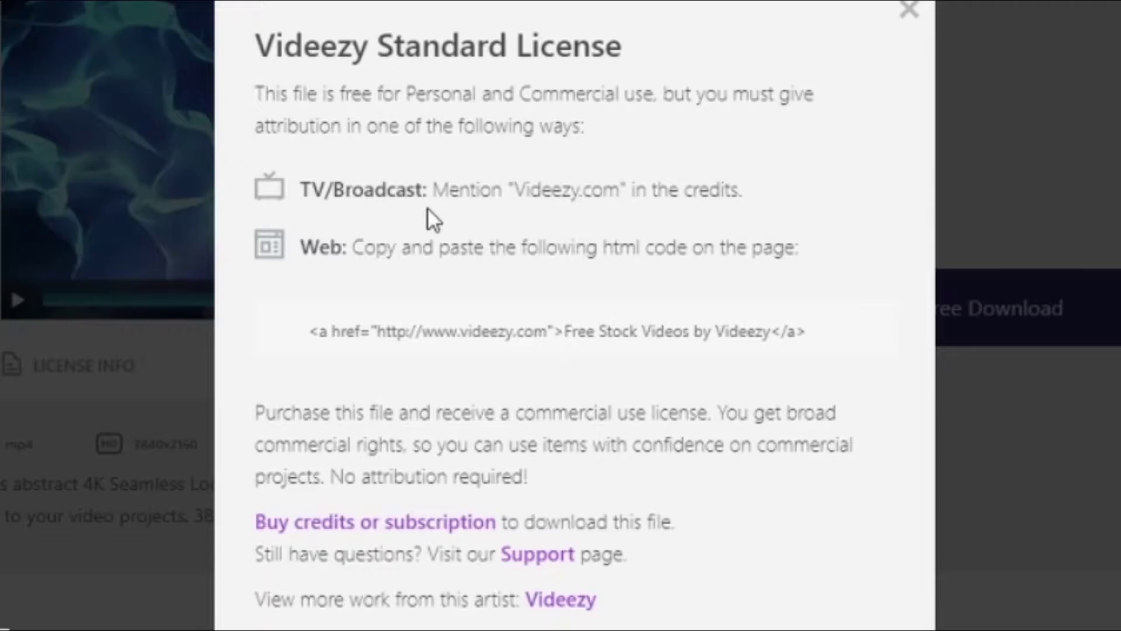
pyautogui.moveTo(435, 191); pyautogui.dragTo(777, 189)
pyautogui.click(774, 188)
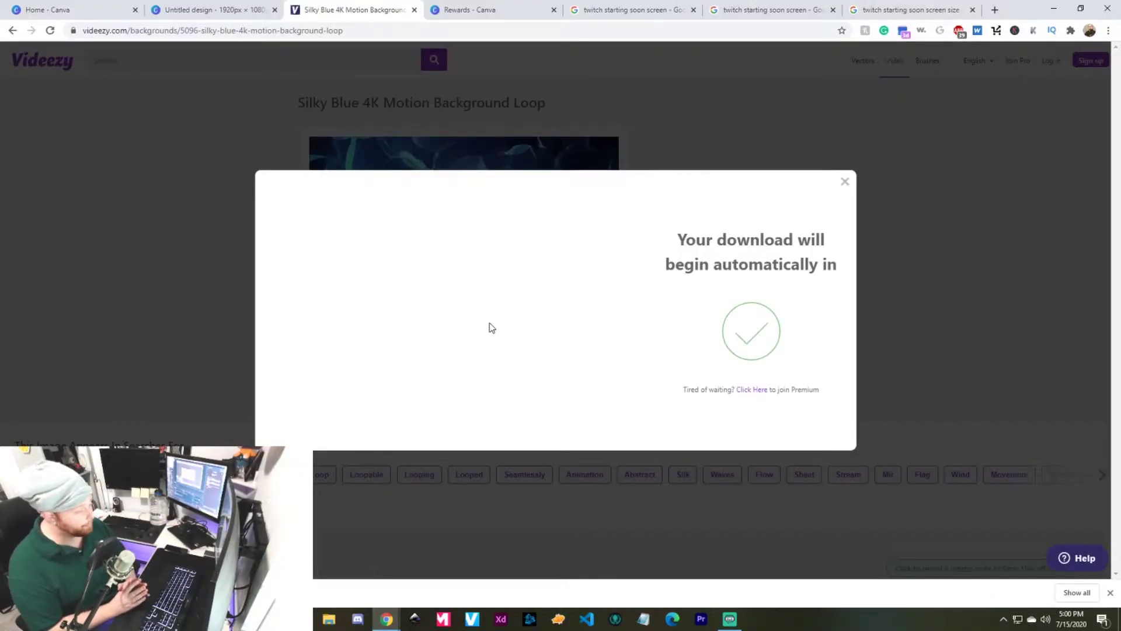
# - Return to the 1920 × 1080 px Canva design and upload the Silky_Blue_720P_Motion_Background_Loop video from the Downloads folder
pyautogui.click(211, 9)
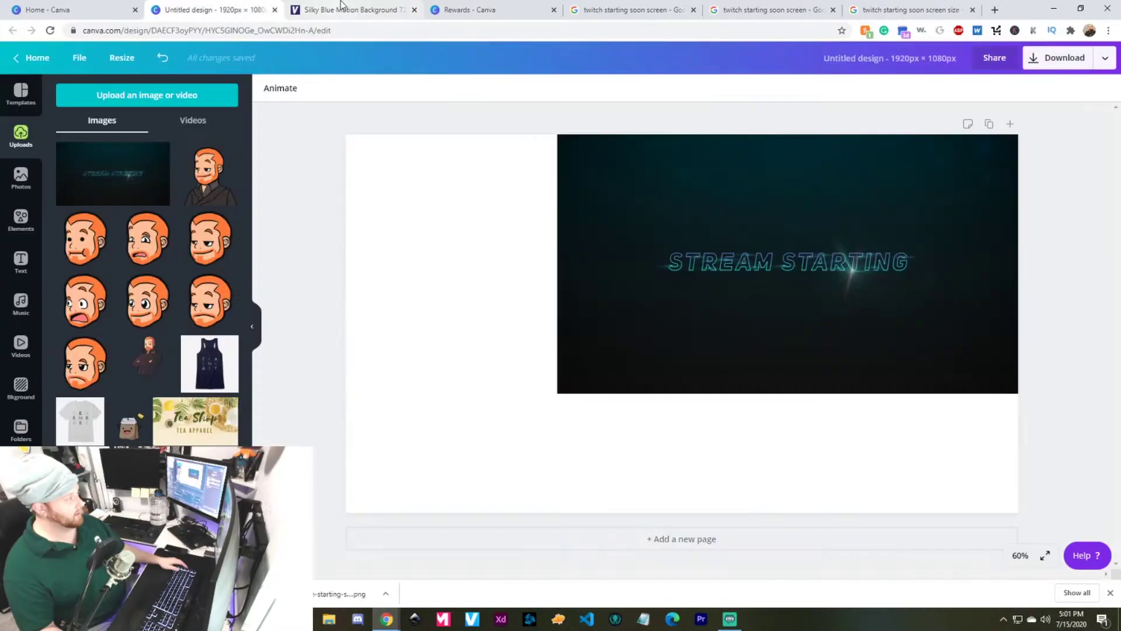
pyautogui.click(116, 97)
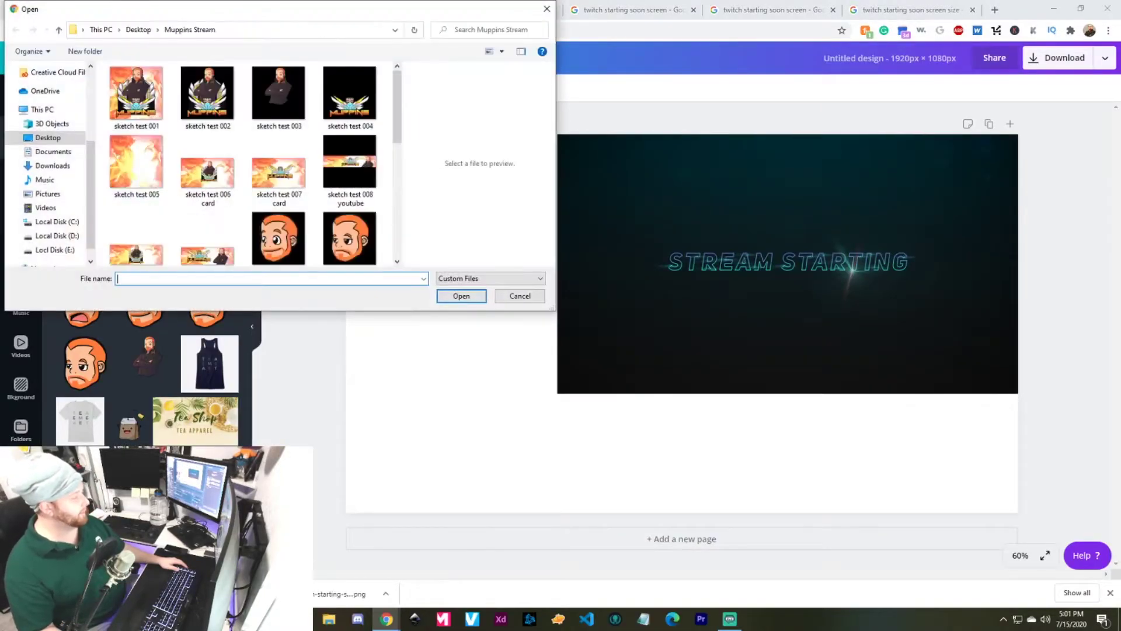
pyautogui.click(61, 166)
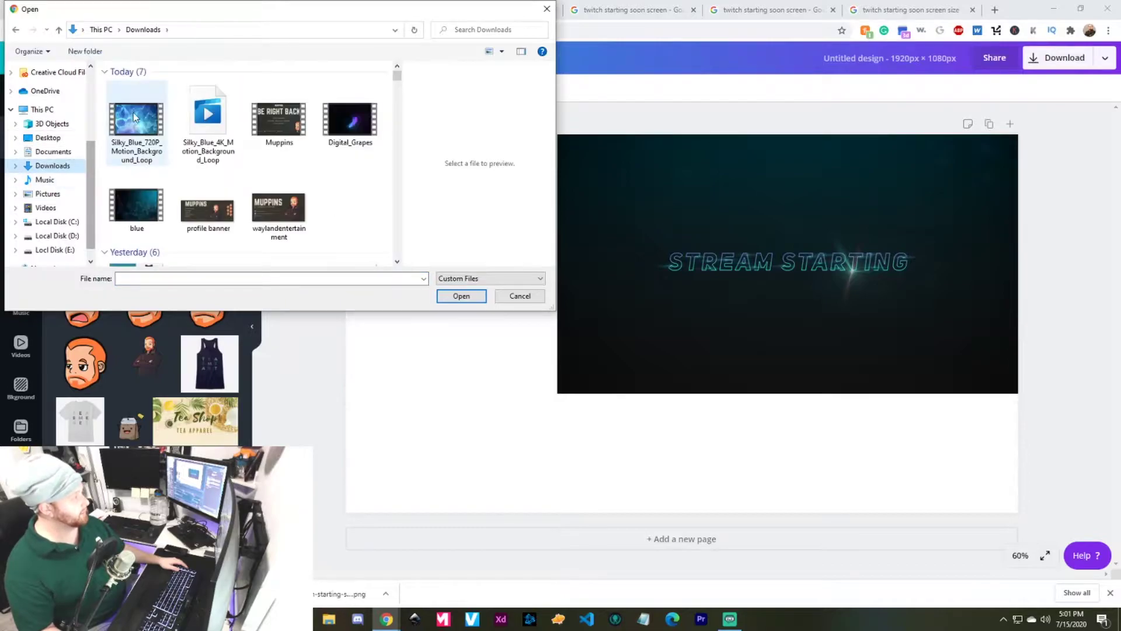
pyautogui.click(146, 130)
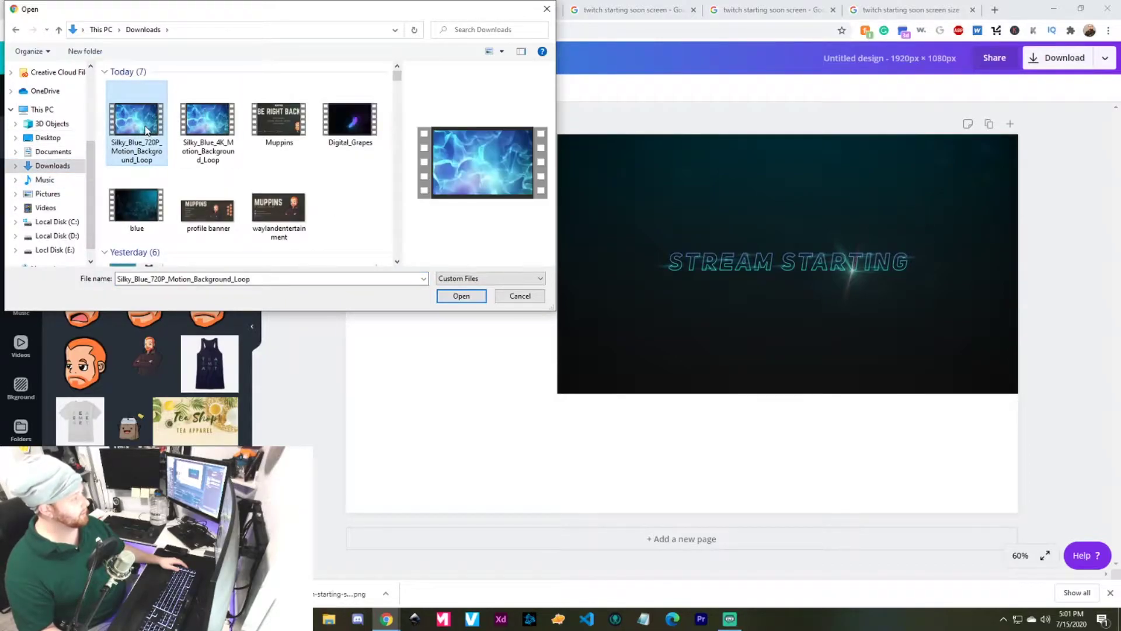
pyautogui.click(461, 297)
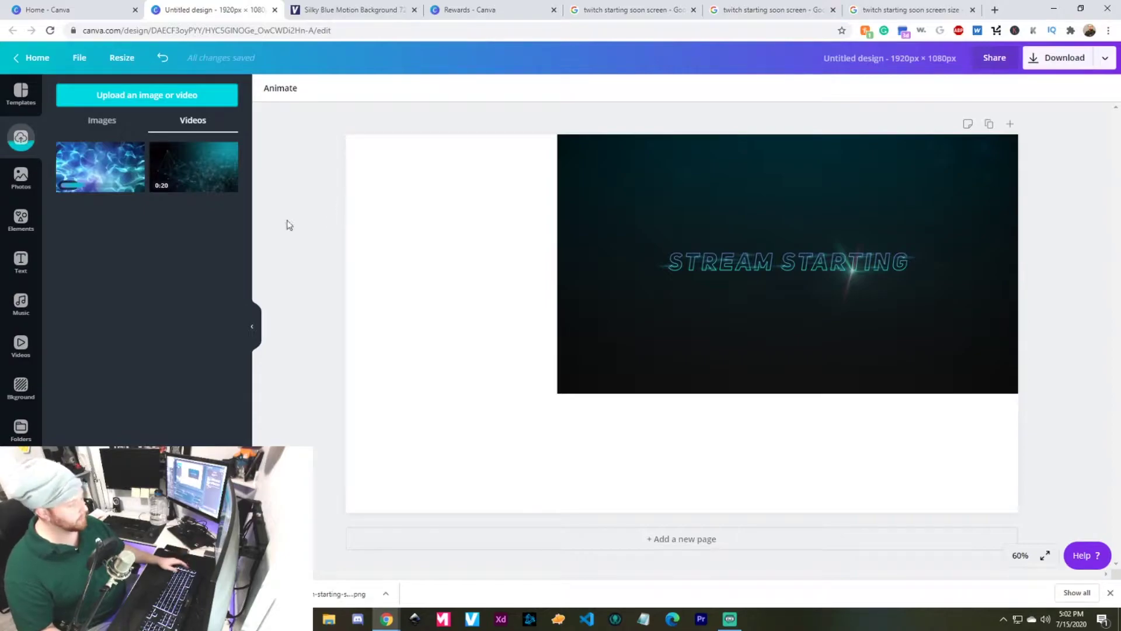
# - Move the Stream Starting reference image rightward until it partly overhangs the page, leaving free space on its left
pyautogui.click(717, 197)
pyautogui.moveTo(734, 201); pyautogui.dragTo(767, 201)
pyautogui.moveTo(736, 246); pyautogui.dragTo(762, 262)
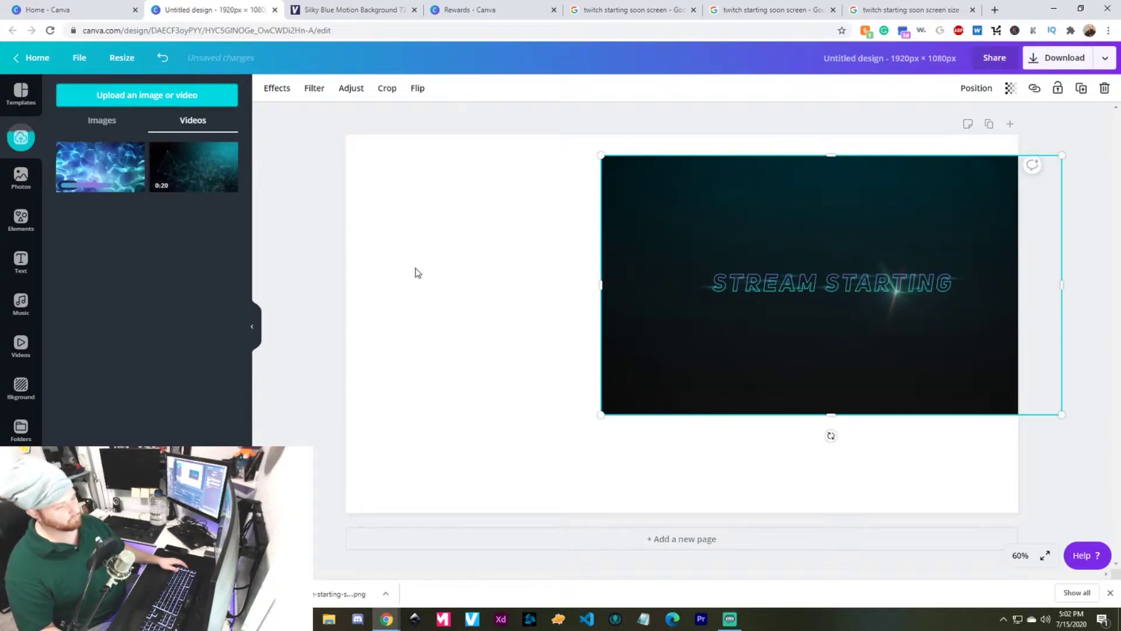
pyautogui.moveTo(759, 235); pyautogui.dragTo(804, 226)
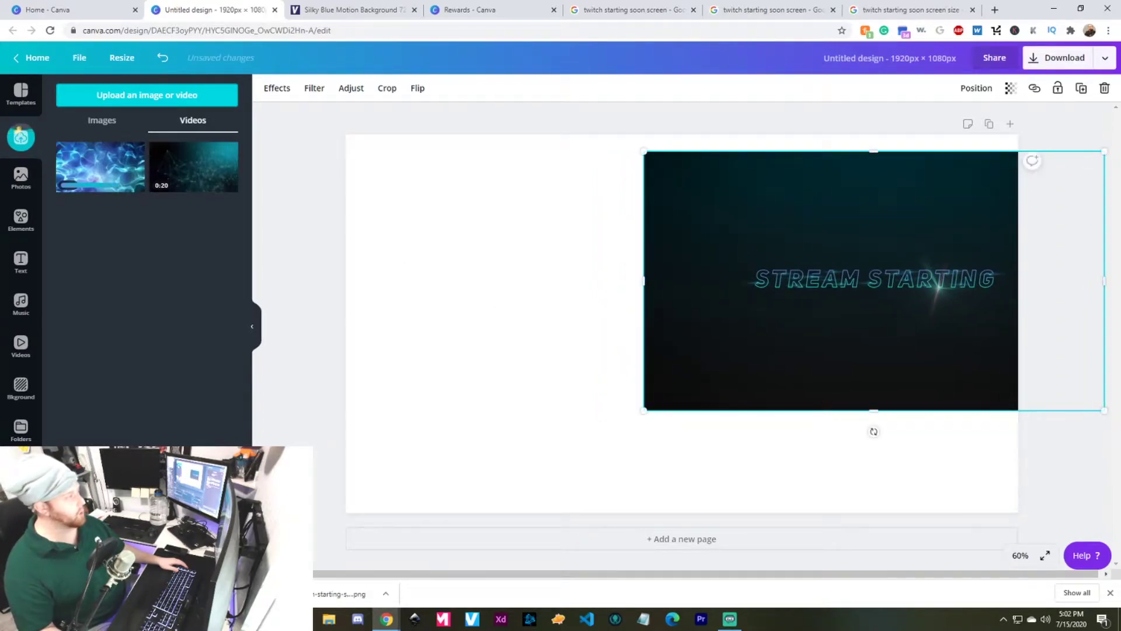
# - Add a heading reading "Stream Starting" in the blank area left of the reference image
pyautogui.click(22, 266)
pyautogui.moveTo(109, 151); pyautogui.dragTo(453, 181)
pyautogui.moveTo(584, 210); pyautogui.dragTo(444, 188)
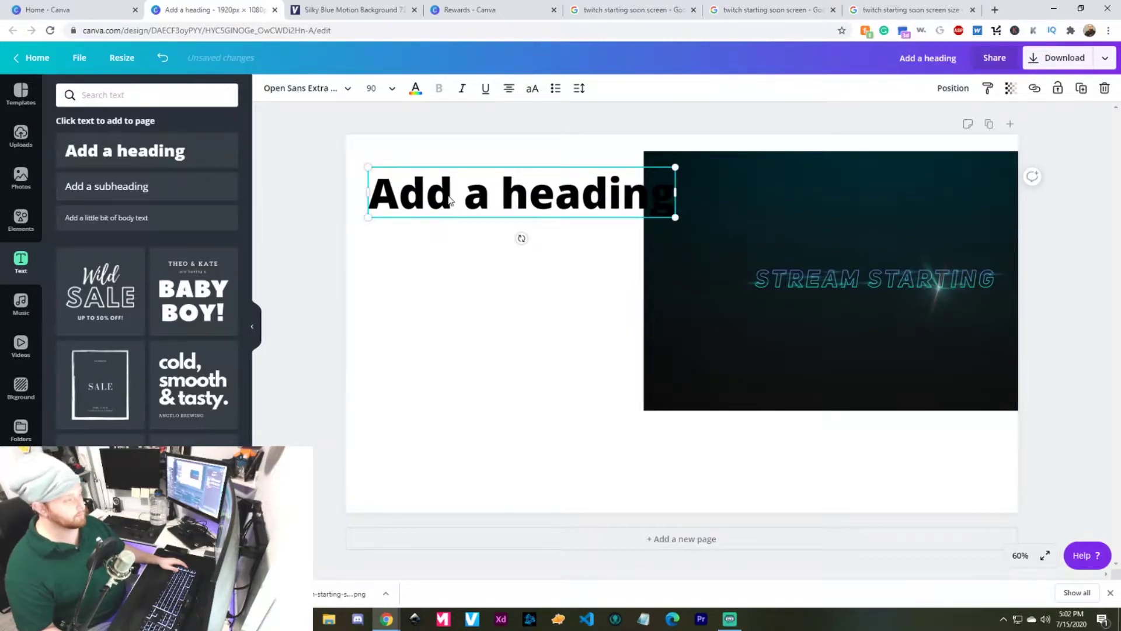
pyautogui.doubleClick(419, 184)
pyautogui.hotkey('ctrl', 'a')
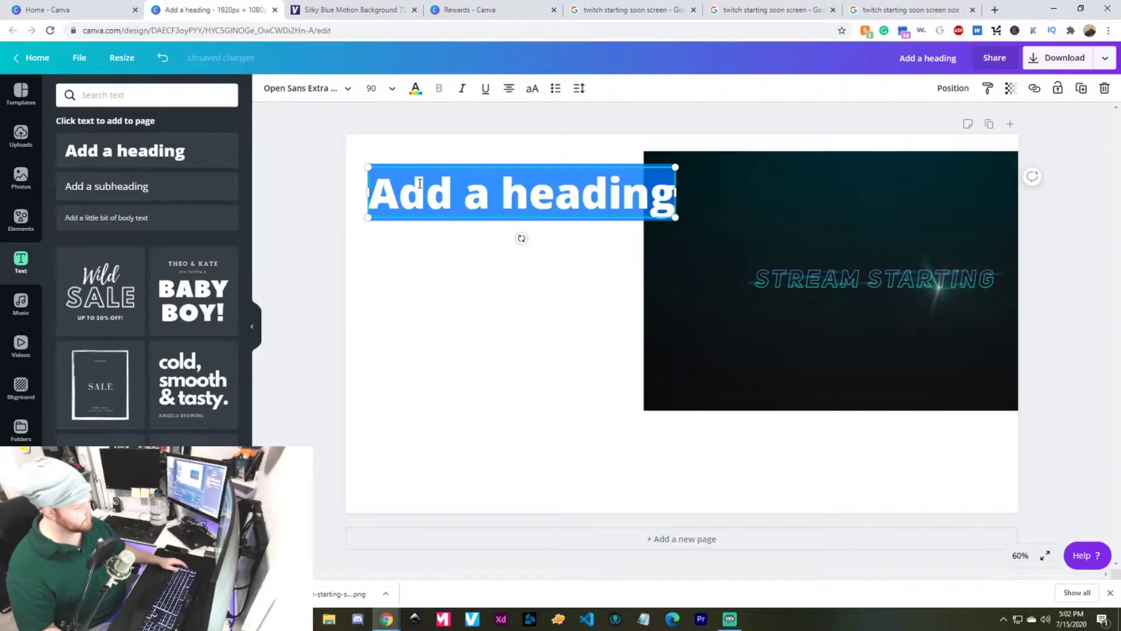
pyautogui.write('S')
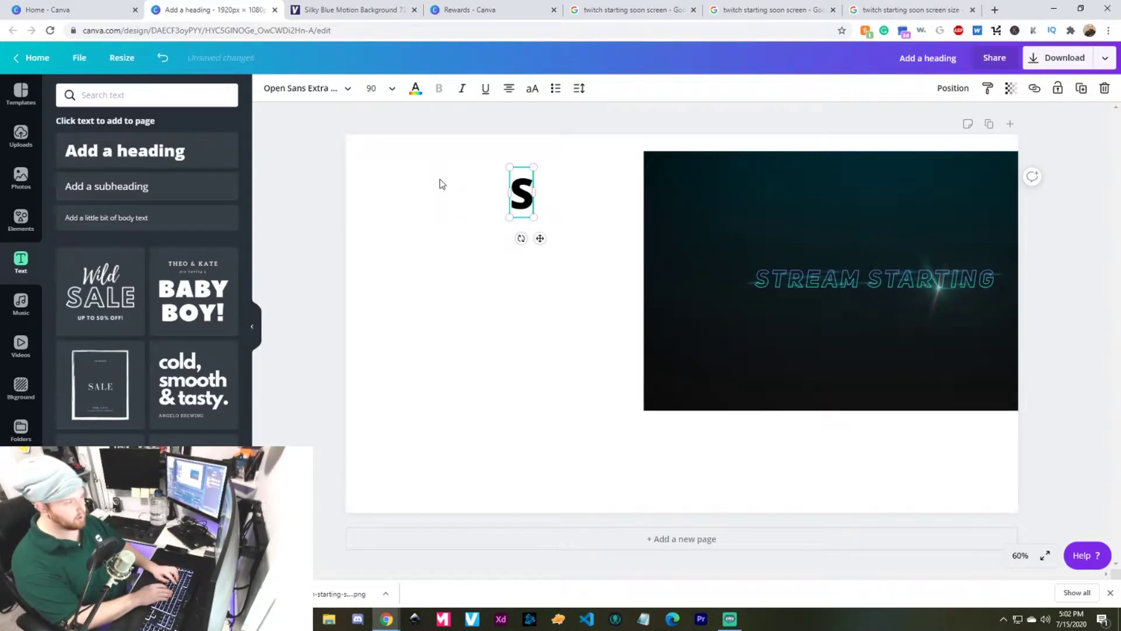
pyautogui.write('tream S')
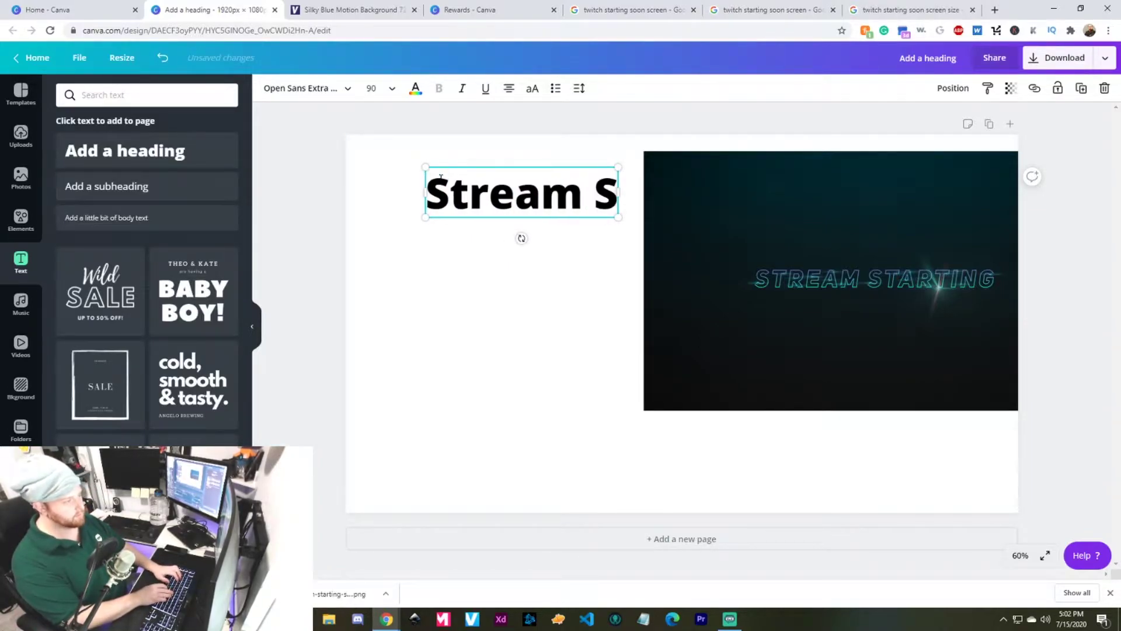
pyautogui.write('tarting')
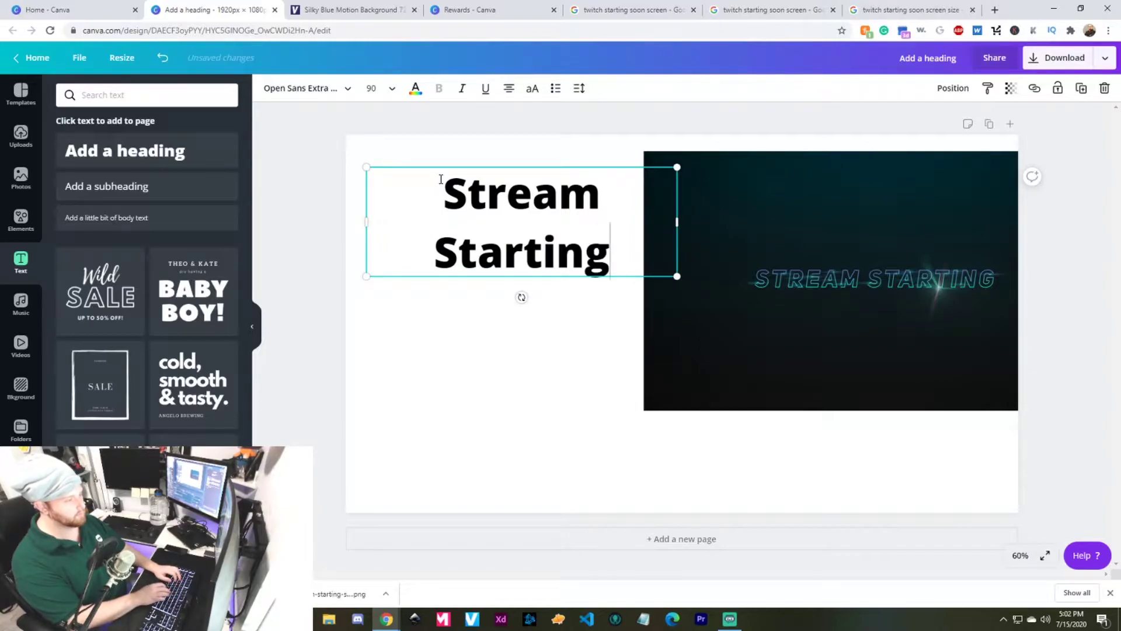
pyautogui.click(422, 349)
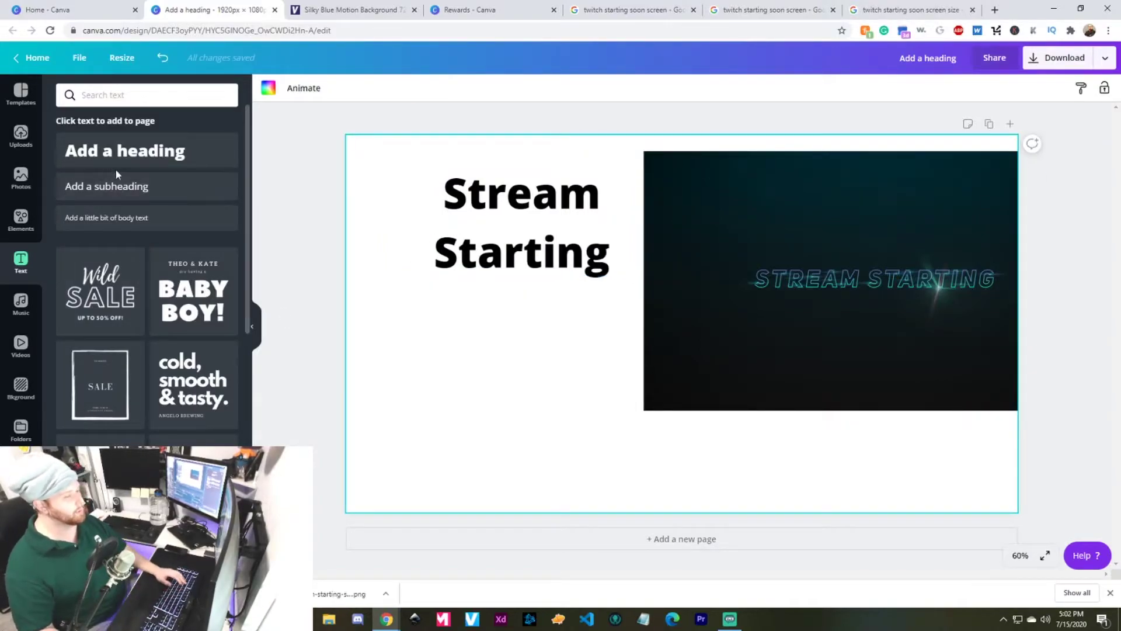
# - Add a second heading reading "Soon" and centre it beneath the Stream Starting heading
pyautogui.moveTo(120, 170); pyautogui.dragTo(443, 335)
pyautogui.doubleClick(520, 357)
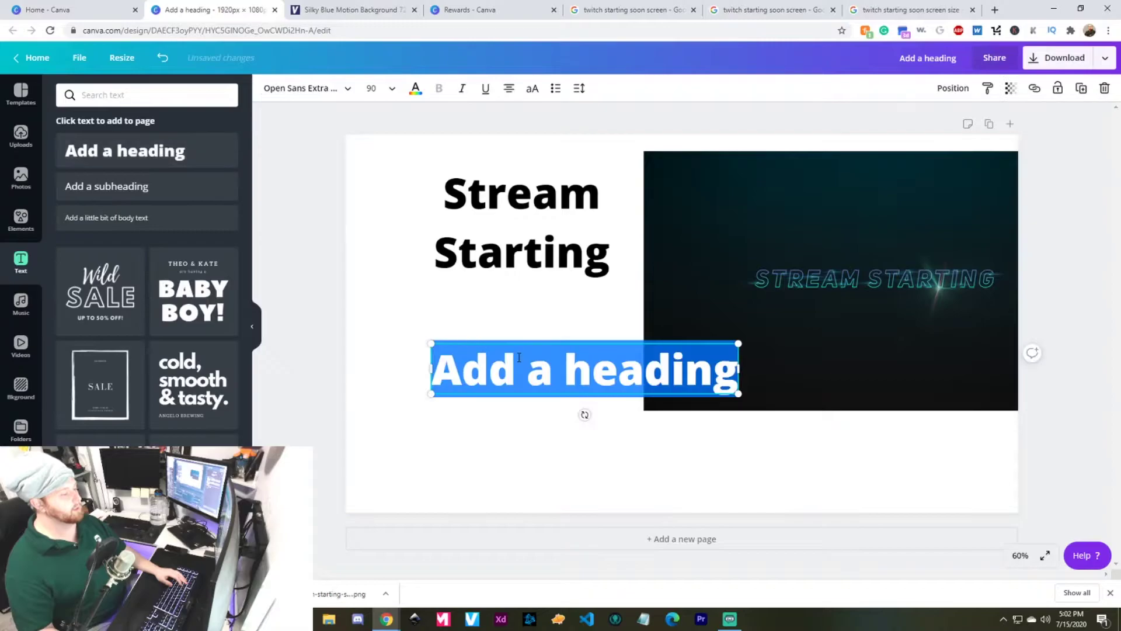
pyautogui.write('Soon')
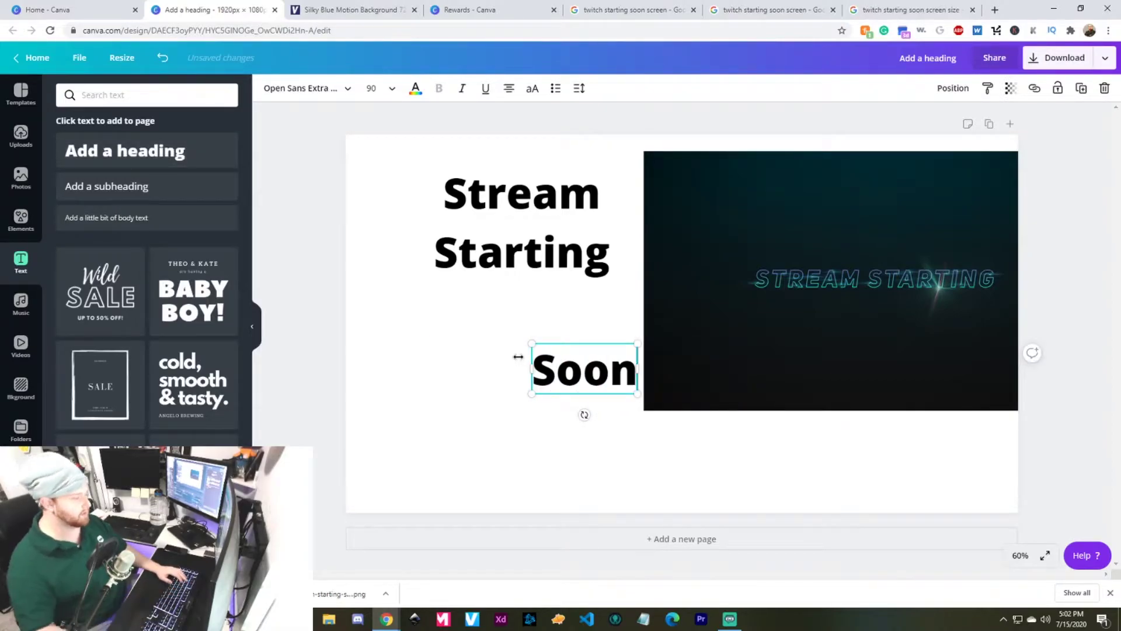
pyautogui.moveTo(626, 384); pyautogui.dragTo(563, 350)
# - Consult the Dropzone starting screen in the image search, and set both the Stream Starting and Soon headings in the Horizon font
pyautogui.click(488, 218)
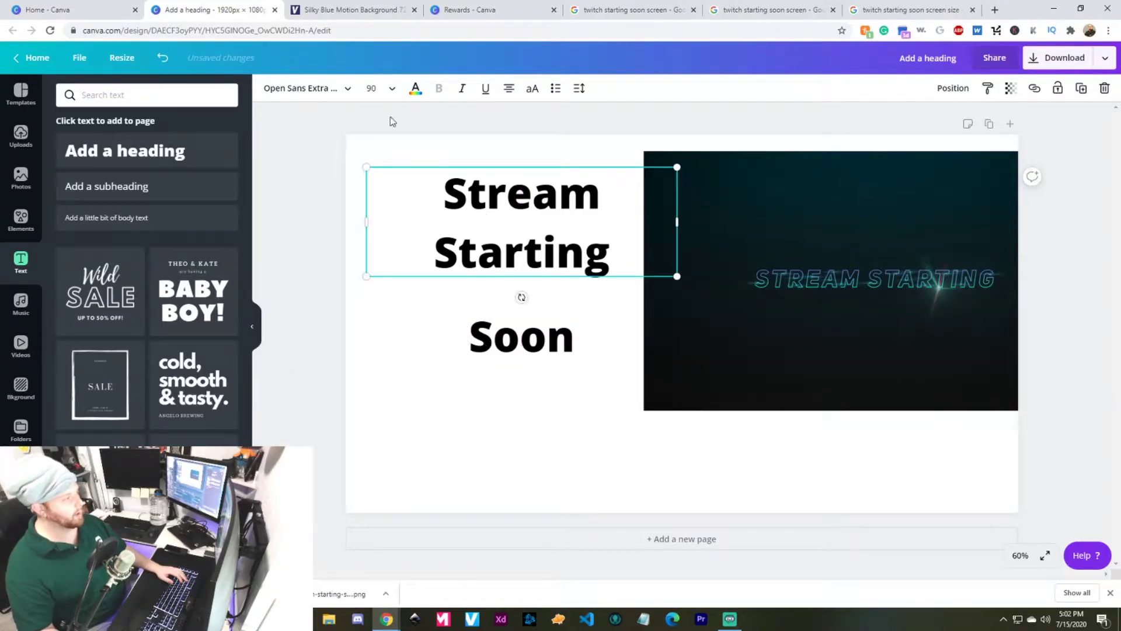
pyautogui.click(784, 9)
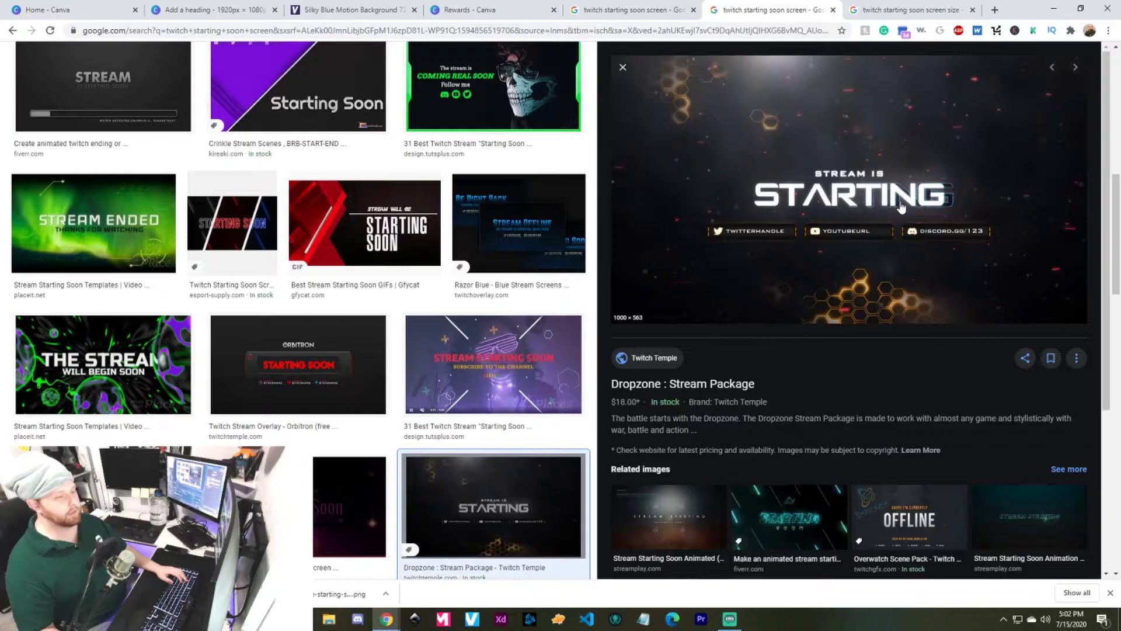
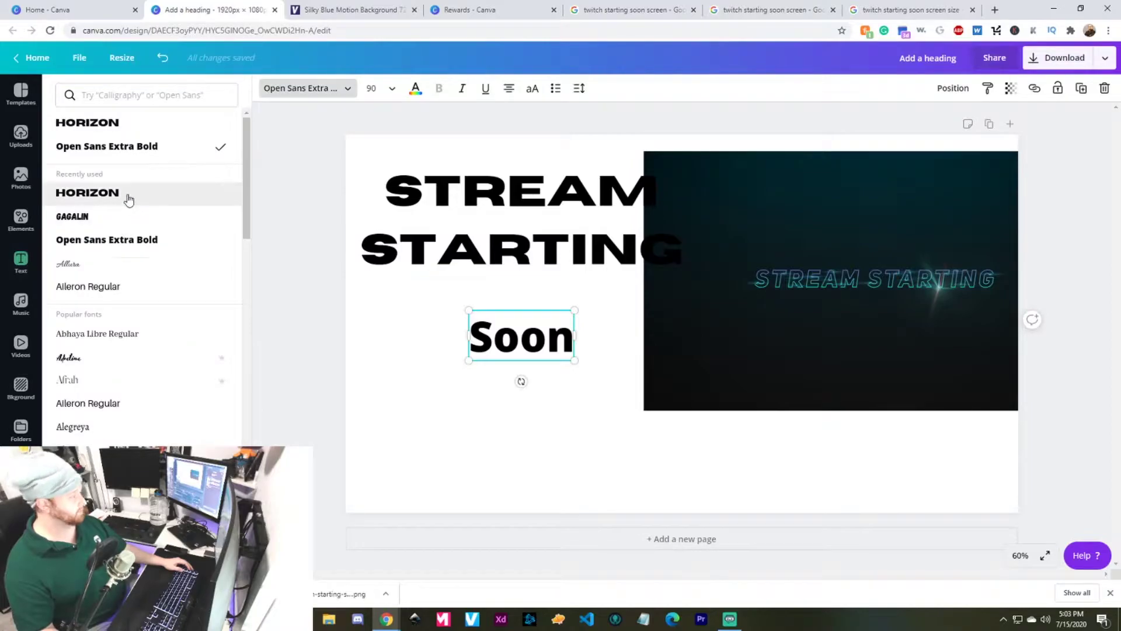
pyautogui.click(513, 211)
pyautogui.click(458, 405)
pyautogui.click(433, 204)
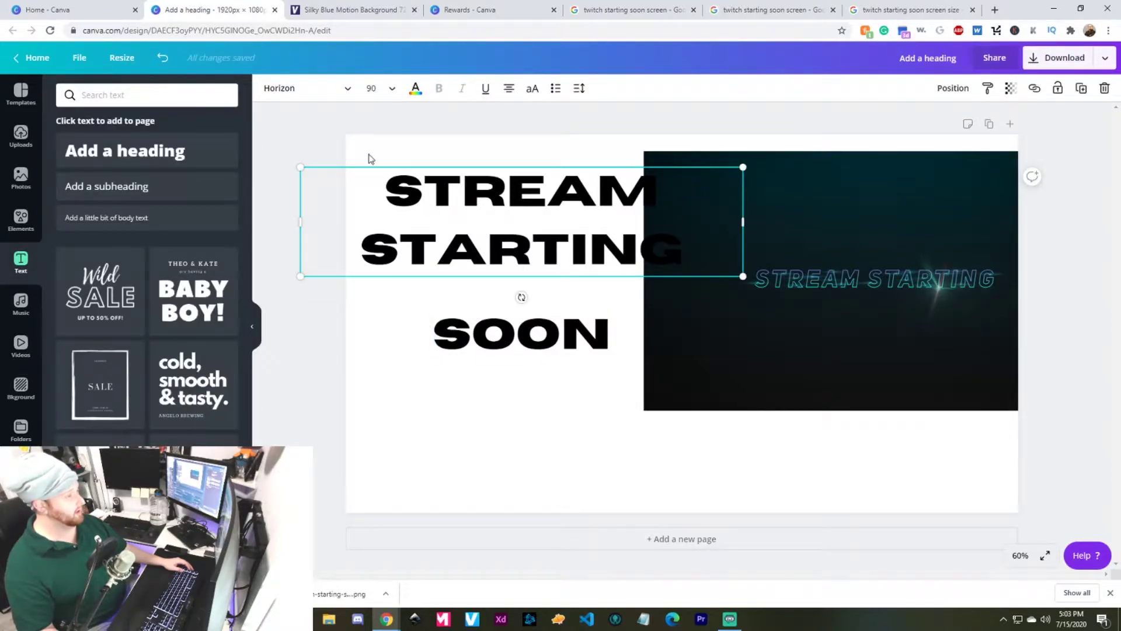
# - Shift the Stream Starting heading slightly up and right, and move the Soon heading up close beneath it
pyautogui.moveTo(461, 169); pyautogui.dragTo(496, 159)
pyautogui.click(498, 343)
pyautogui.moveTo(498, 343); pyautogui.dragTo(538, 316)
# - Add a dark teal square, shrink it and place it below the headings near the page's left edge
pyautogui.click(470, 385)
pyautogui.press('r')
pyautogui.moveTo(596, 398); pyautogui.dragTo(532, 398)
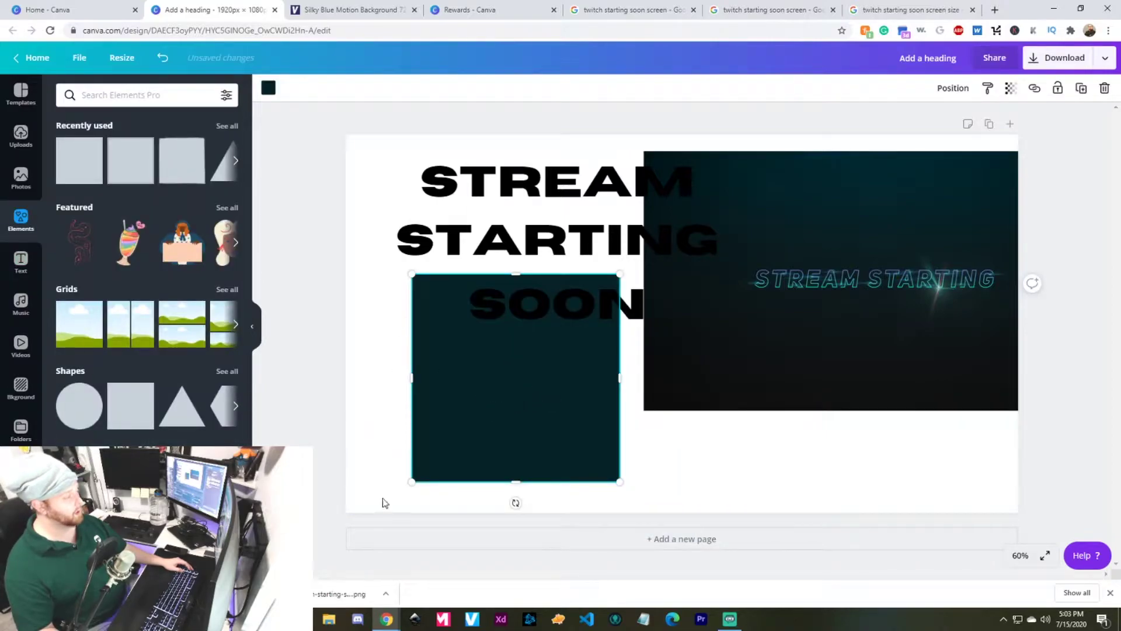
pyautogui.moveTo(425, 461); pyautogui.dragTo(528, 345)
pyautogui.moveTo(601, 343); pyautogui.dragTo(413, 378)
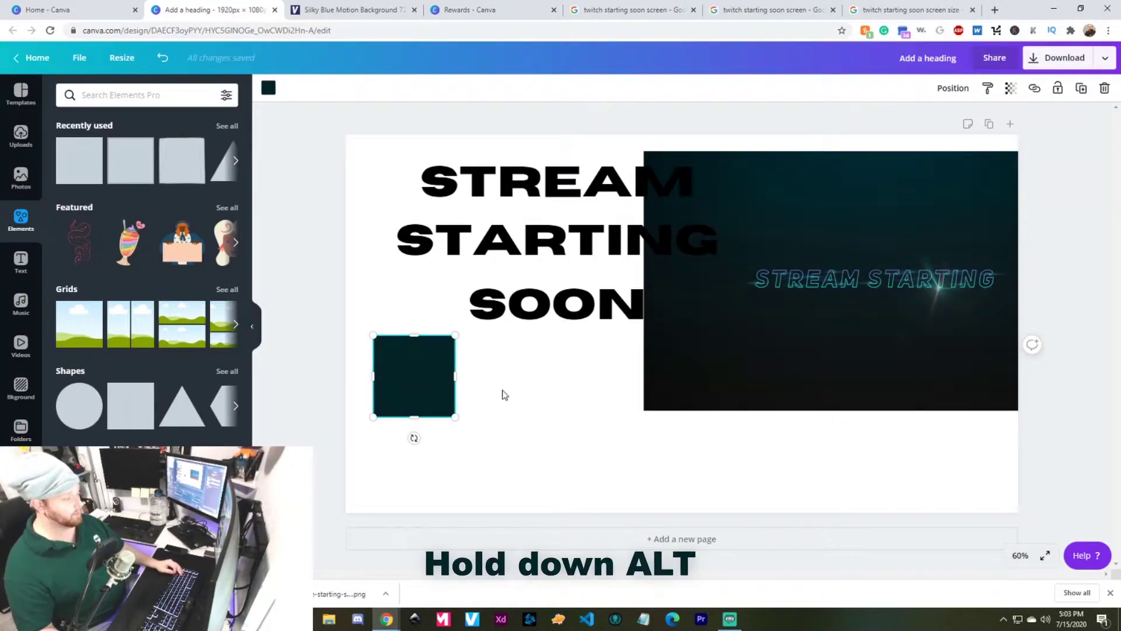
# - Duplicate the small square twice, placing one copy to its right and one directly below it
pyautogui.moveTo(403, 374); pyautogui.dragTo(493, 375)
pyautogui.moveTo(401, 369); pyautogui.dragTo(402, 460)
pyautogui.click(371, 266)
pyautogui.click(387, 336)
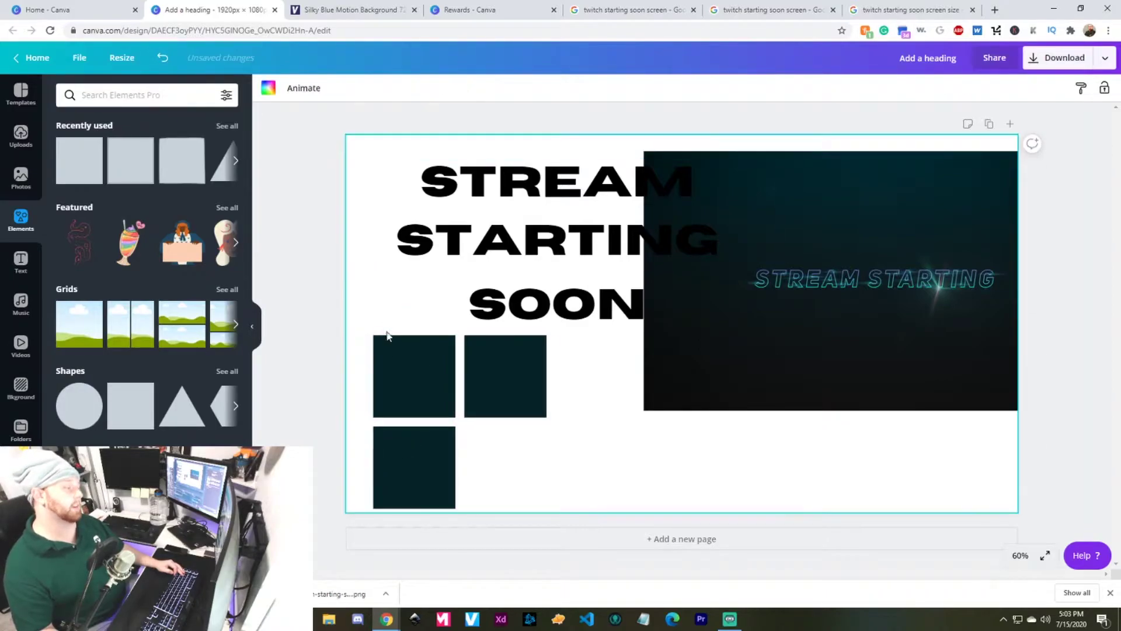
pyautogui.click(388, 337)
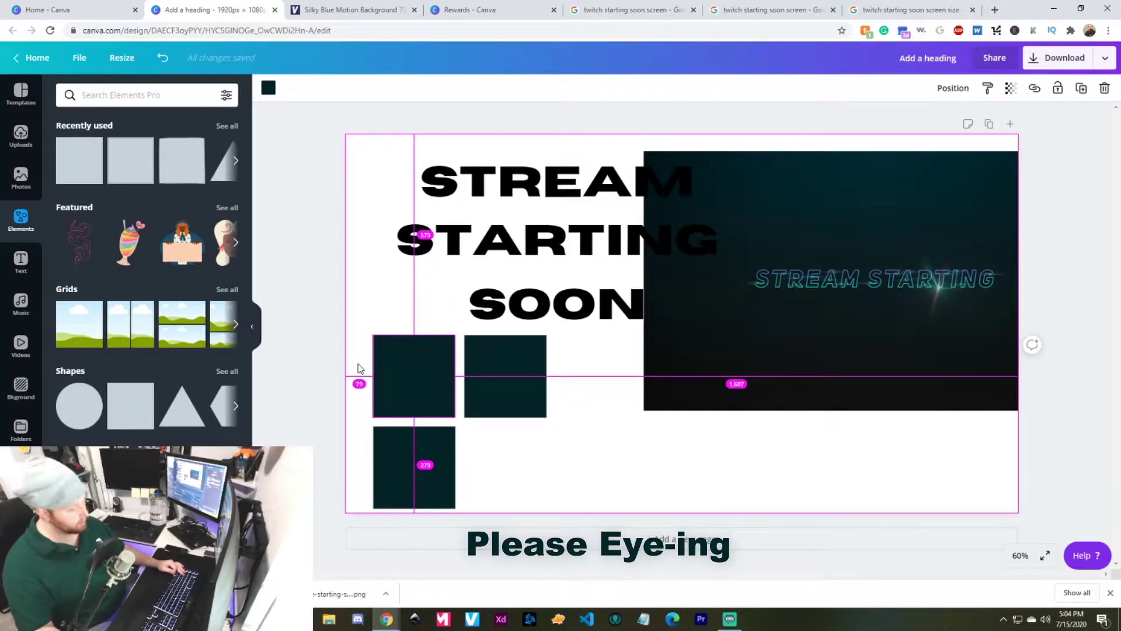
# - Widen the gap between the two upper squares slightly and open the fill colour choices for the upper-left square
pyautogui.moveTo(360, 368); pyautogui.dragTo(360, 368)
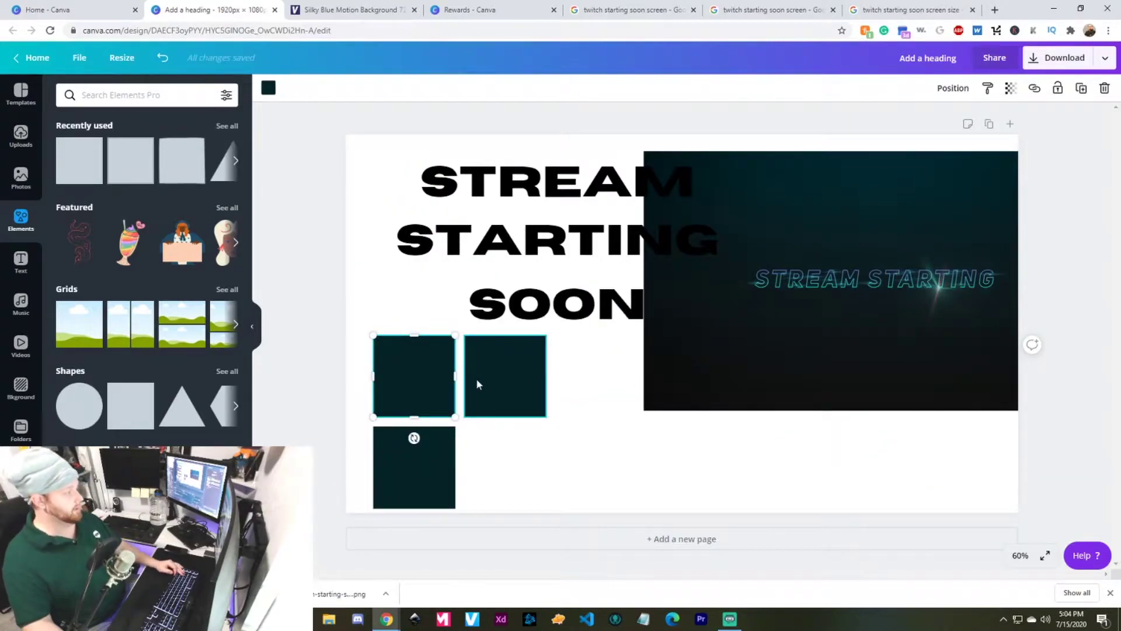
pyautogui.click(514, 384)
pyautogui.moveTo(507, 386); pyautogui.dragTo(511, 385)
pyautogui.click(414, 376)
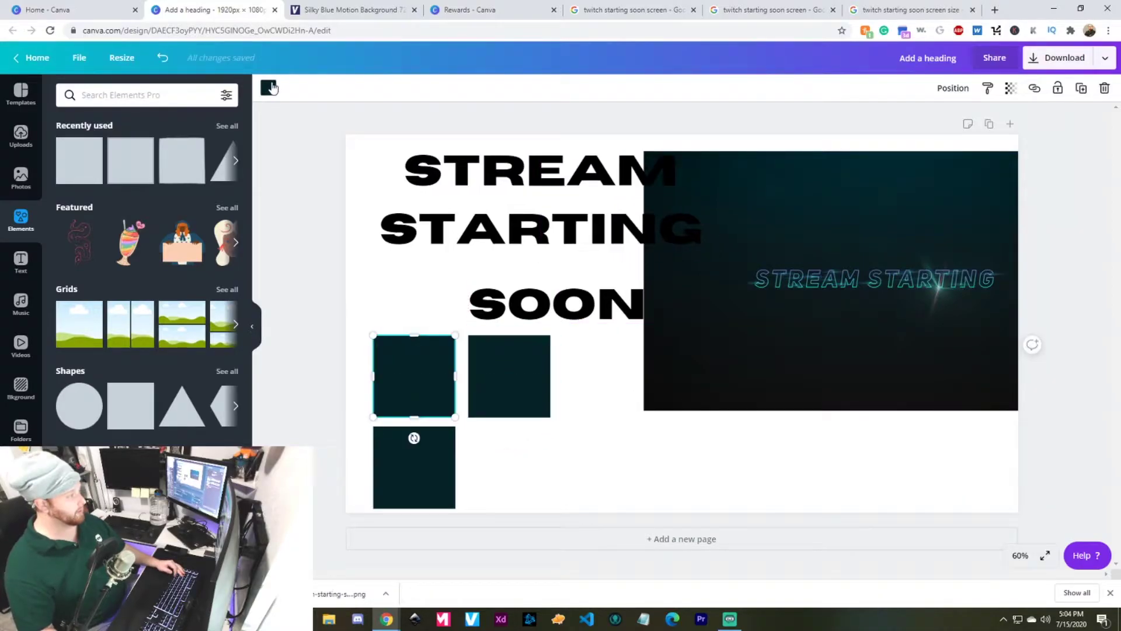
pyautogui.click(268, 87)
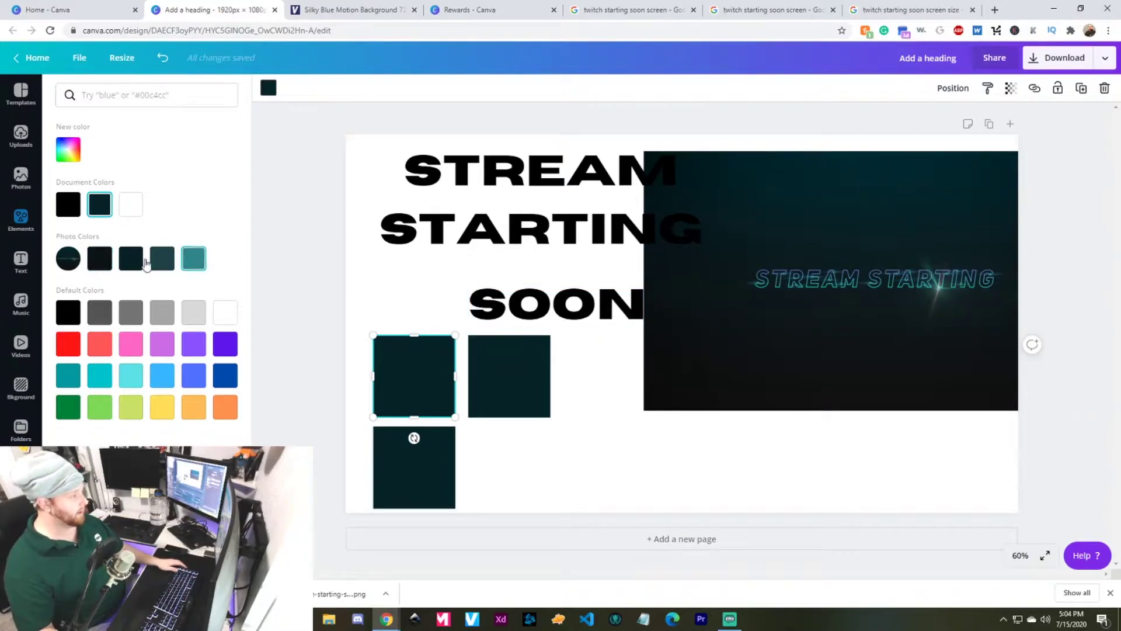
# - Duplicate the upper-right square and place the copy beneath it to complete a two-by-two grid of squares
pyautogui.click(479, 373)
pyautogui.hotkey('ctrl', 'd')
pyautogui.moveTo(496, 387); pyautogui.dragTo(487, 475)
pyautogui.click(433, 368)
pyautogui.click(360, 257)
pyautogui.hotkey('ctrl', 'z')
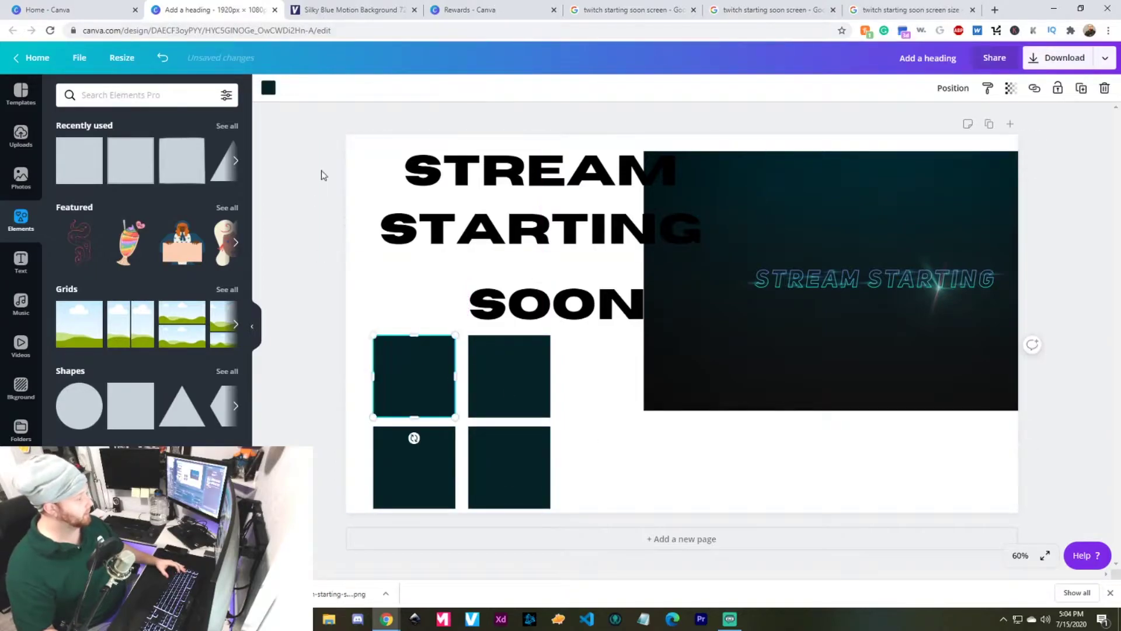
# - Fill the upper-left square with the near-black photo colour and the upper-right square with the dark teal photo colour
pyautogui.click(268, 89)
pyautogui.click(103, 260)
pyautogui.click(514, 367)
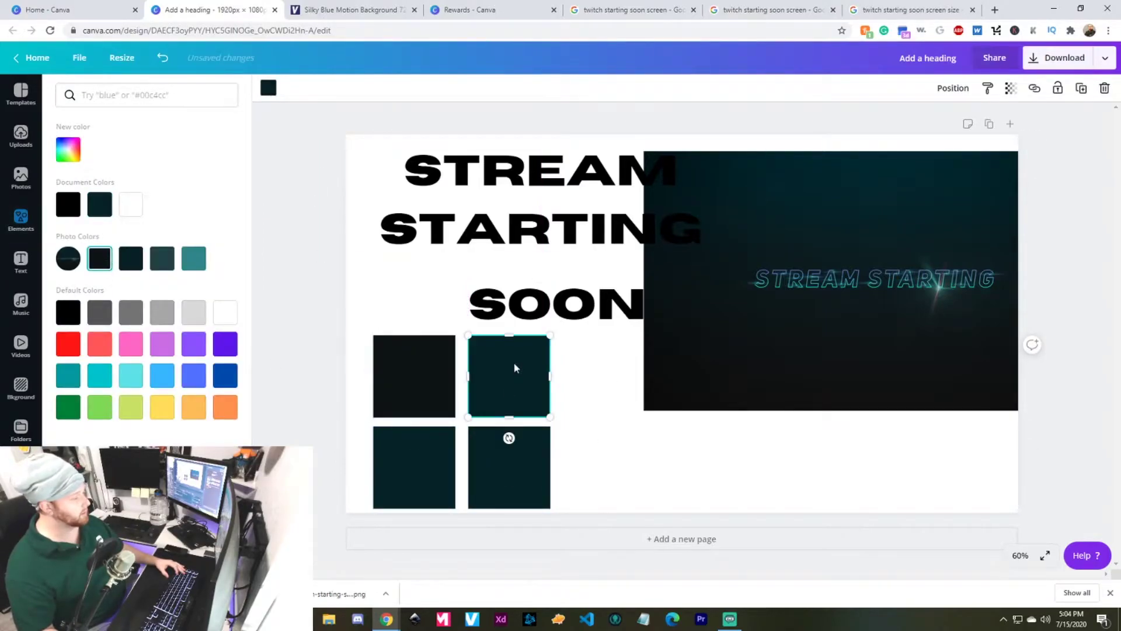
pyautogui.click(269, 88)
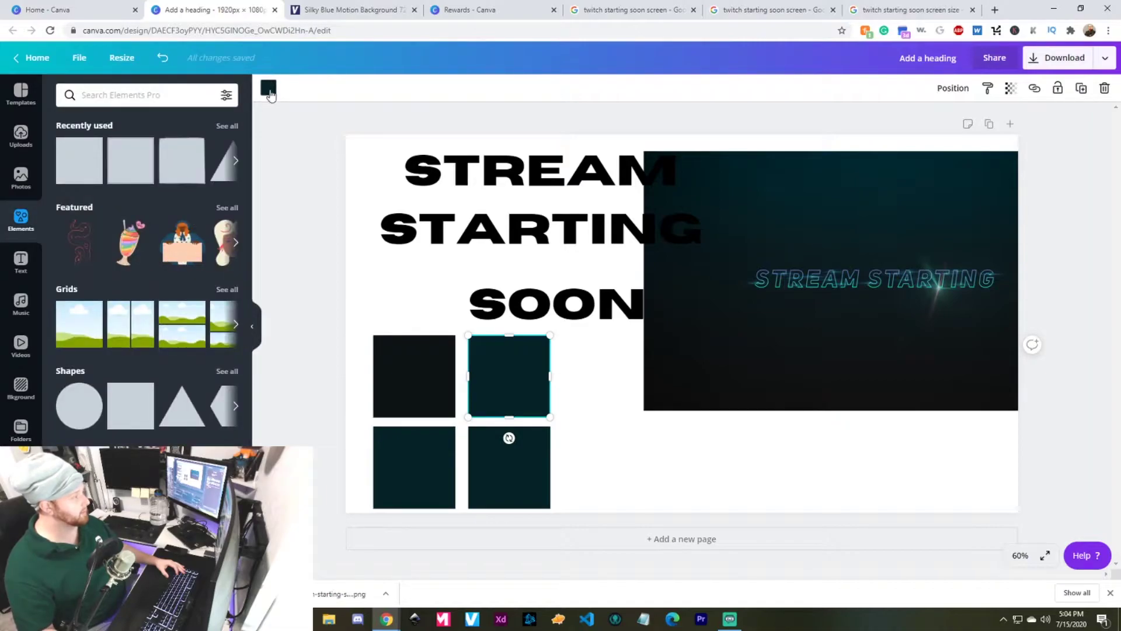
pyautogui.click(269, 88)
# - Recolour the lower squares in slate teal and medium teal, and place a cyan square at the right end of their row
pyautogui.click(405, 443)
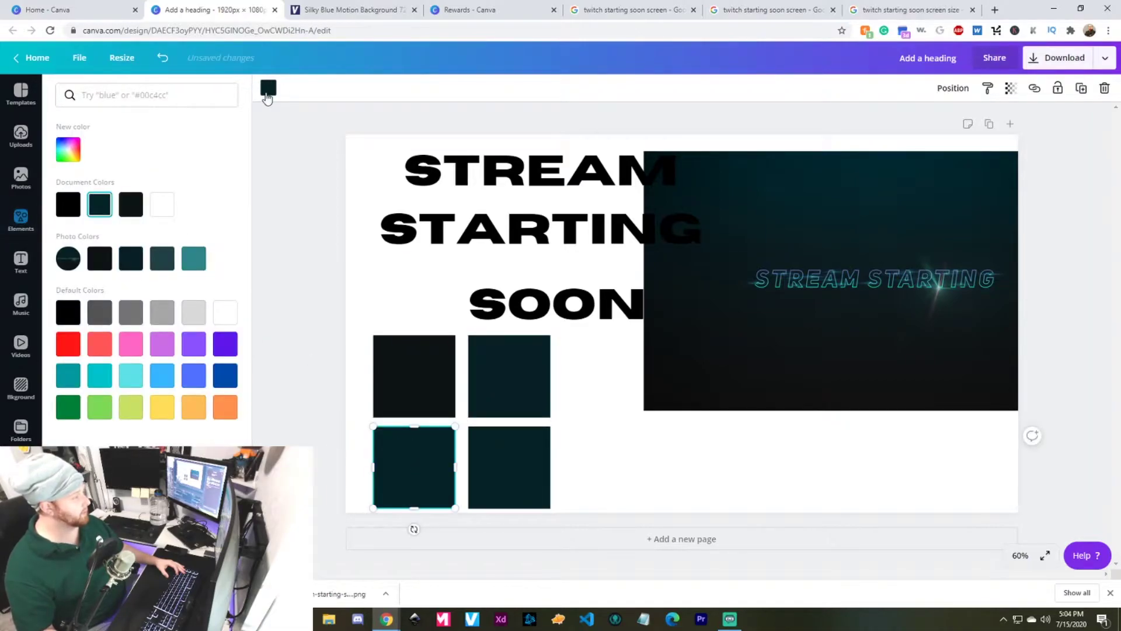
pyautogui.click(269, 88)
pyautogui.click(268, 89)
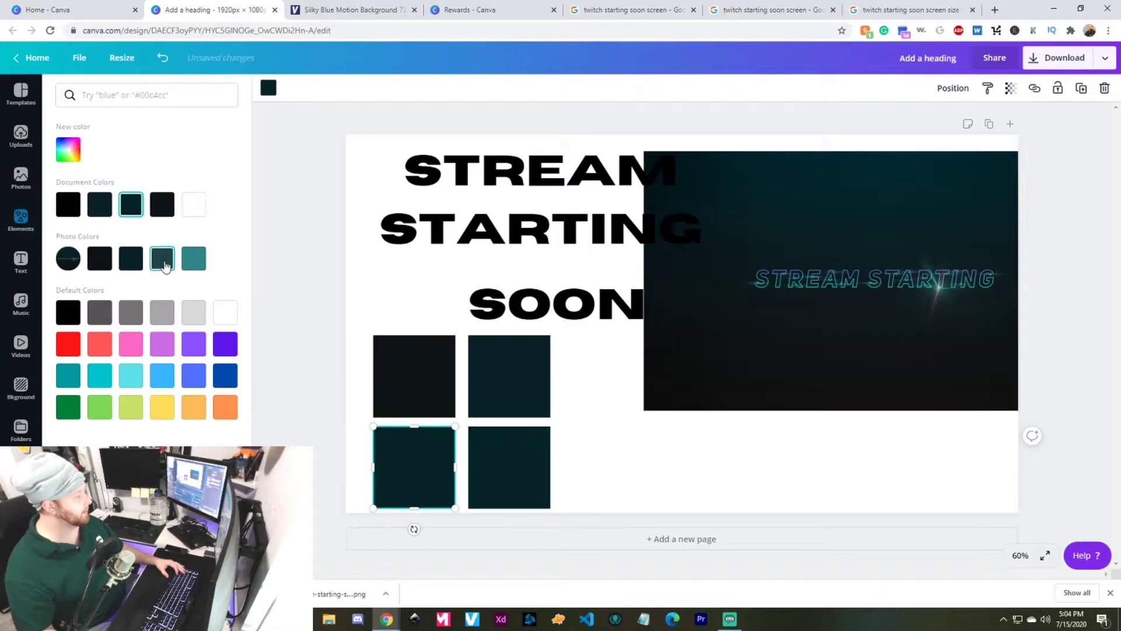
pyautogui.click(162, 259)
pyautogui.click(504, 459)
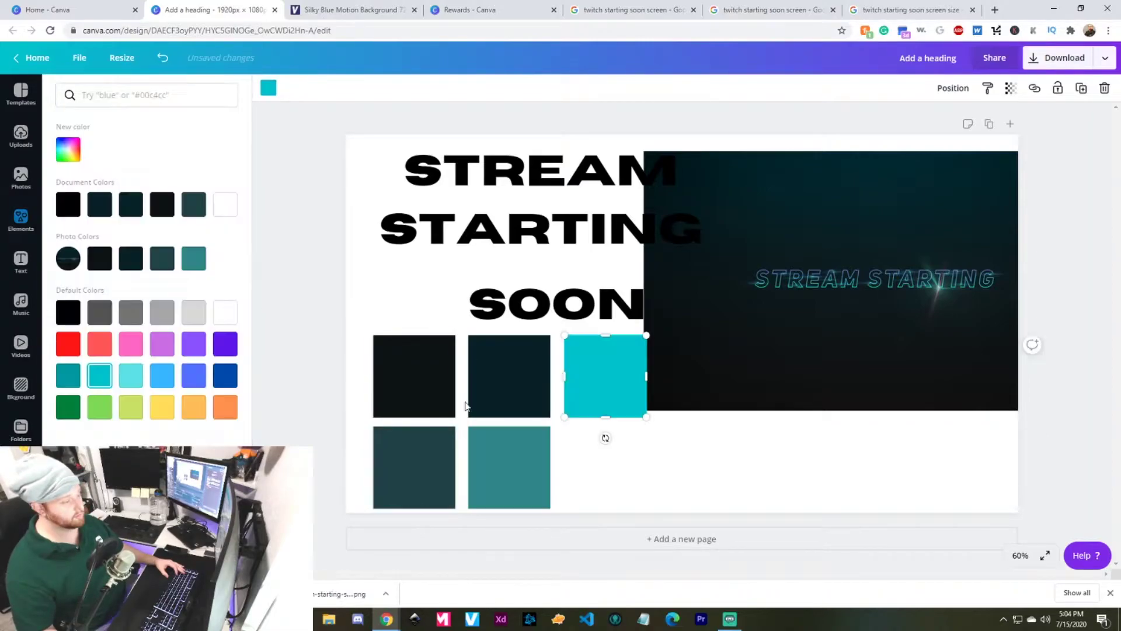
pyautogui.moveTo(596, 394); pyautogui.dragTo(594, 485)
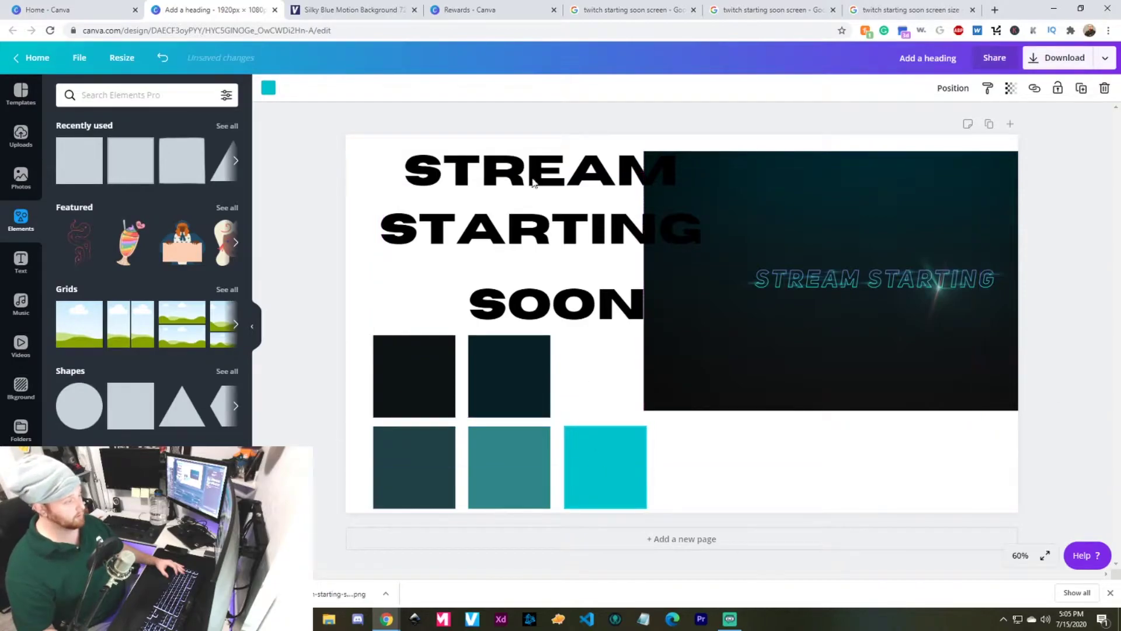
# - Remove the reference image and move the STREAM STARTING and SOON headings to the middle of the page
pyautogui.click(514, 181)
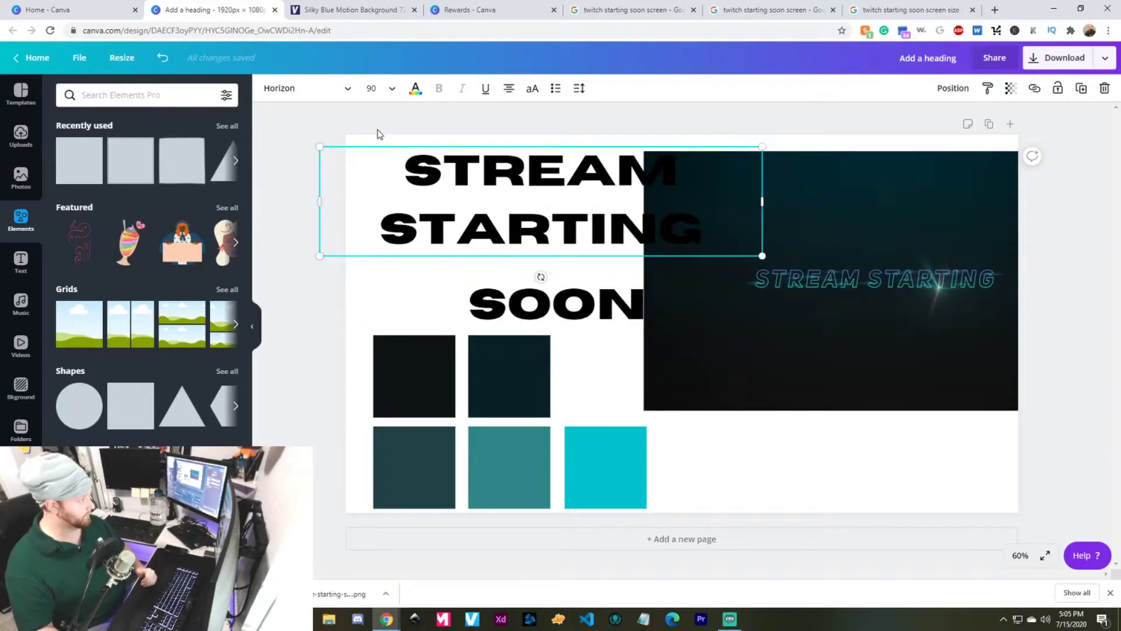
pyautogui.click(415, 88)
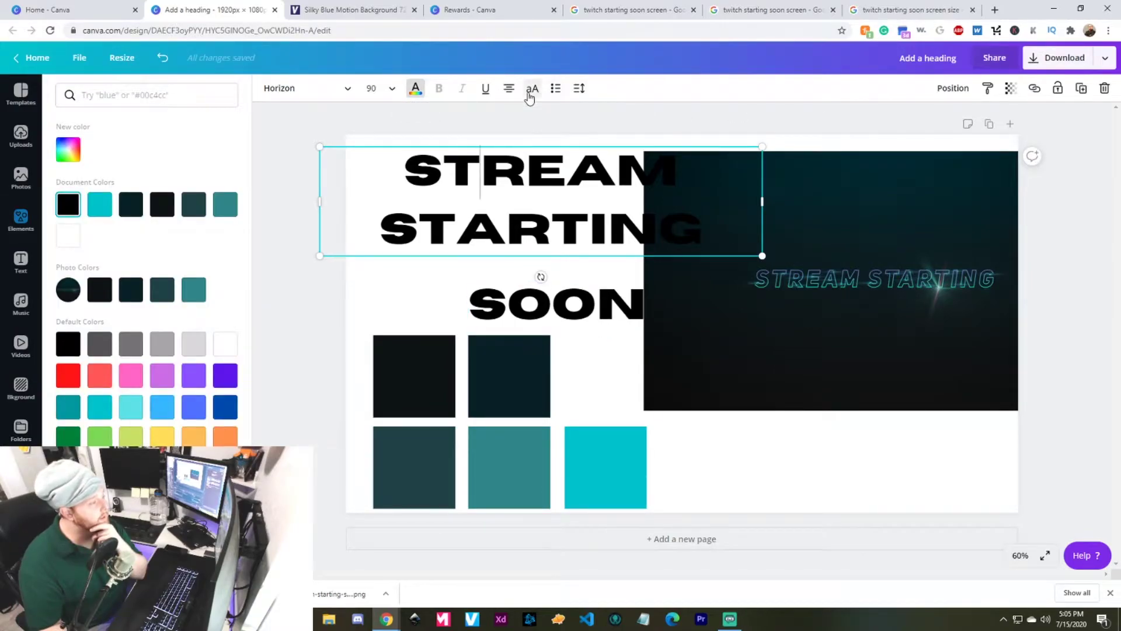
pyautogui.hotkey('ctrl', 'z')
pyautogui.hotkey('ctrl', 'z')
pyautogui.hotkey('ctrl', 'z')
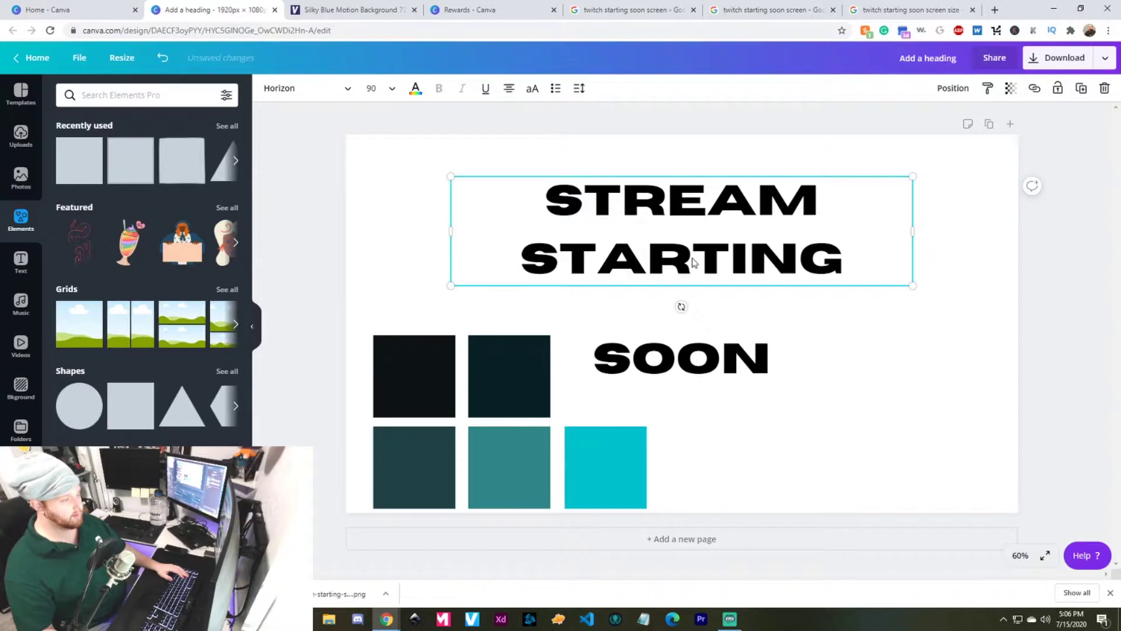
pyautogui.hotkey('ctrl', 'z')
# - Centre the STREAM STARTING heading horizontally on the page and try its top, bottom and middle page alignments
pyautogui.click(954, 87)
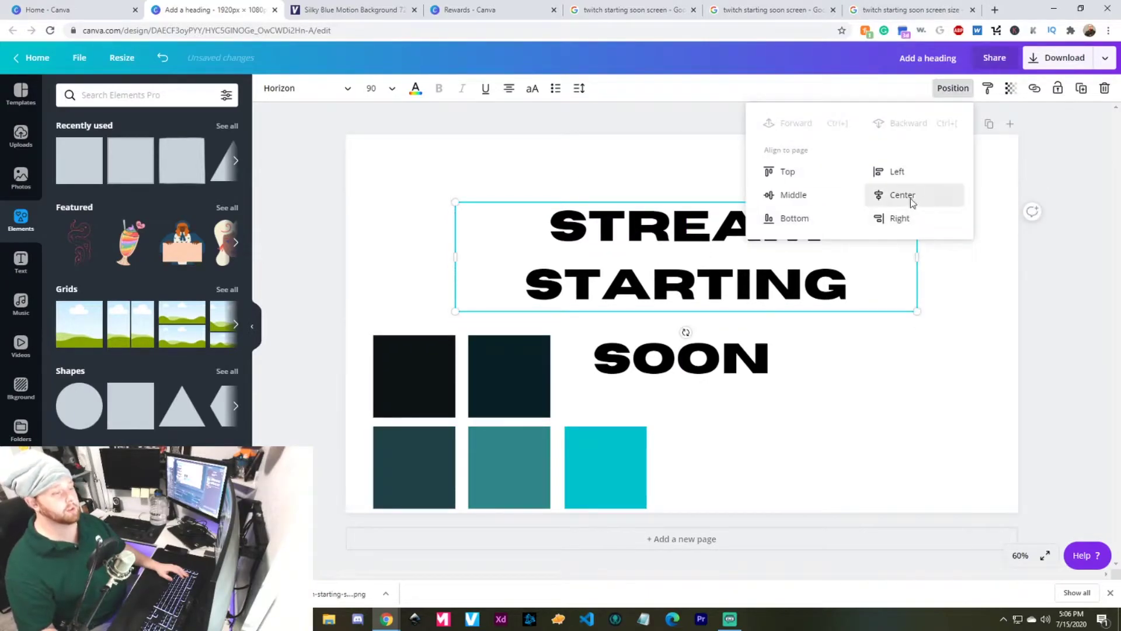
pyautogui.click(788, 171)
pyautogui.click(797, 218)
pyautogui.click(797, 193)
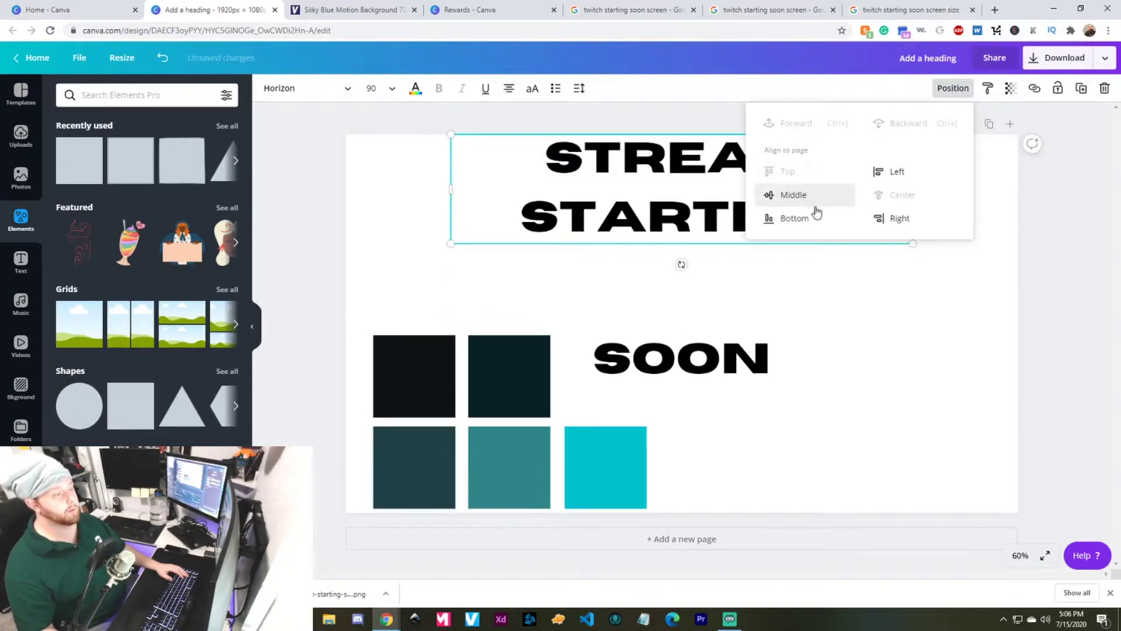
pyautogui.click(806, 202)
# - Colour SOON cyan and the raised STREAM STARTING heading teal, layering a darker, slightly larger copy over the heading
pyautogui.click(686, 258)
pyautogui.moveTo(684, 295); pyautogui.dragTo(686, 217)
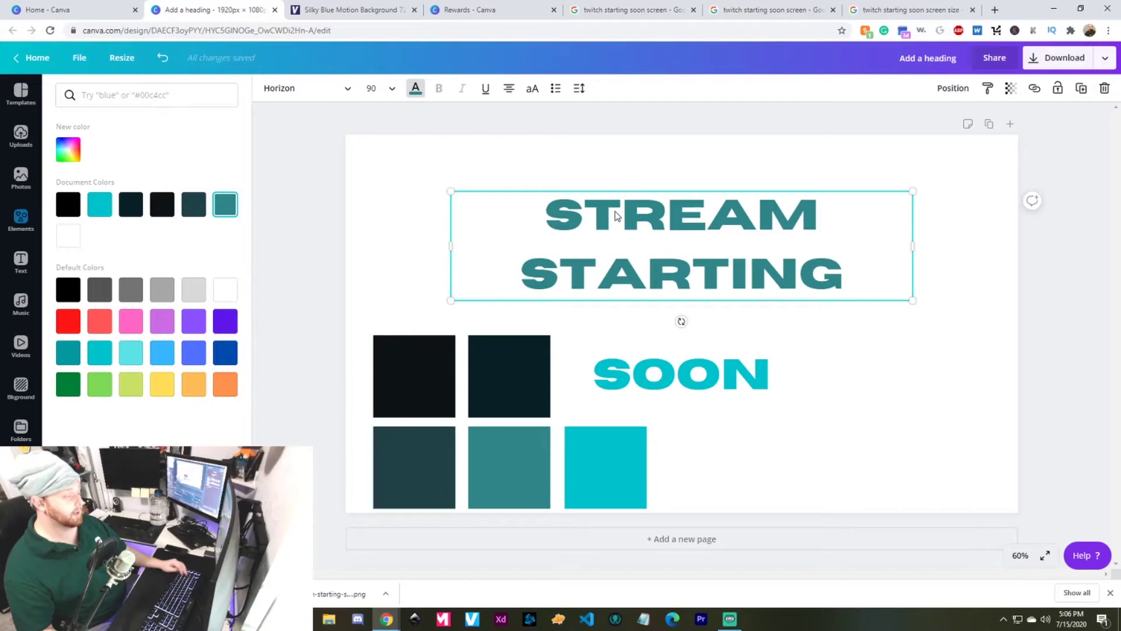
pyautogui.click(583, 217)
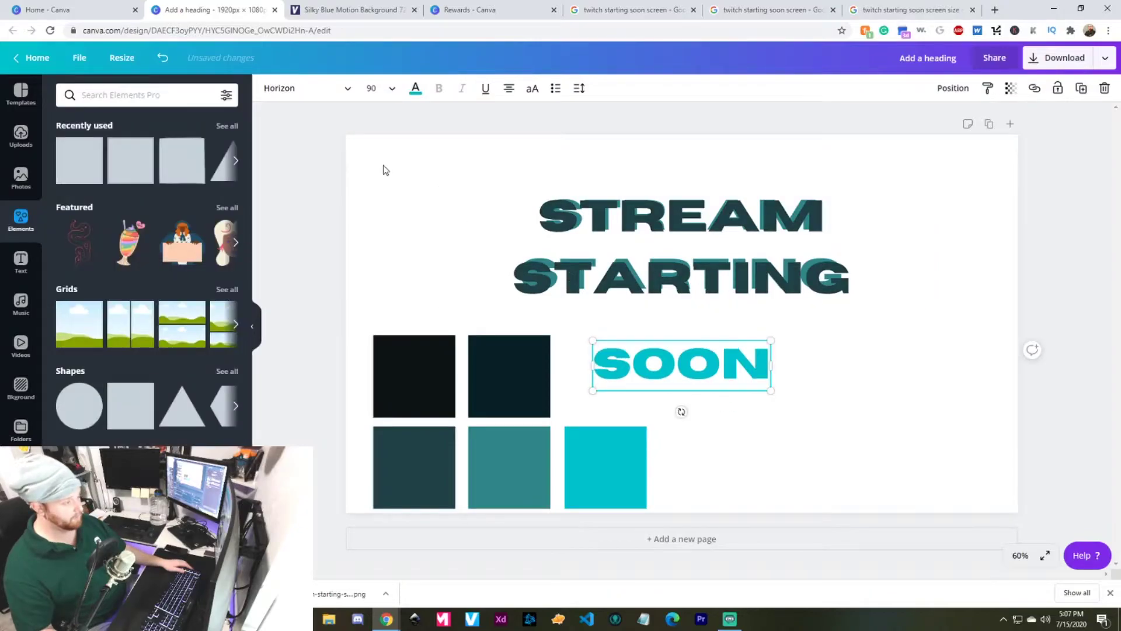
# - Clear away the other colour squares and enlarge the near-black square to cover the whole page
pyautogui.click(386, 175)
pyautogui.moveTo(412, 363); pyautogui.dragTo(386, 165)
pyautogui.moveTo(427, 216); pyautogui.dragTo(1075, 569)
# - Send the near-black rectangle behind all the text and lock it in place
pyautogui.rightClick(389, 179)
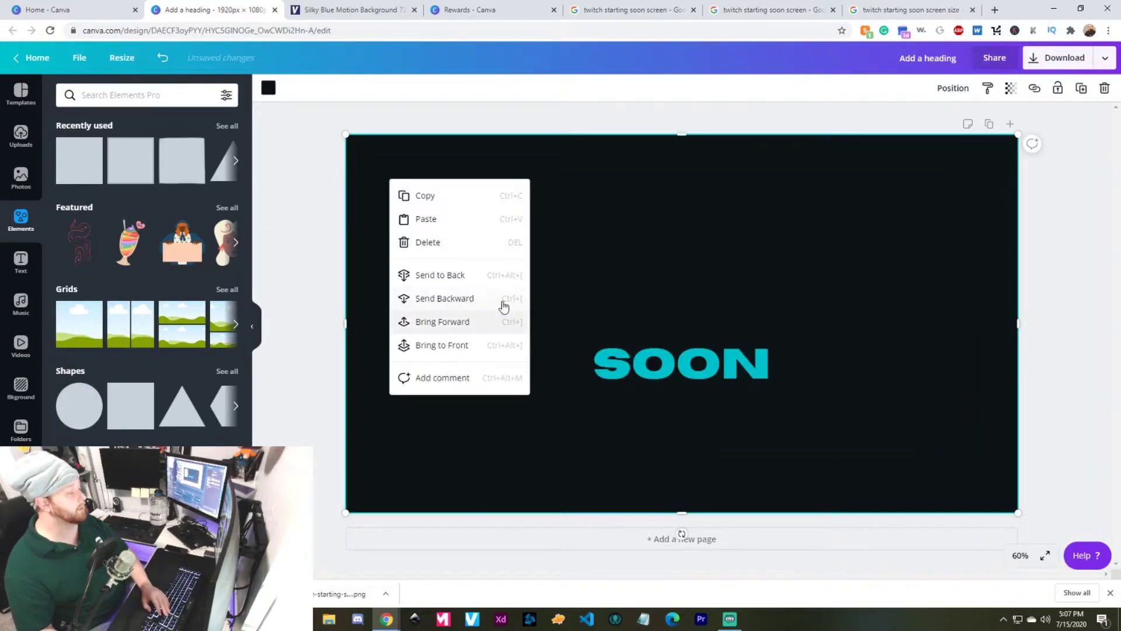
pyautogui.click(473, 279)
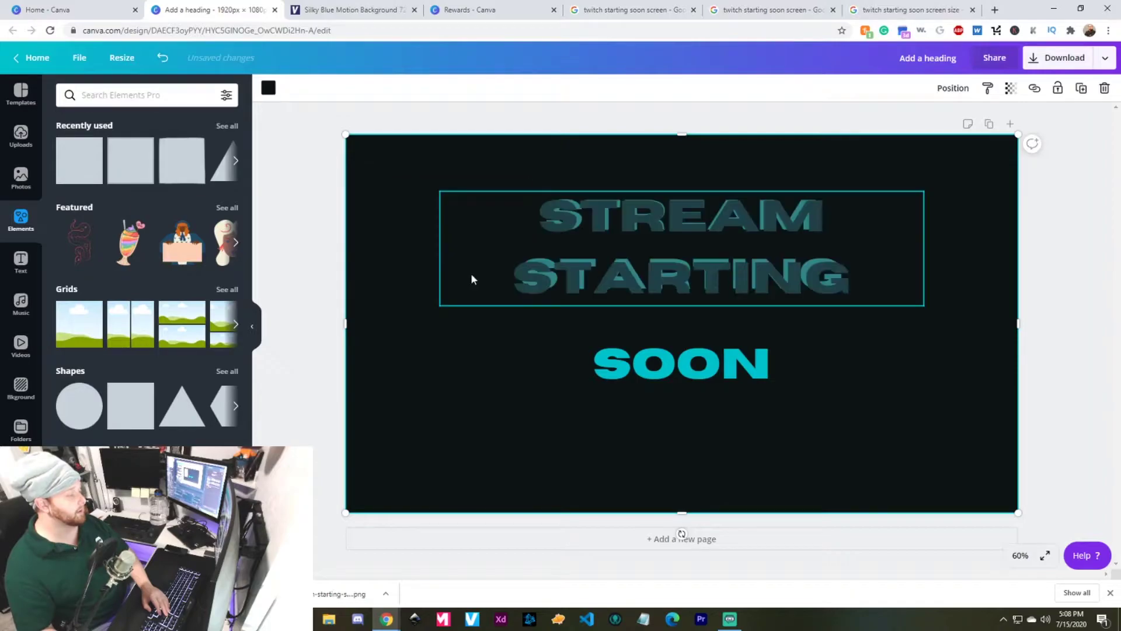
pyautogui.click(1058, 88)
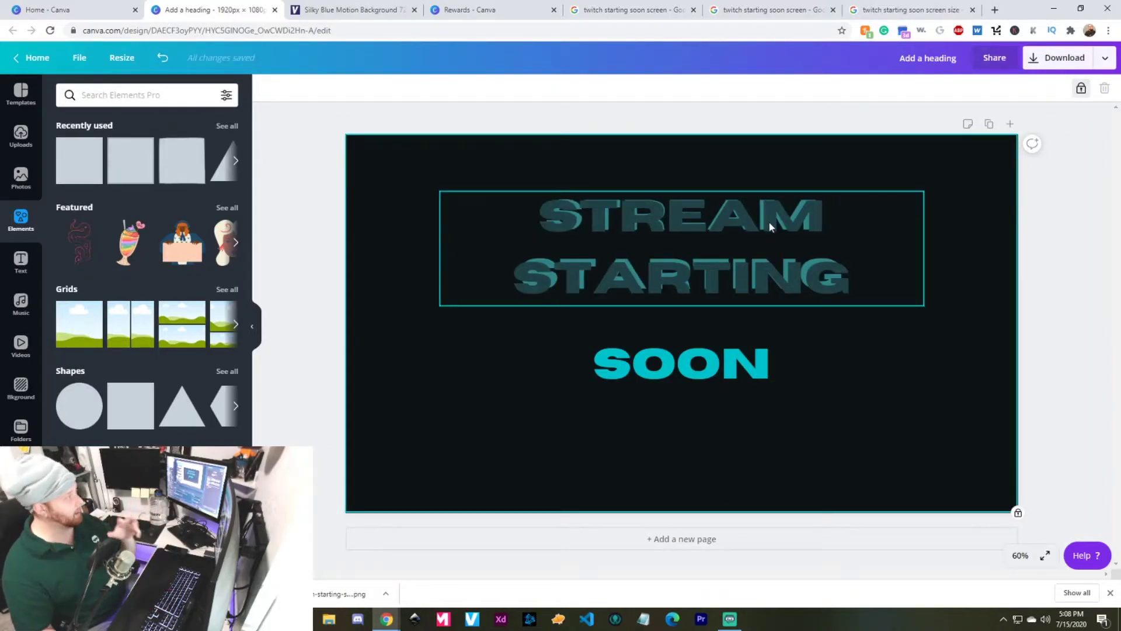
# - Shrink SOON to size 64.8 and move it up with the STREAM STARTING heading so it sits centred close beneath it
pyautogui.moveTo(943, 176); pyautogui.dragTo(368, 331)
pyautogui.moveTo(705, 281); pyautogui.dragTo(696, 293)
pyautogui.moveTo(682, 376); pyautogui.dragTo(700, 346)
pyautogui.moveTo(701, 303); pyautogui.dragTo(701, 280)
pyautogui.keyDown('shift'); pyautogui.click(714, 360); pyautogui.keyUp('shift')
pyautogui.click(779, 391)
pyautogui.click(684, 347)
pyautogui.moveTo(685, 347); pyautogui.dragTo(685, 337)
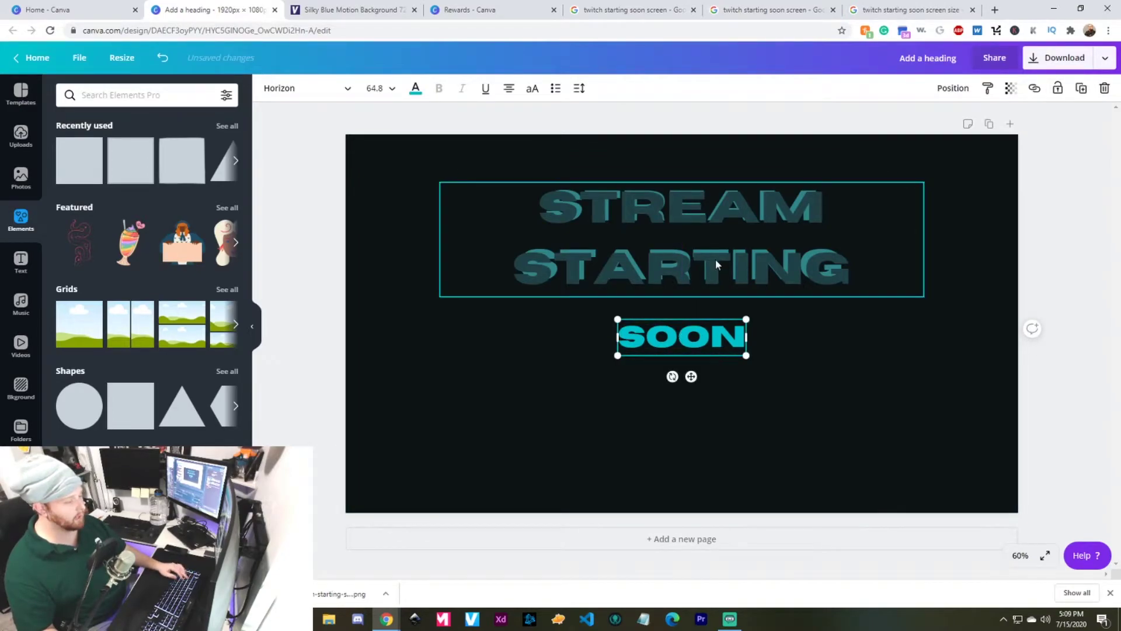
# - Group the layered STREAM STARTING heading together with SOON
pyautogui.keyDown('shift'); pyautogui.click(751, 235); pyautogui.keyUp('shift')
pyautogui.click(936, 88)
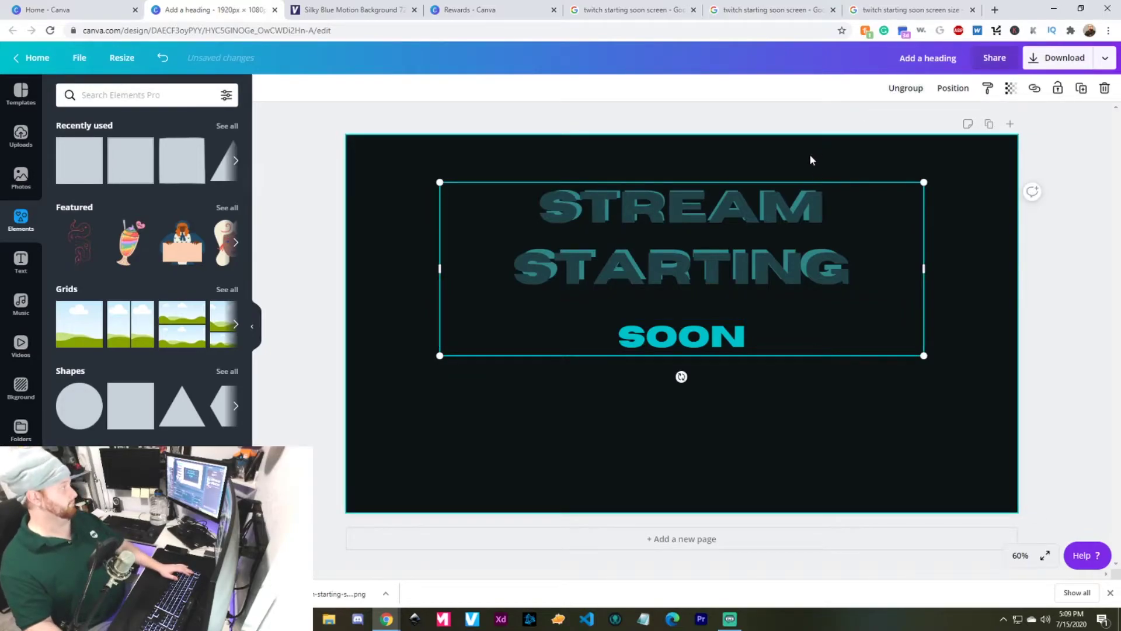
pyautogui.click(566, 406)
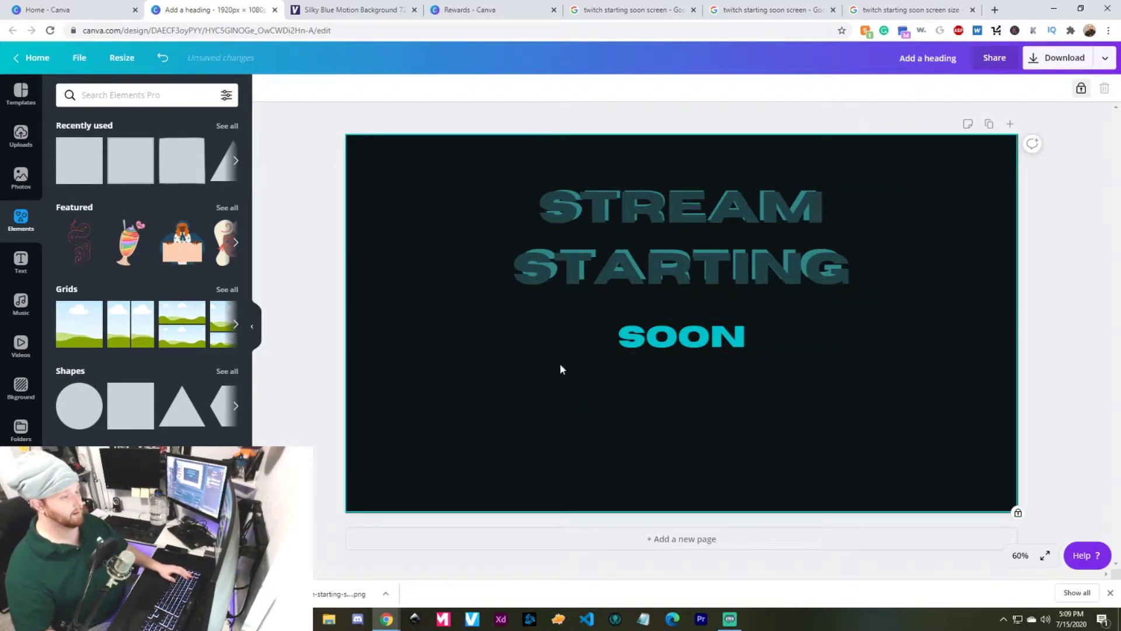
pyautogui.click(1034, 279)
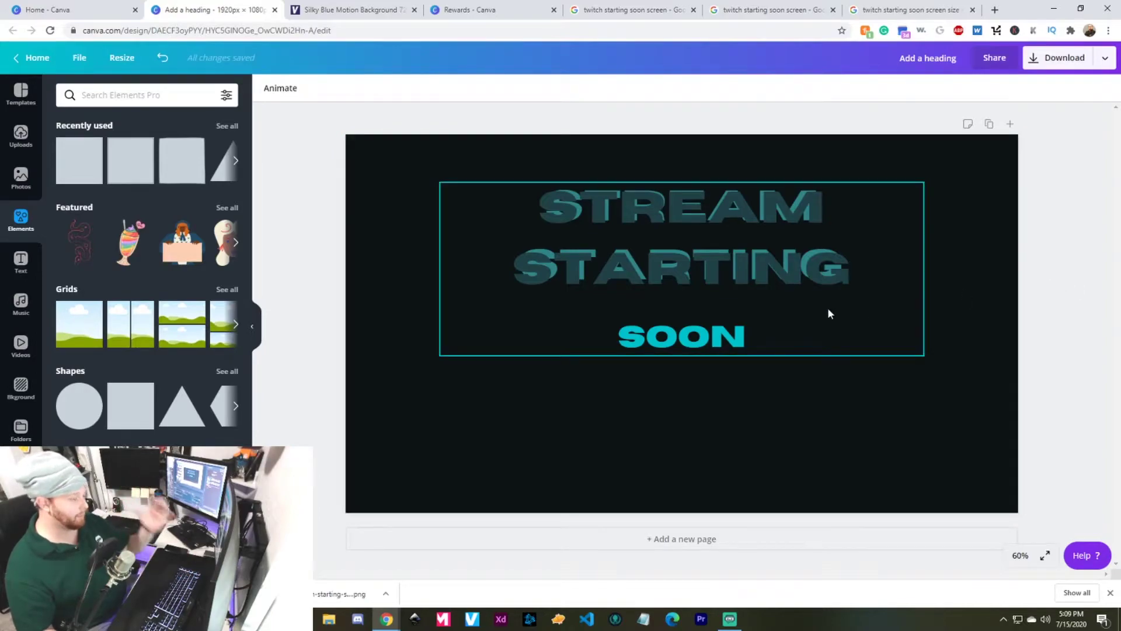
# - Add the uploaded 10-second blue motion video across the full page and lock it at the very back
pyautogui.click(21, 136)
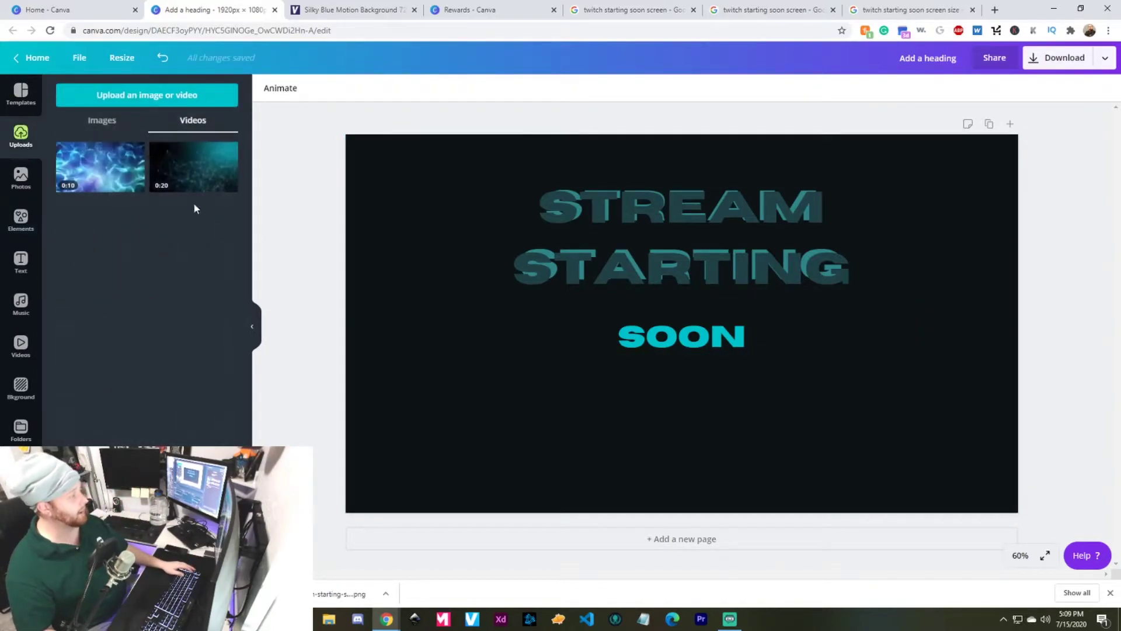
pyautogui.moveTo(96, 166); pyautogui.dragTo(409, 183)
pyautogui.rightClick(378, 329)
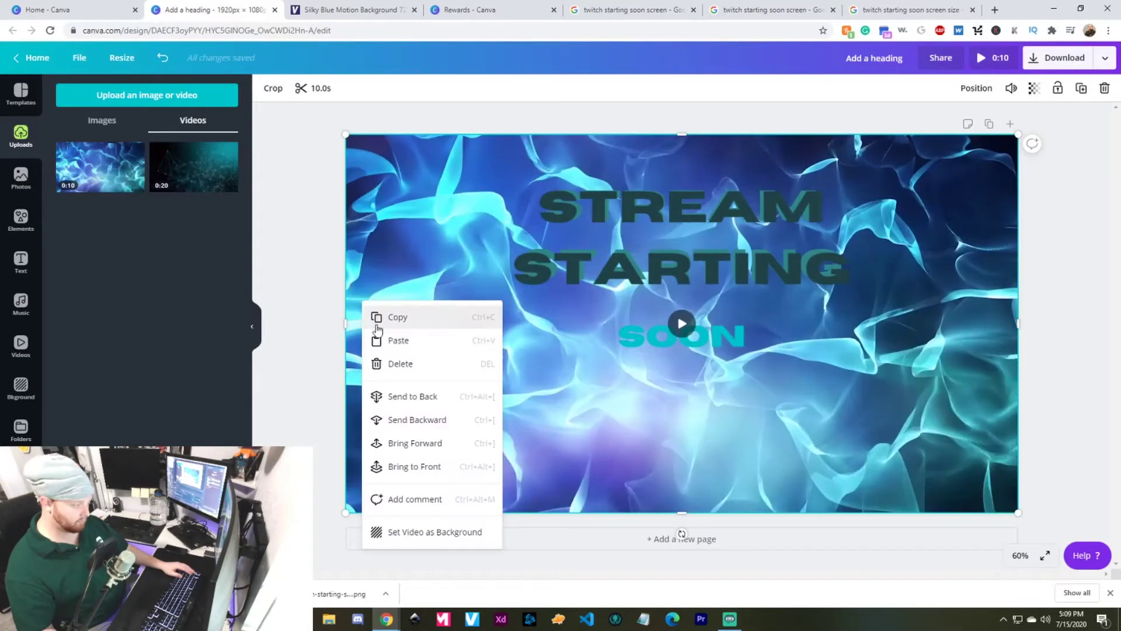
pyautogui.click(398, 396)
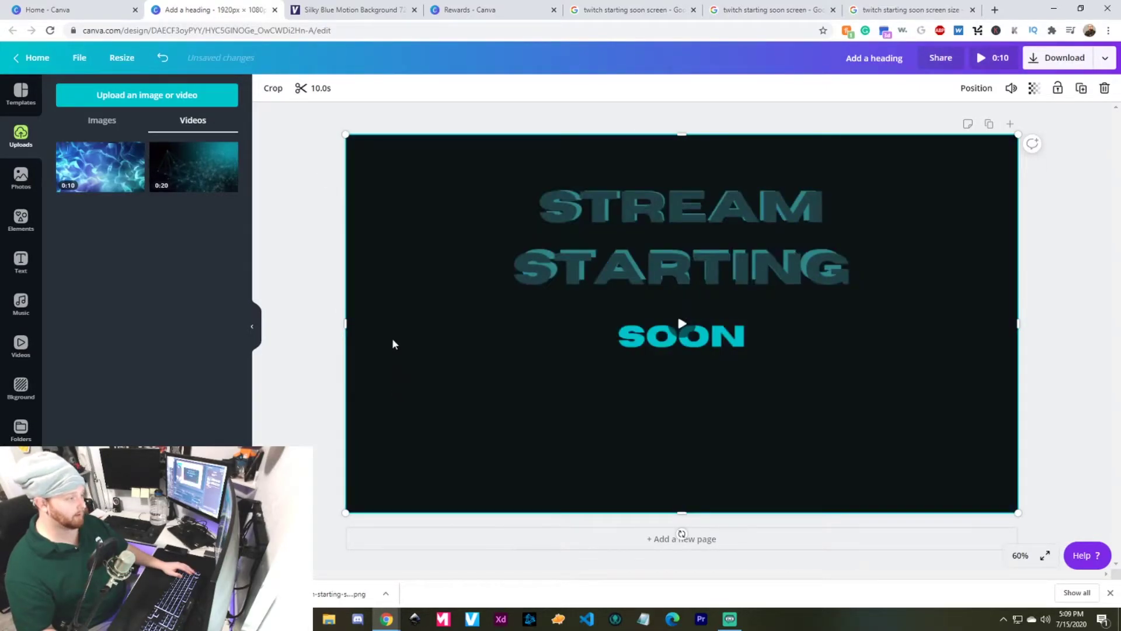
pyautogui.click(1058, 88)
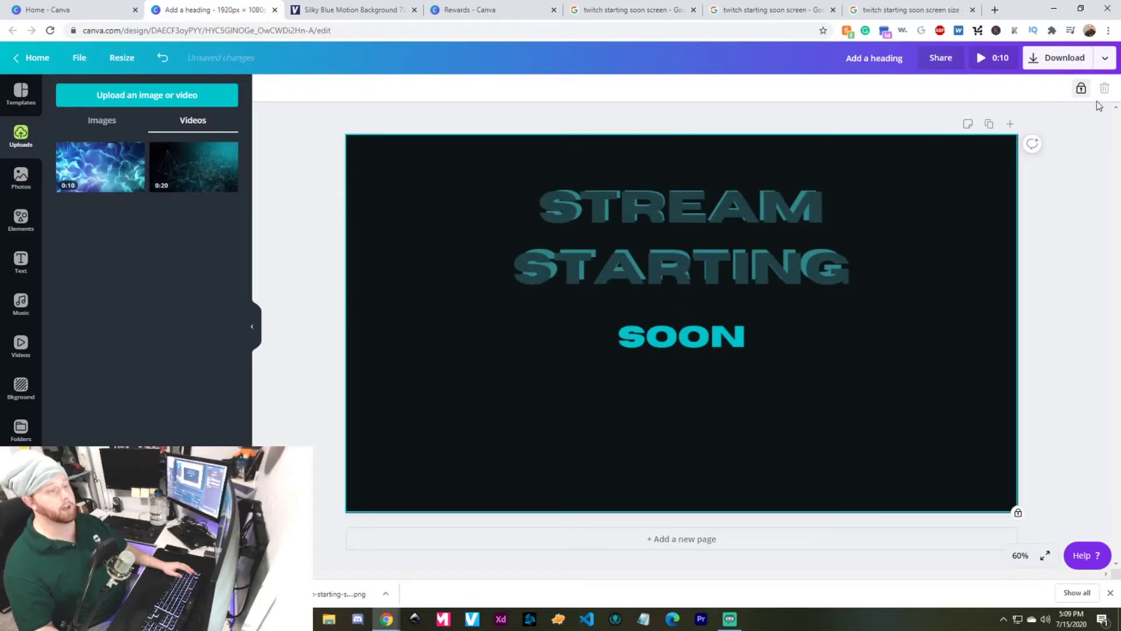
# - Unlock the near-black rectangle, make it slightly see-through over the motion video and preview the animation
pyautogui.click(1082, 89)
pyautogui.click(1010, 88)
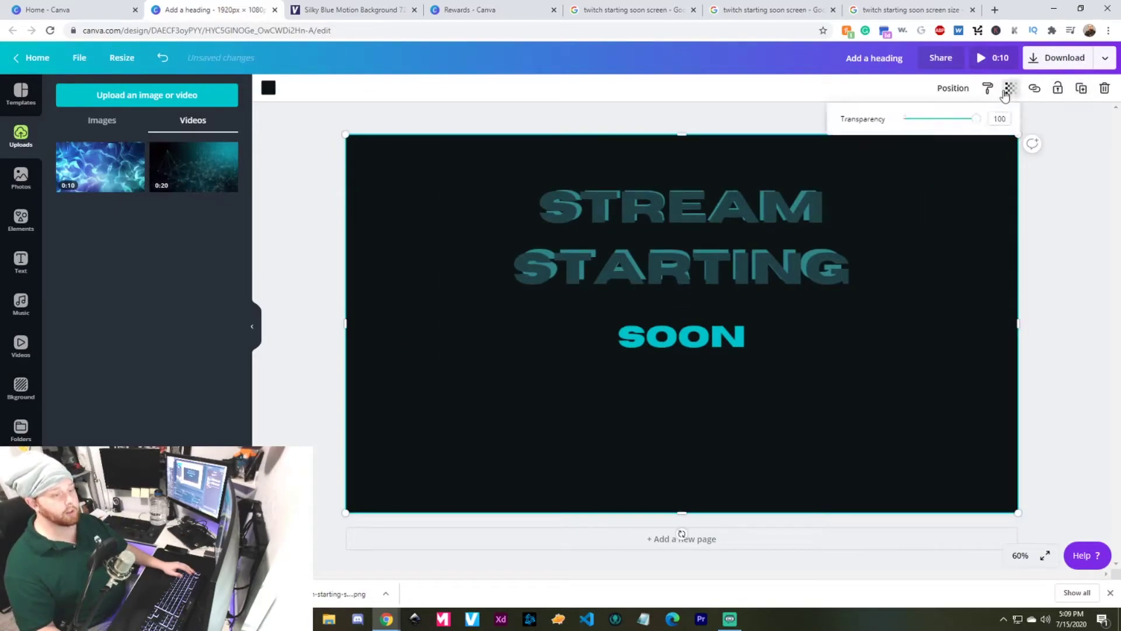
pyautogui.moveTo(977, 123); pyautogui.dragTo(975, 124)
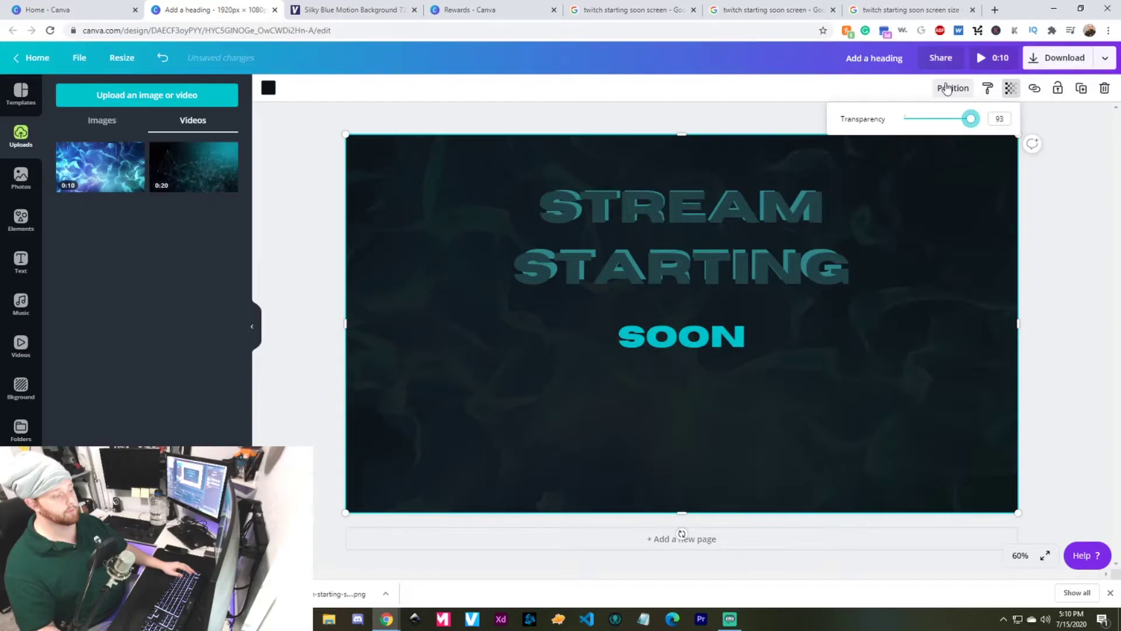
pyautogui.click(993, 57)
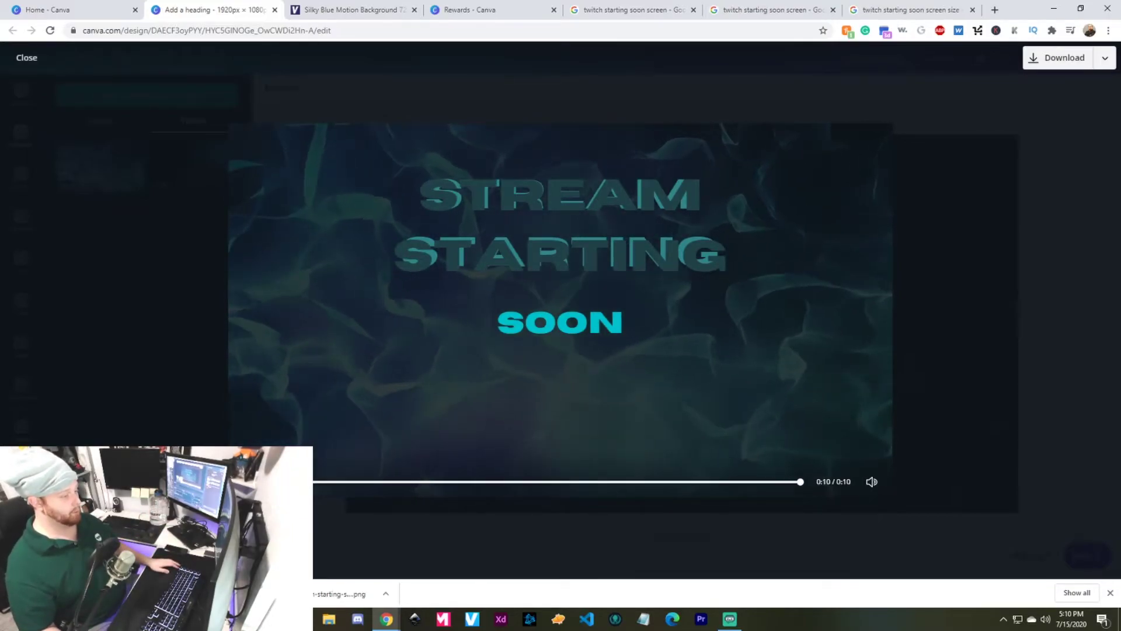
pyautogui.press('Escape')
# - Set the near-black rectangle's transparency value to 95
pyautogui.click(1010, 87)
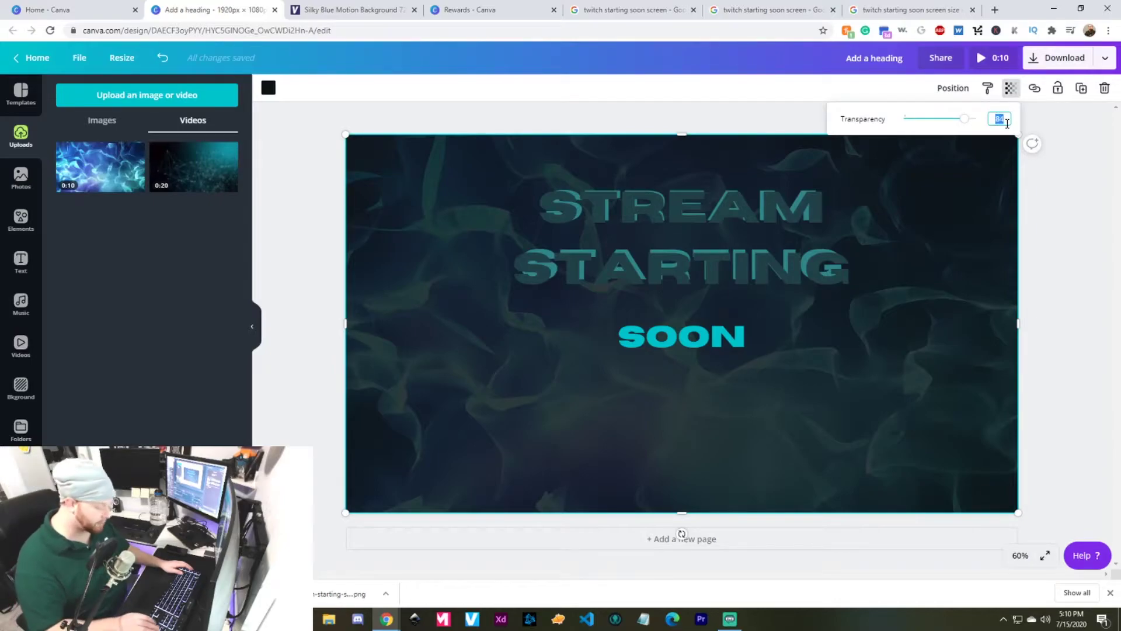
pyautogui.press('Return')
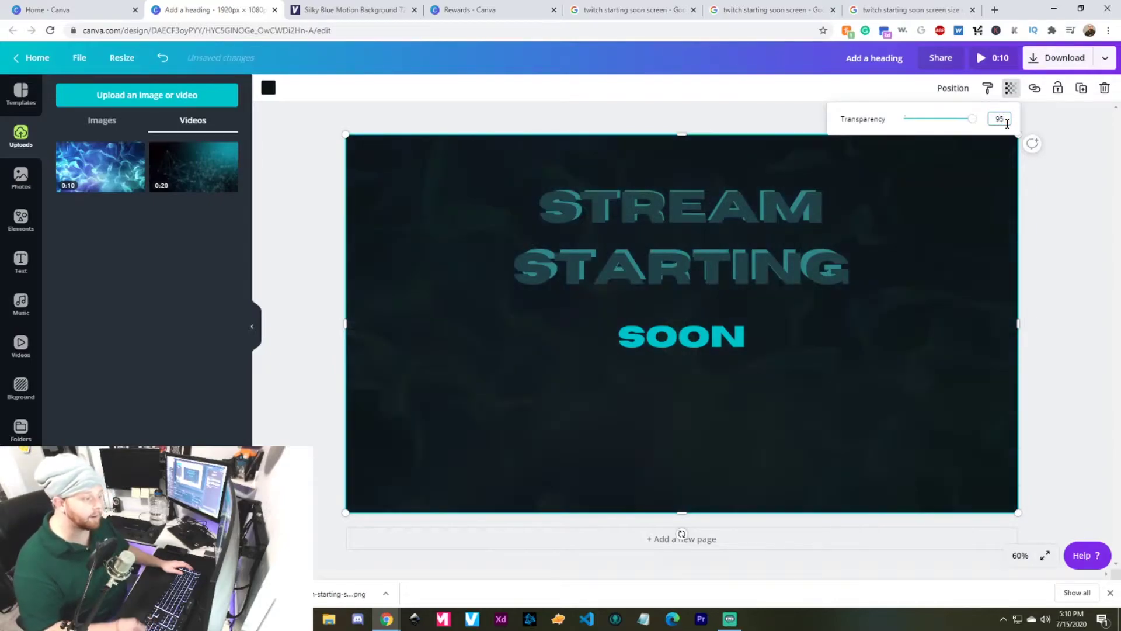
pyautogui.click(1084, 261)
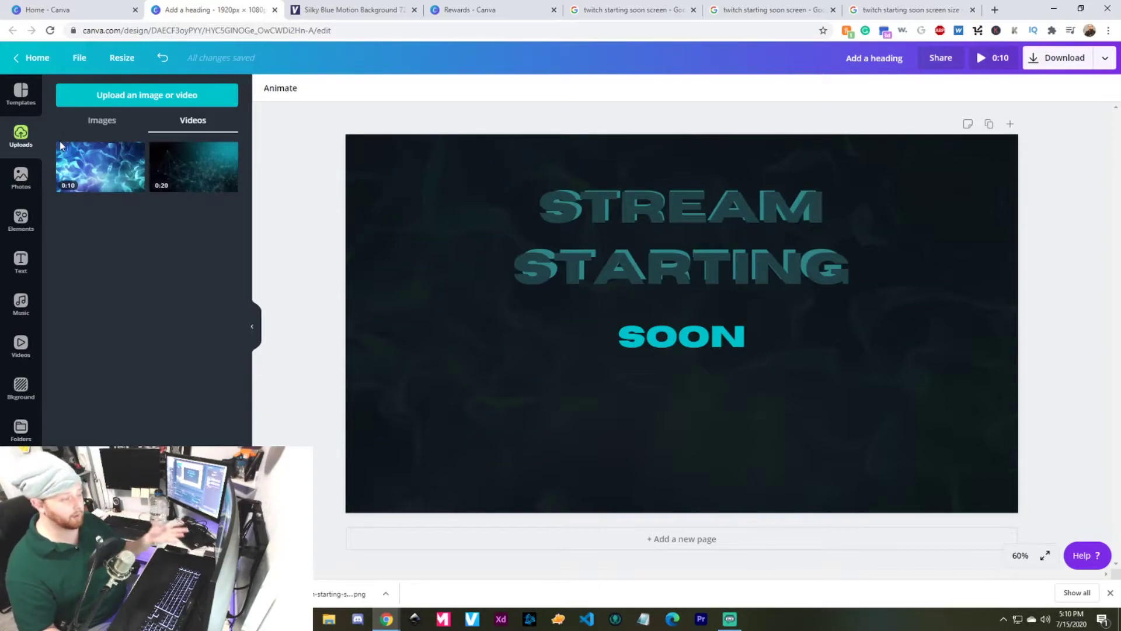
# - Add the uploaded cartoon character with crossed arms and headphones, enlarge it slightly and place it in the page's lower-right corner
pyautogui.click(102, 119)
pyautogui.moveTo(210, 176); pyautogui.dragTo(934, 393)
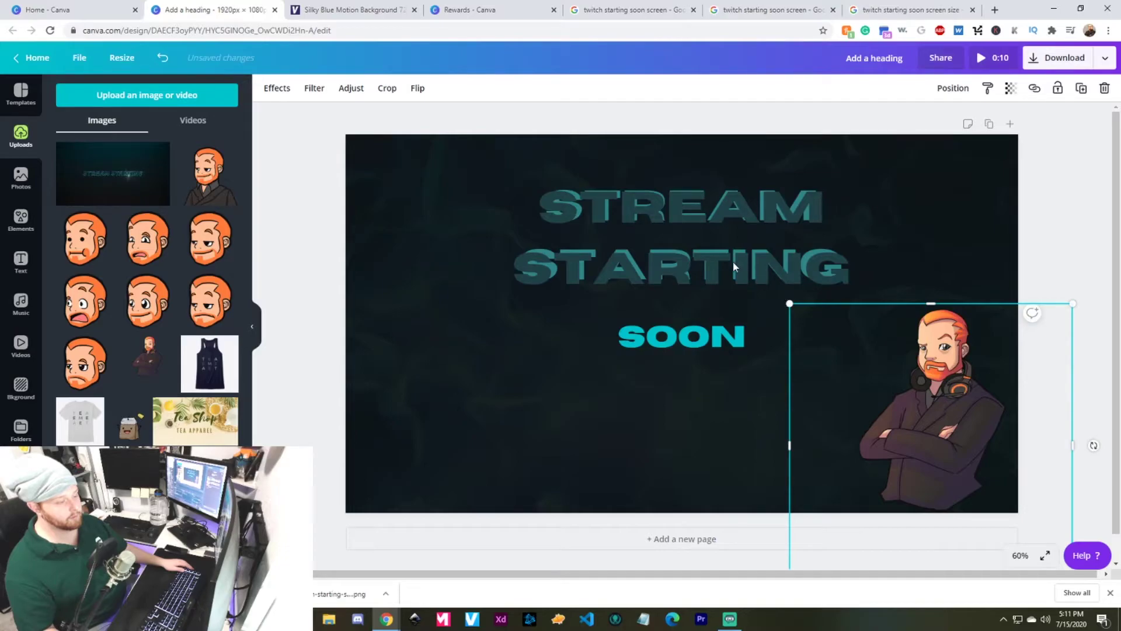
pyautogui.moveTo(735, 267); pyautogui.dragTo(714, 227)
pyautogui.moveTo(946, 413); pyautogui.dragTo(925, 438)
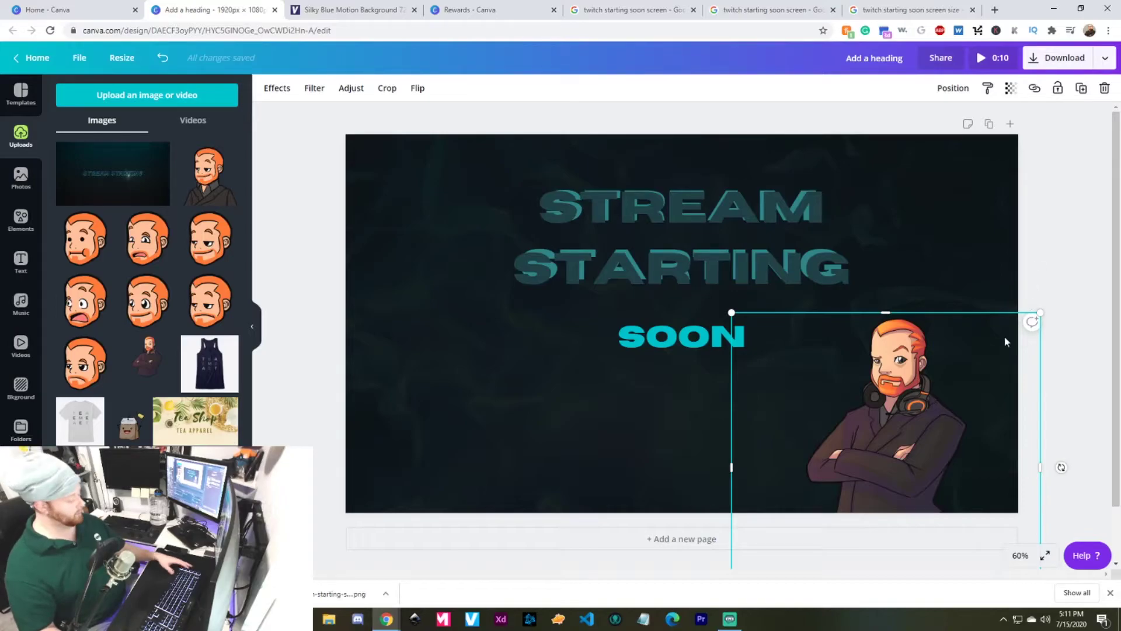
pyautogui.click(1031, 235)
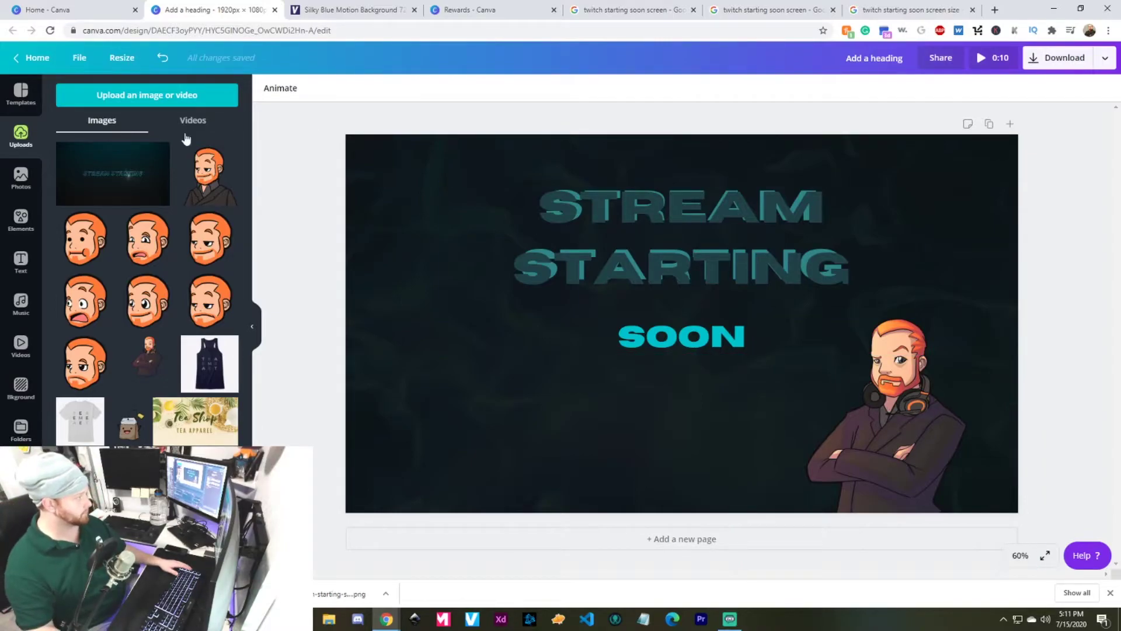
# - Add a slate-teal square over the cartoon character in the lower-right part of the page
pyautogui.click(28, 179)
pyautogui.click(23, 218)
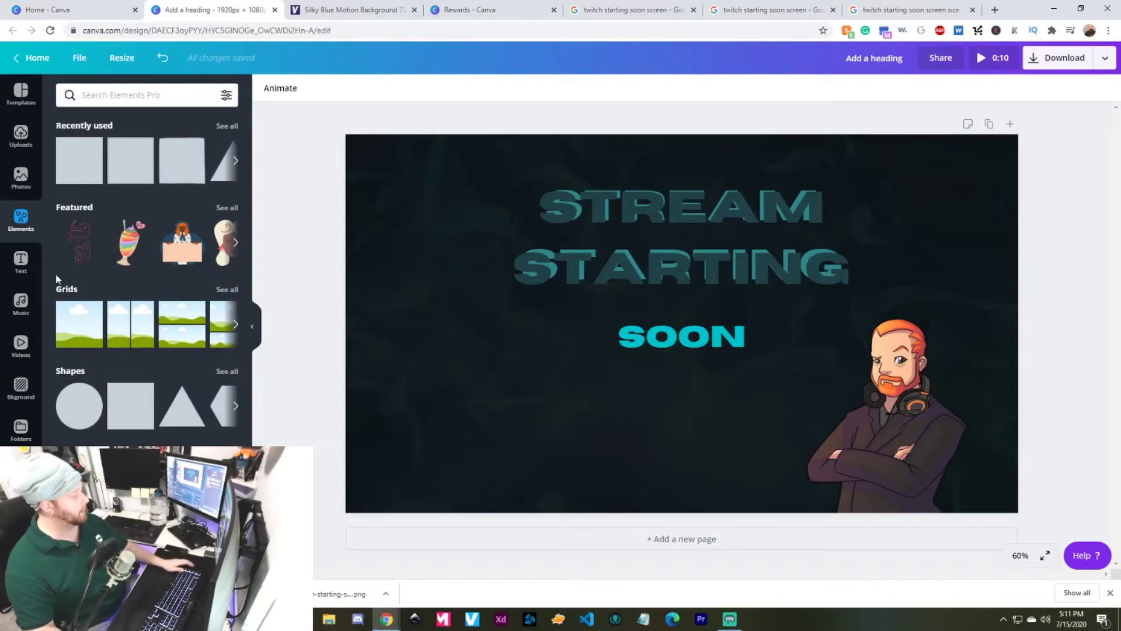
pyautogui.moveTo(130, 406); pyautogui.dragTo(867, 383)
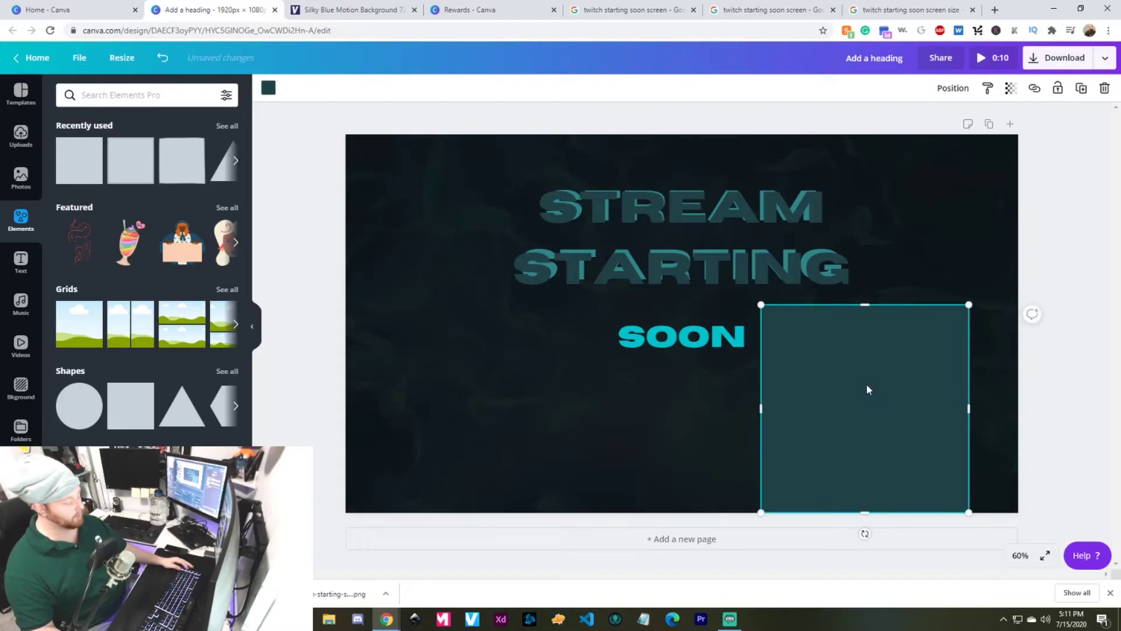
# - Move the slate-teal square off the cartoon character to the page's lower-left area and nudge it slightly to the right
pyautogui.press('alt')
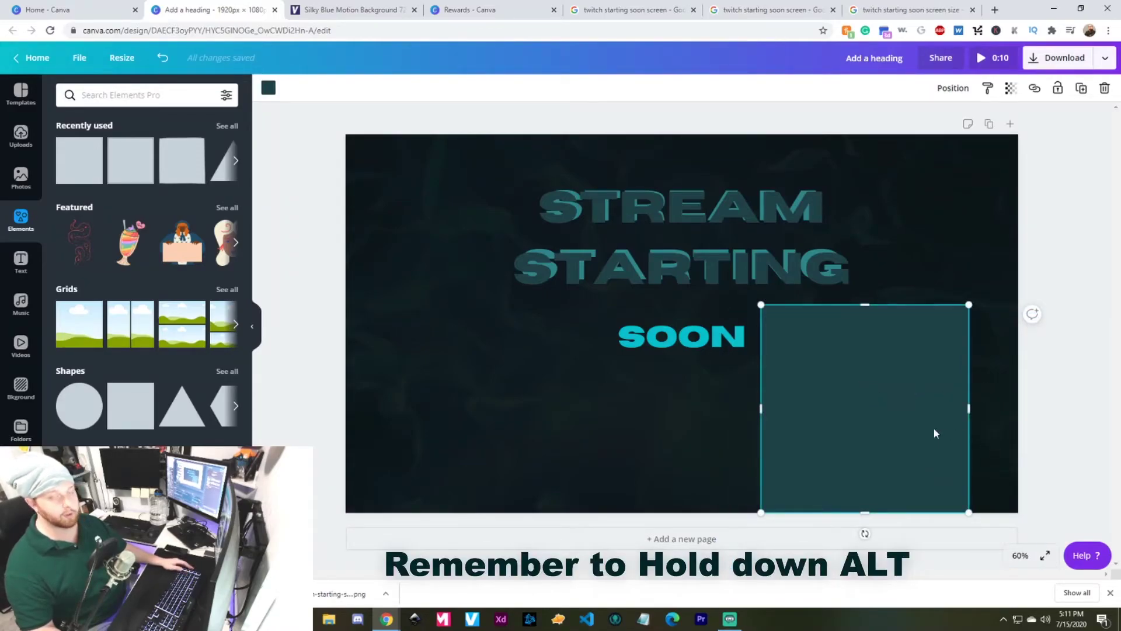
pyautogui.moveTo(791, 401); pyautogui.dragTo(426, 396)
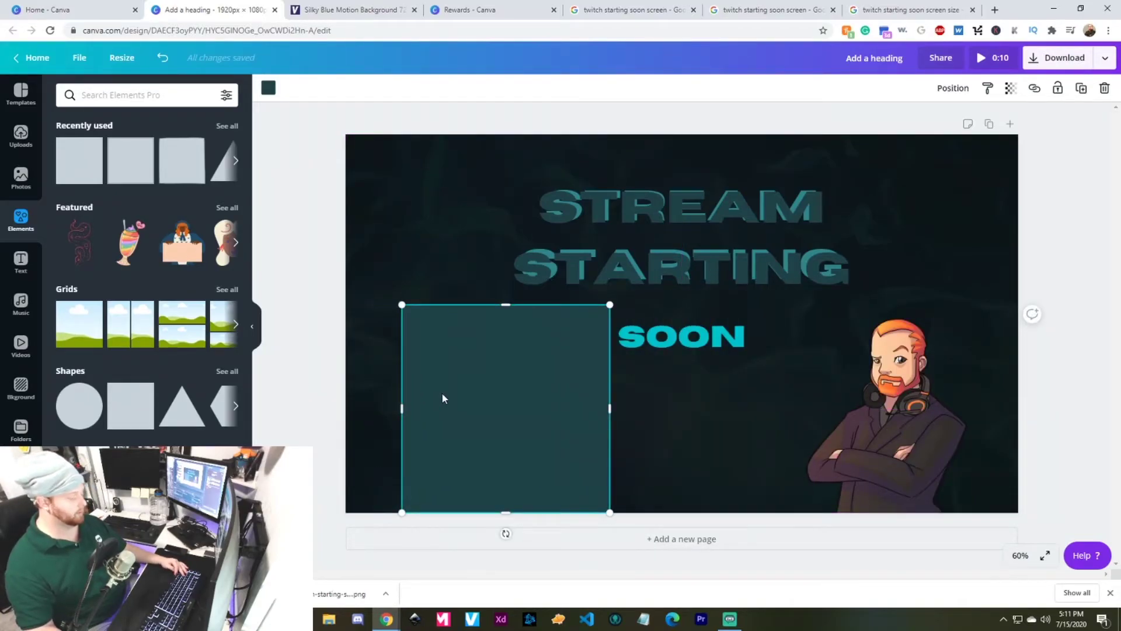
pyautogui.moveTo(442, 398); pyautogui.dragTo(378, 392)
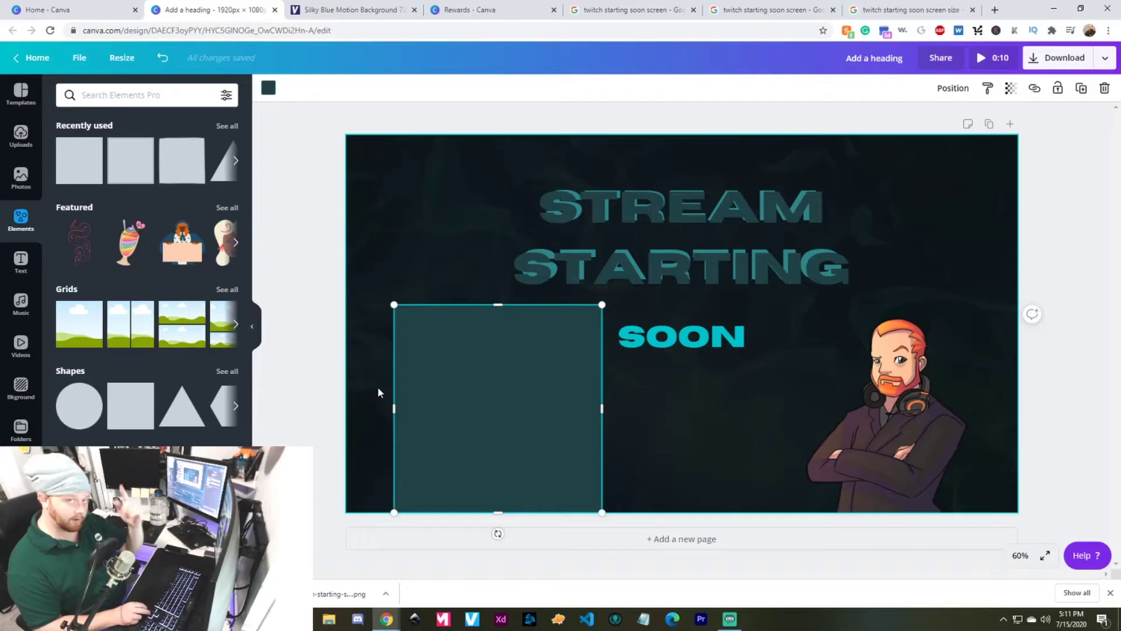
pyautogui.press('Right')
pyautogui.press('Right')
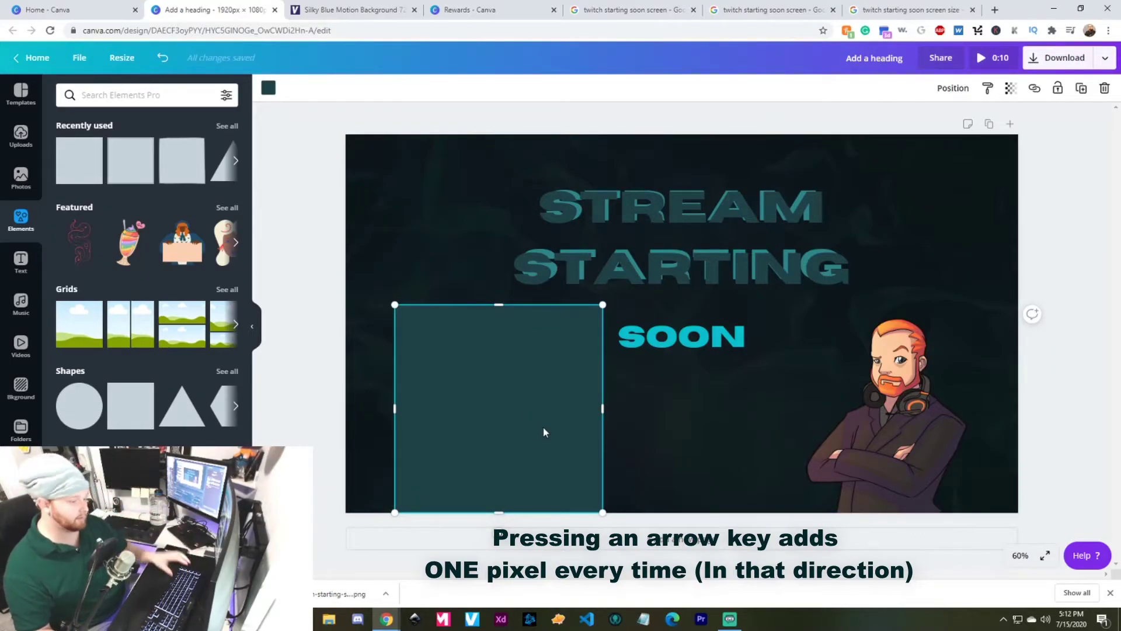
# - Delete the slate-teal square from the page
pyautogui.click(908, 423)
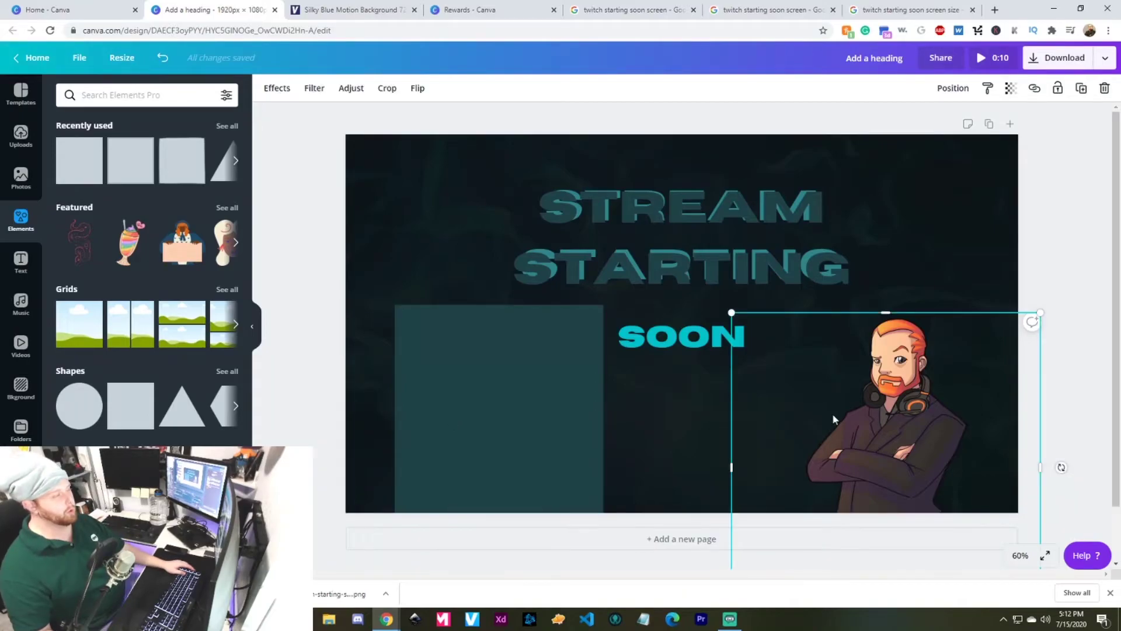
pyautogui.click(508, 363)
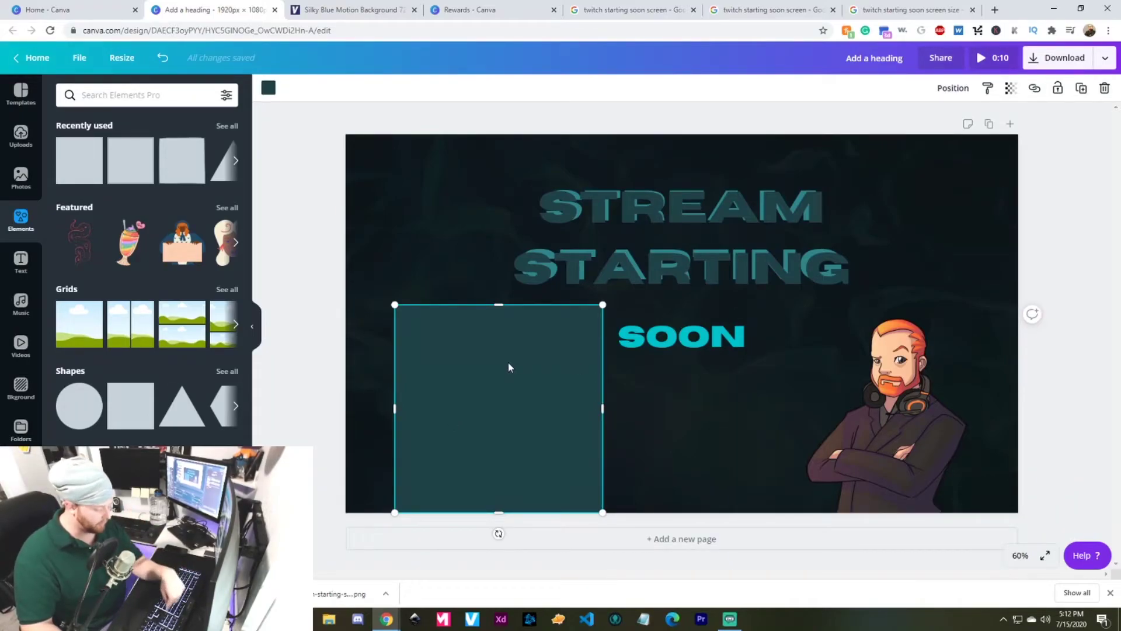
pyautogui.press('Delete')
# - Apply the Mono duotone effect to the cartoon character
pyautogui.click(934, 392)
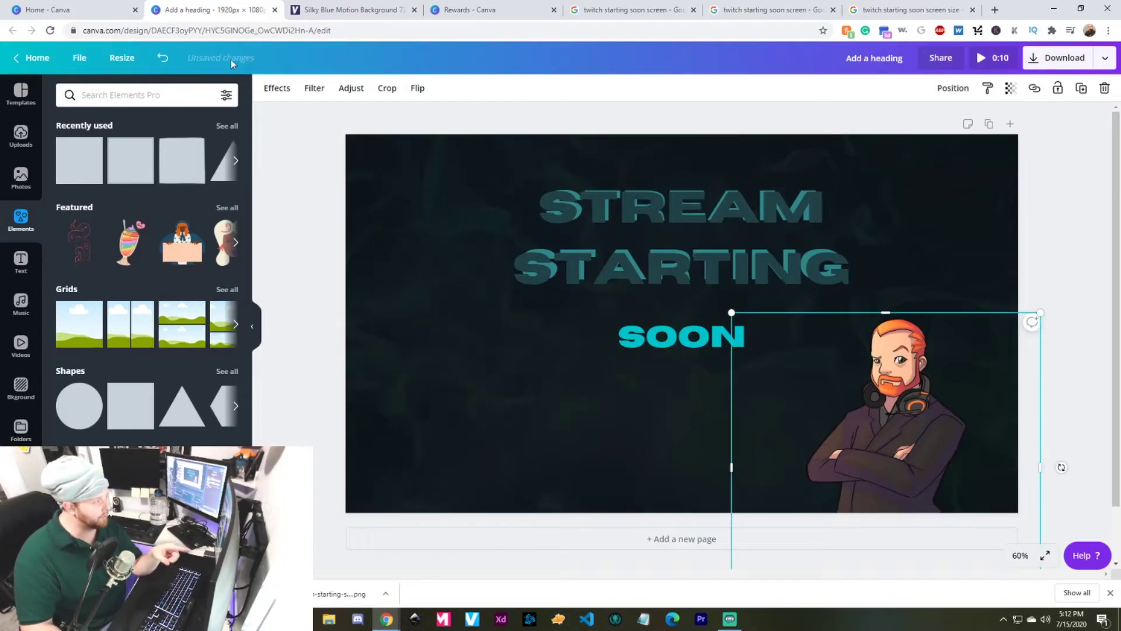
pyautogui.click(276, 88)
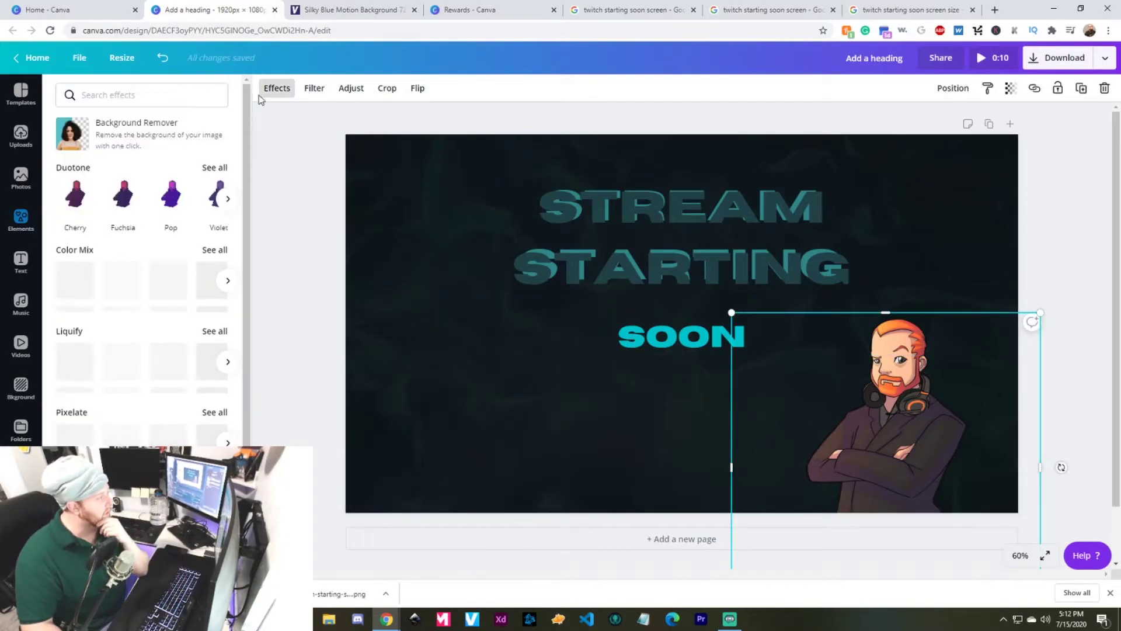
pyautogui.click(228, 198)
pyautogui.click(170, 197)
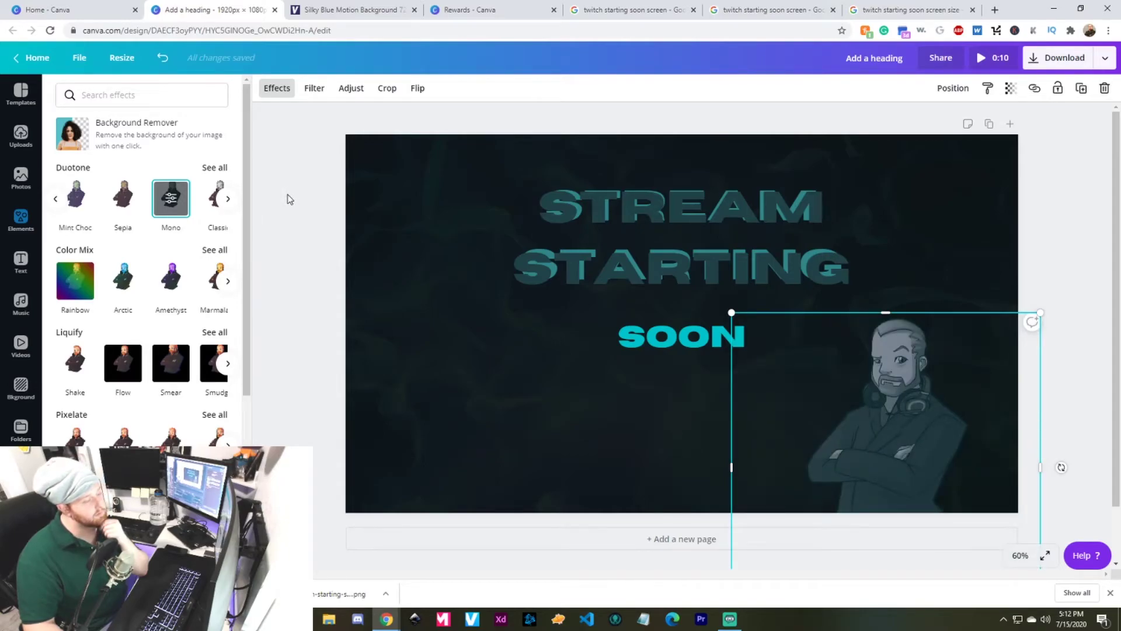
# - Set both the highlights and shadows of the character's duotone effect to black, #000000
pyautogui.click(170, 201)
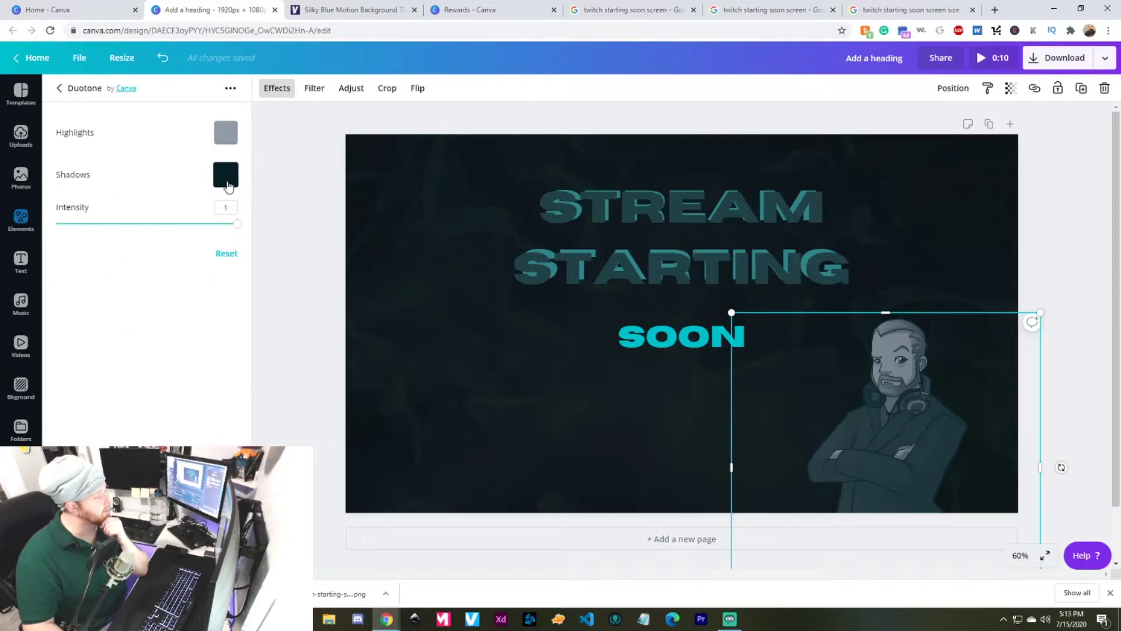
pyautogui.click(226, 140)
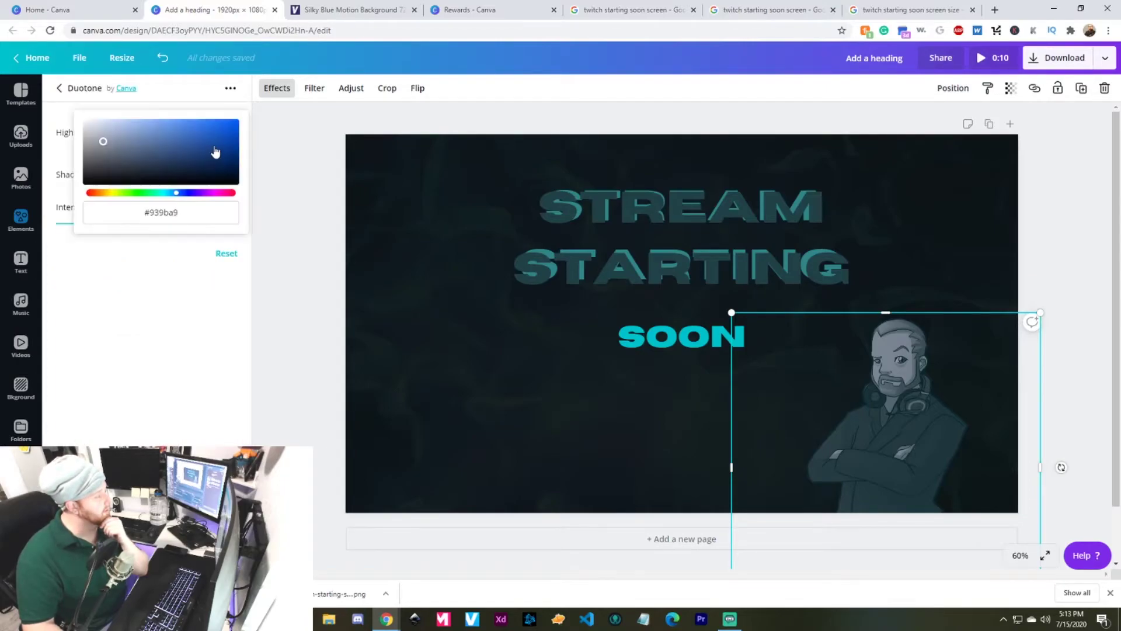
pyautogui.moveTo(115, 150); pyautogui.dragTo(87, 182)
pyautogui.click(115, 298)
pyautogui.click(235, 175)
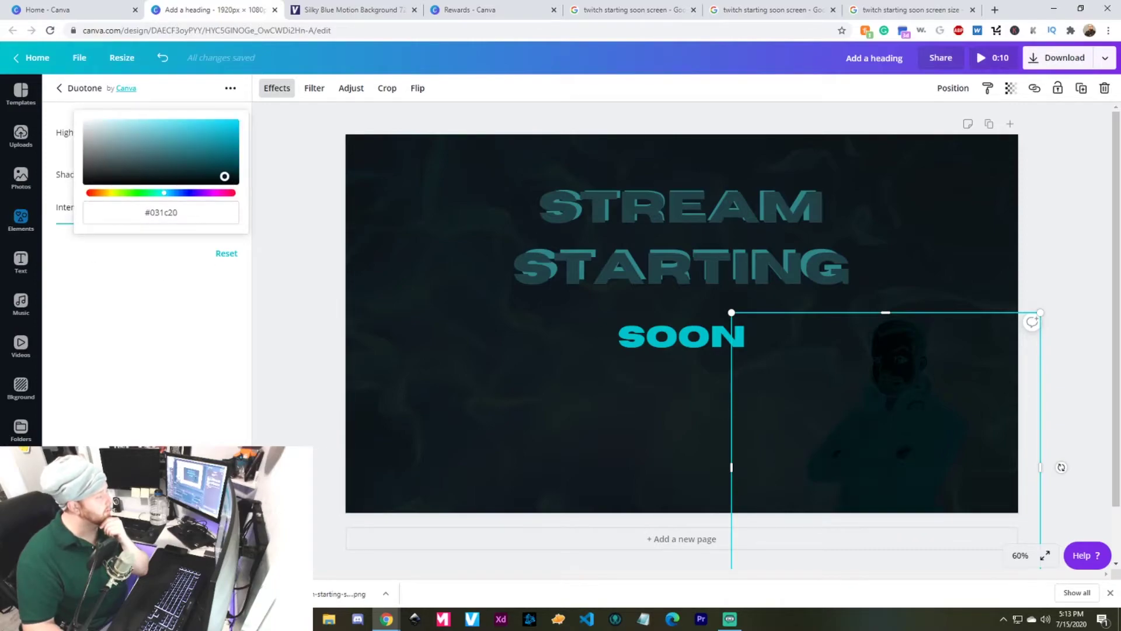
pyautogui.moveTo(224, 176); pyautogui.dragTo(87, 182)
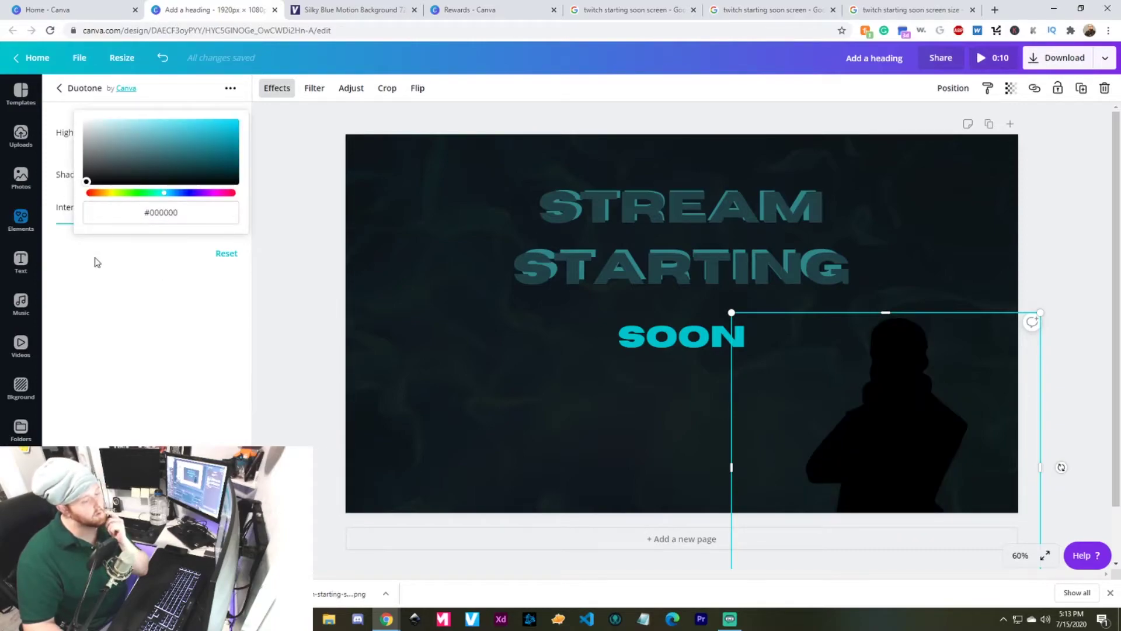
pyautogui.click(170, 296)
pyautogui.moveTo(231, 229); pyautogui.dragTo(286, 234)
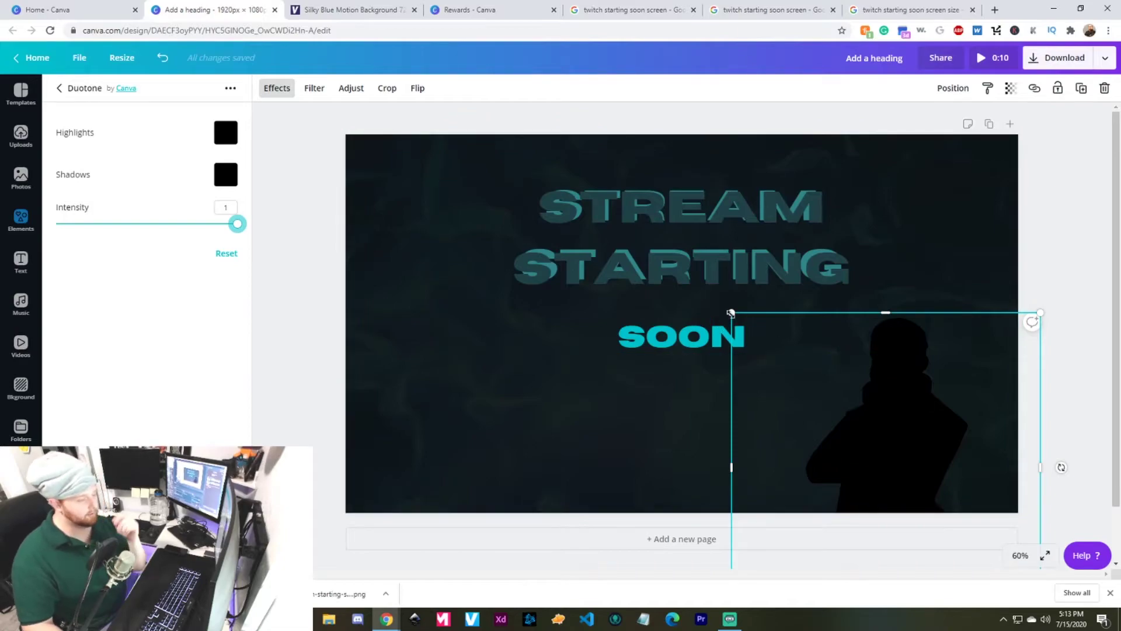
# - Enlarge the black character silhouette slightly in the page's lower-right corner and send it backward behind the see-through near-black rectangle
pyautogui.moveTo(723, 299); pyautogui.dragTo(682, 259)
pyautogui.moveTo(897, 379); pyautogui.dragTo(902, 411)
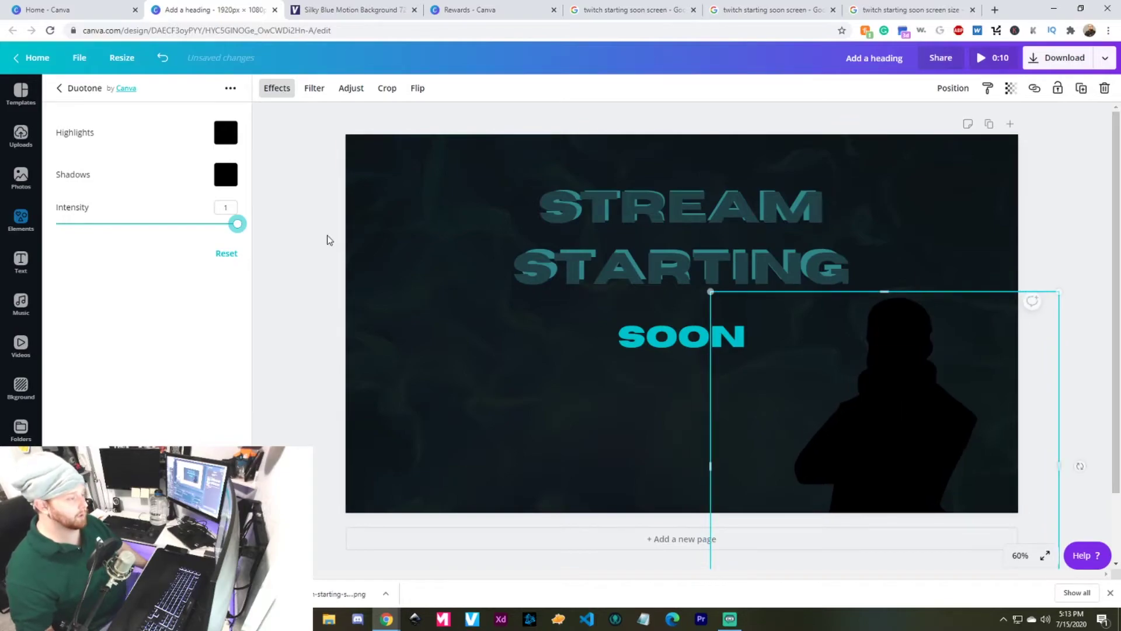
pyautogui.rightClick(913, 439)
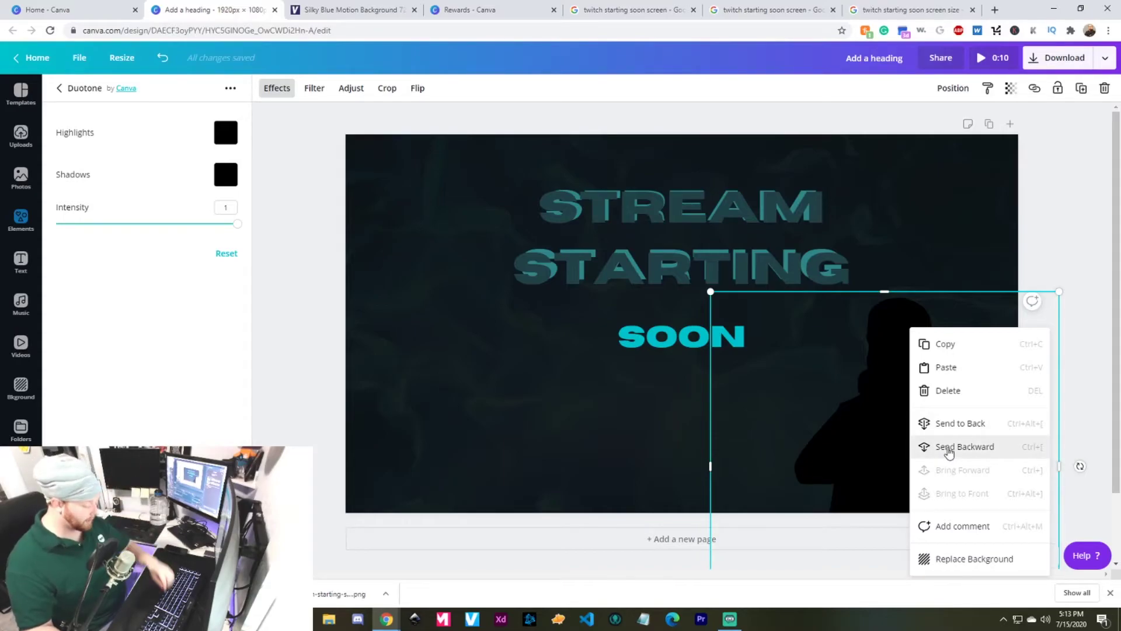
pyautogui.click(868, 450)
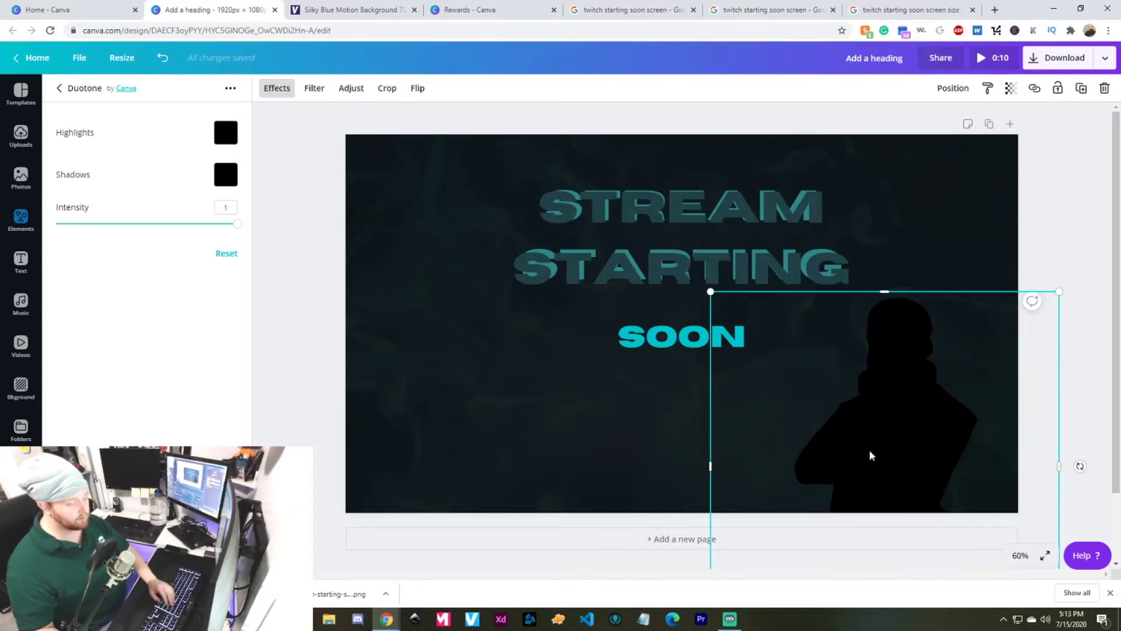
pyautogui.click(871, 455)
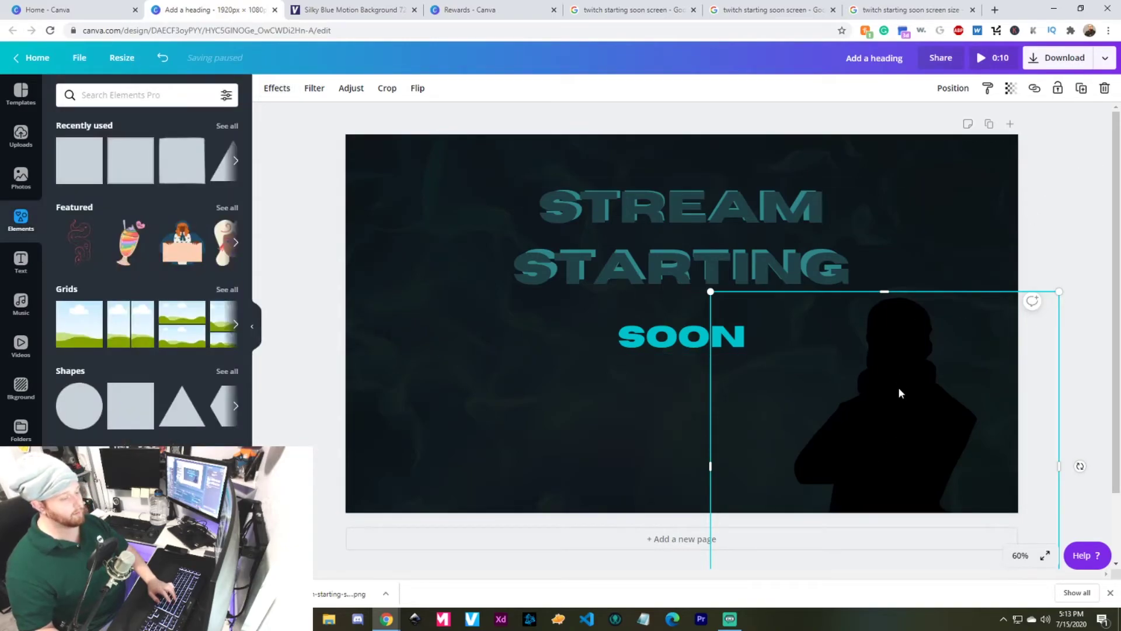
pyautogui.click(1070, 245)
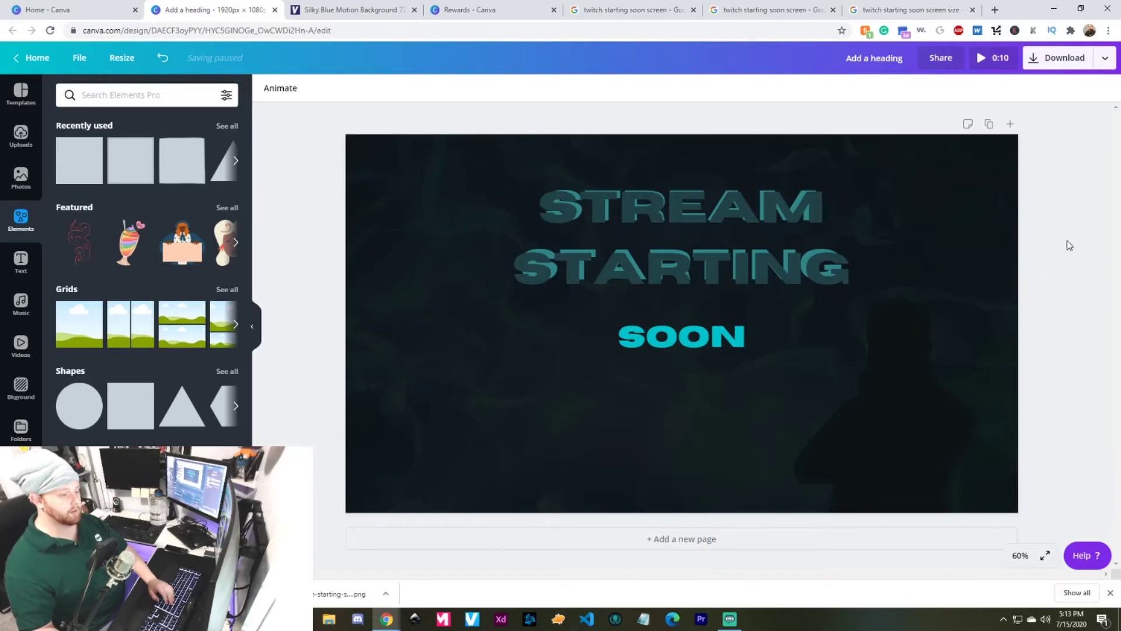
# - Preview the animated starting soon page
pyautogui.click(682, 337)
pyautogui.click(681, 336)
pyautogui.click(1055, 246)
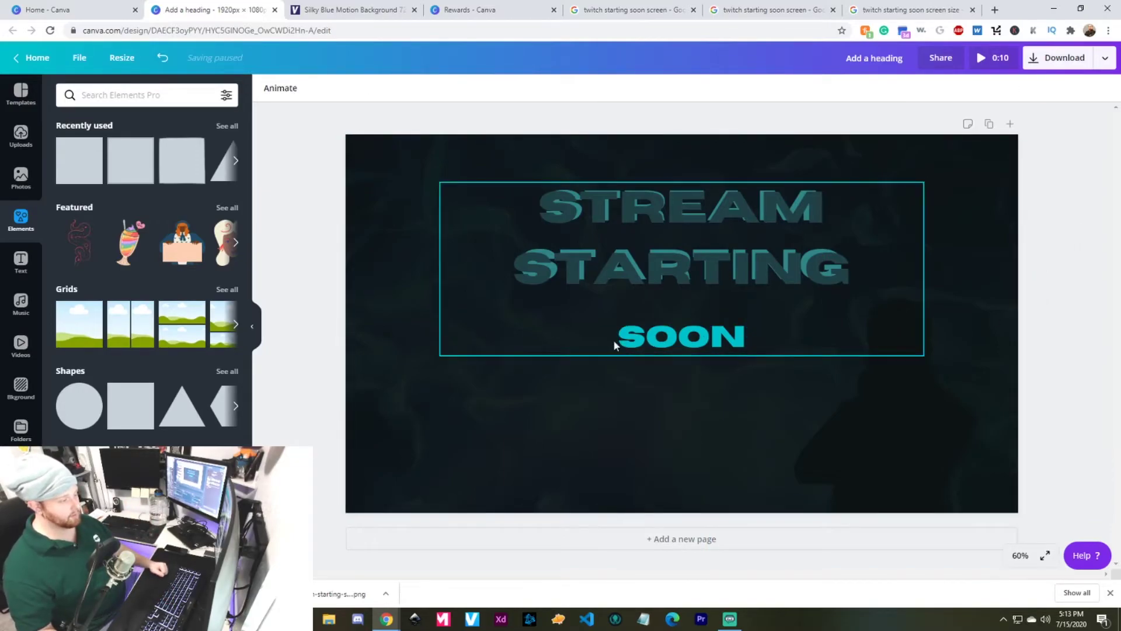
pyautogui.click(982, 61)
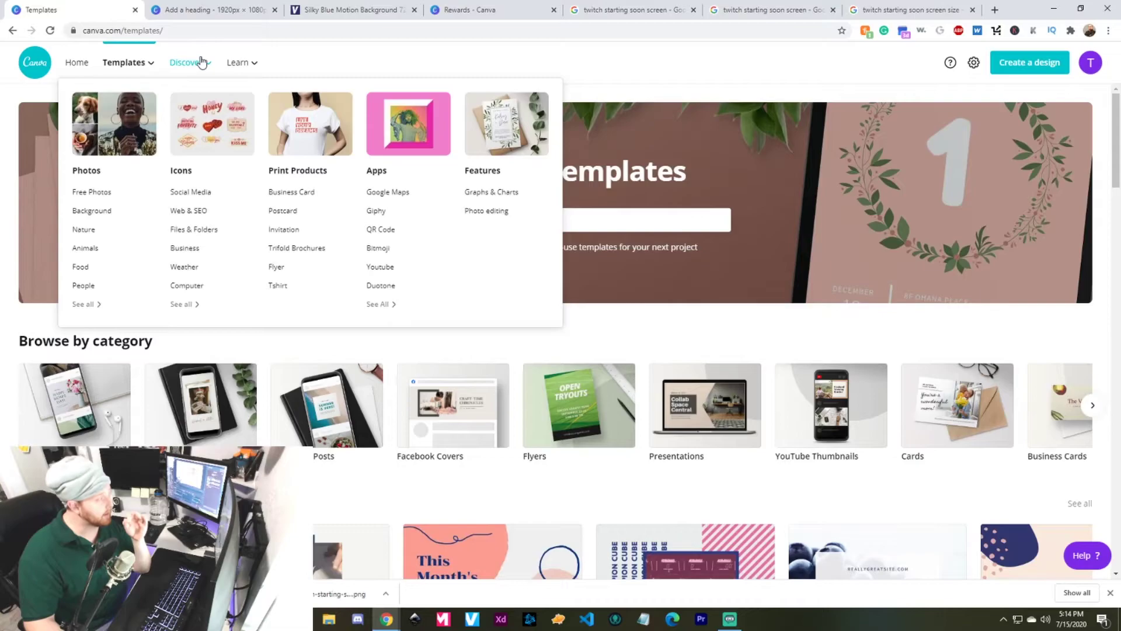
# - Open the profile banner from all designs and copy its row of social media icons and handles
pyautogui.click(77, 62)
pyautogui.click(45, 143)
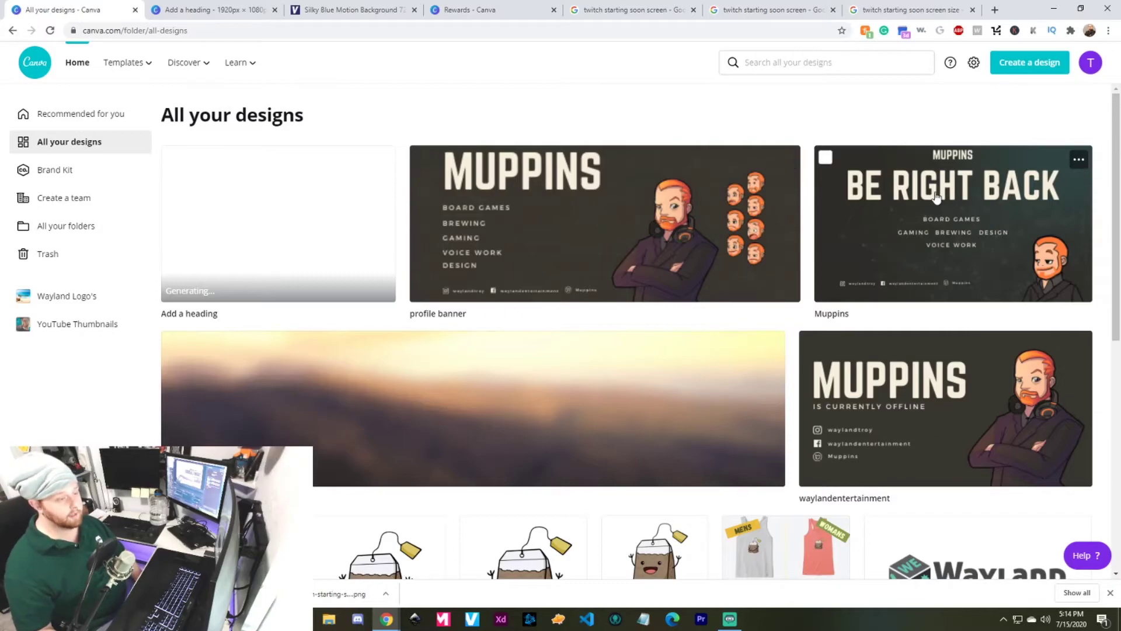
pyautogui.click(548, 241)
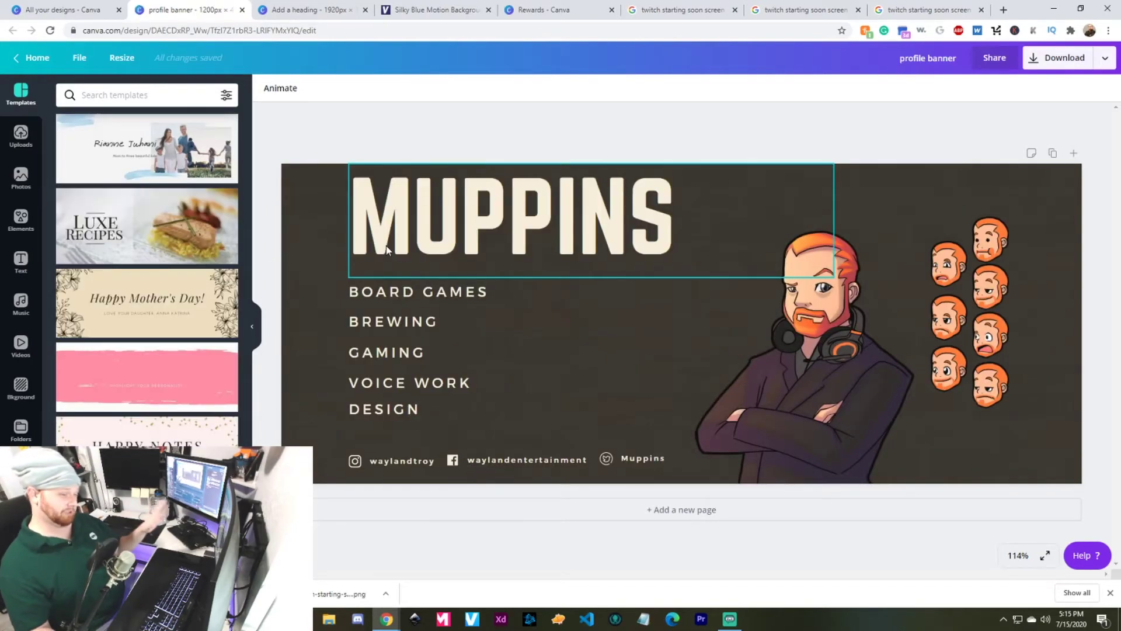
pyautogui.click(681, 472)
pyautogui.click(681, 471)
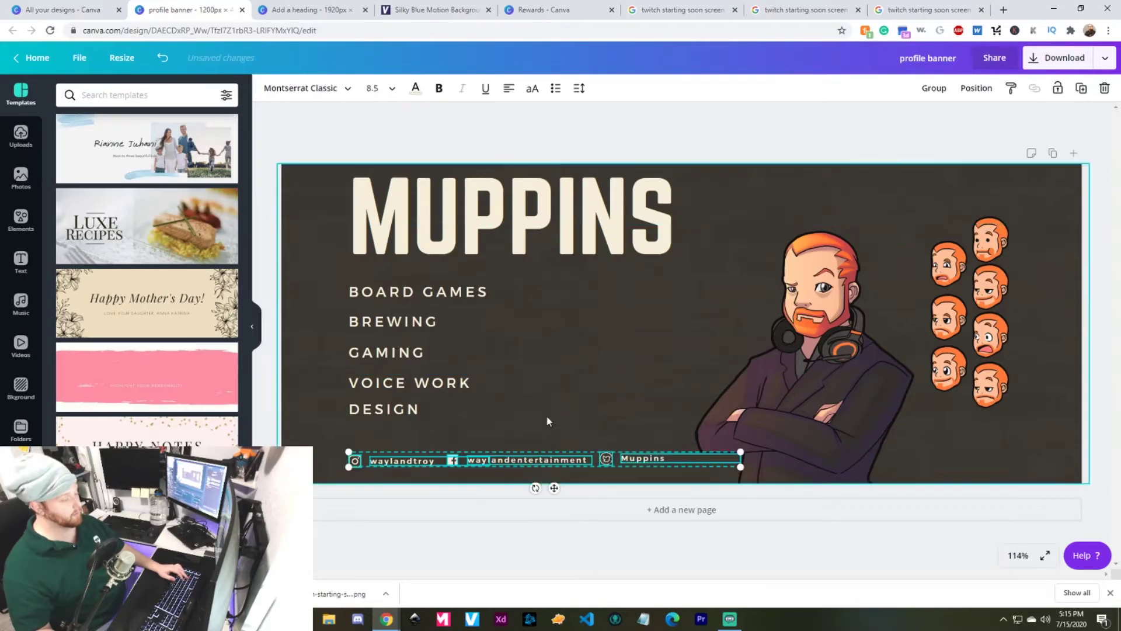
pyautogui.hotkey('ctrl', 'c')
# - Paste the social media row into the starting soon design and enlarge it to a text size of 20.7
pyautogui.click(309, 10)
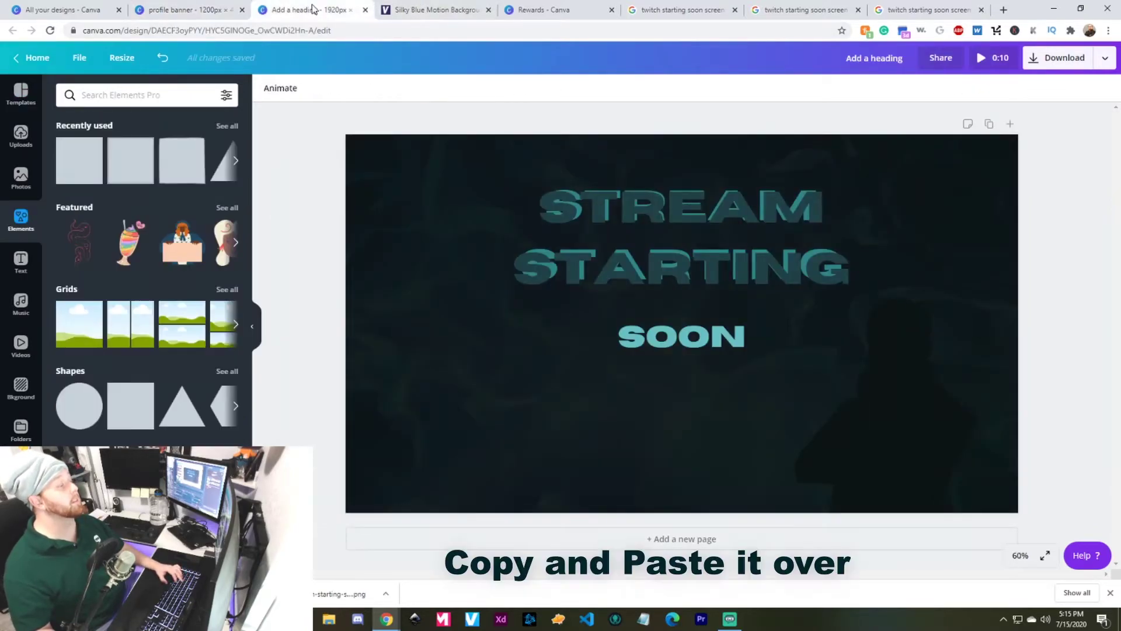
pyautogui.click(484, 479)
pyautogui.hotkey('ctrl', 'v')
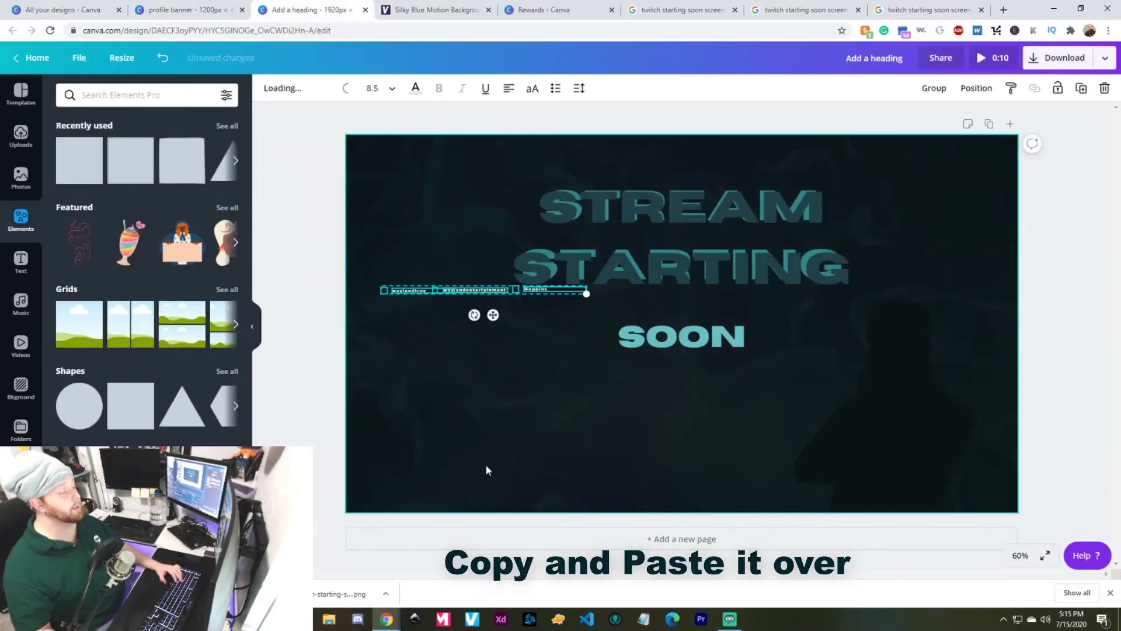
pyautogui.moveTo(589, 299); pyautogui.dragTo(873, 456)
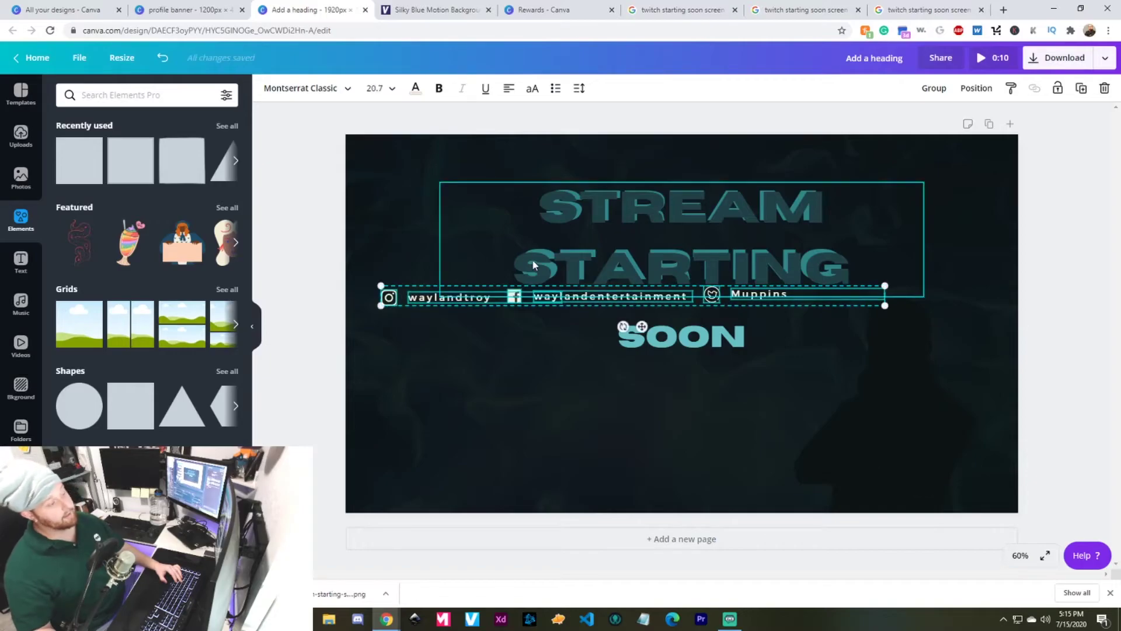
# - Group the social media row and align it to the page's horizontal center and bottom
pyautogui.click(935, 88)
pyautogui.click(957, 90)
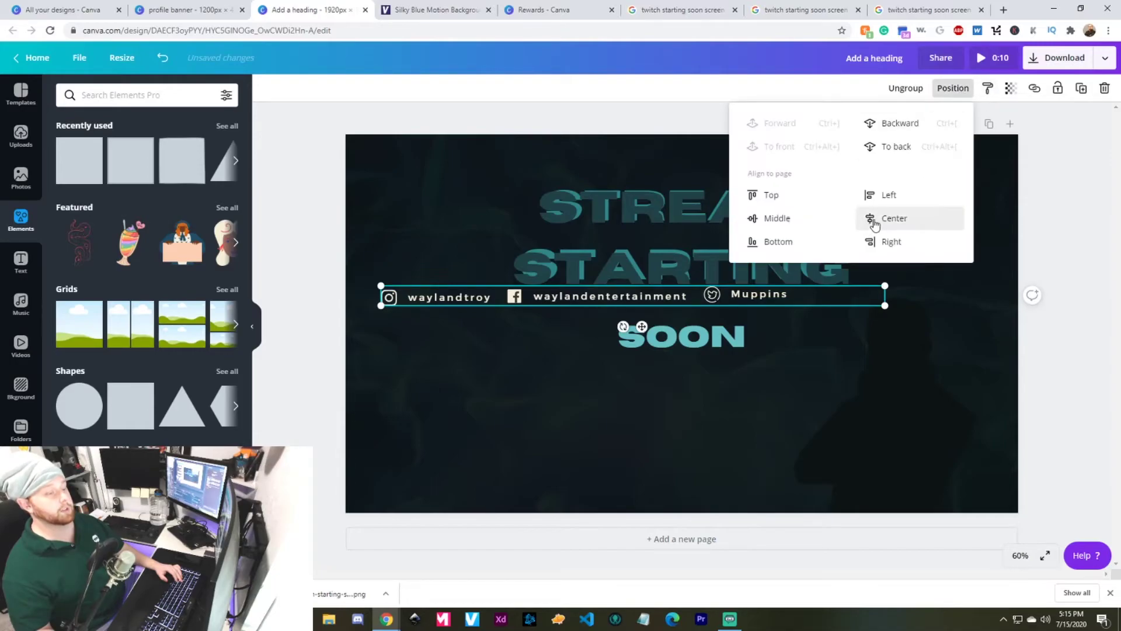
pyautogui.click(778, 241)
pyautogui.click(466, 425)
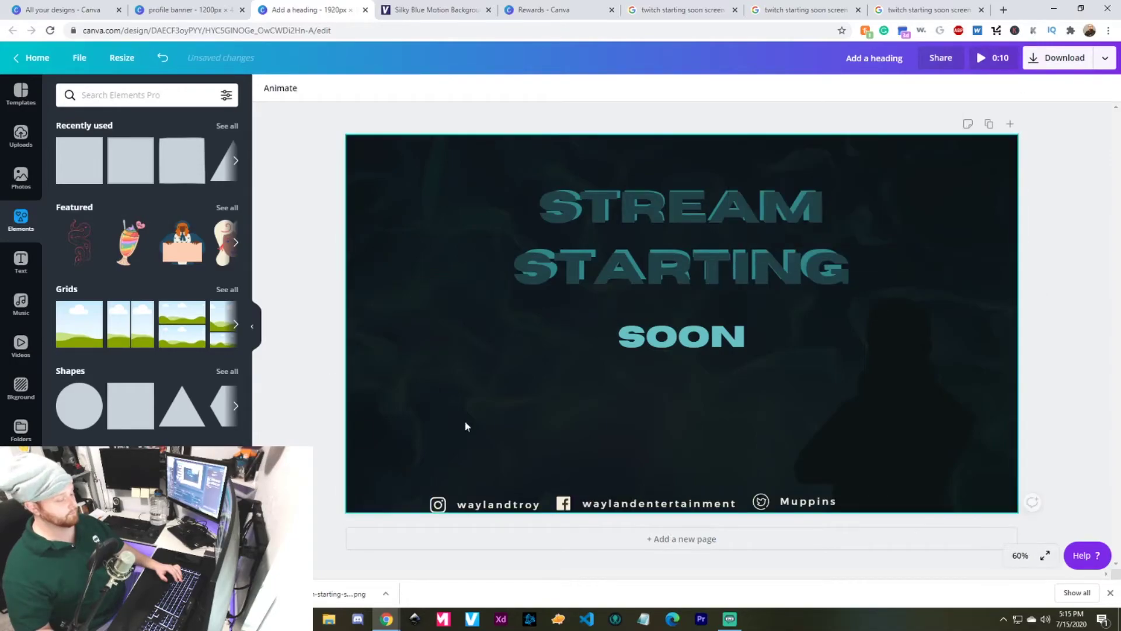
# - Ungroup the social media row and narrow the last handle's text box to fit its text
pyautogui.click(894, 510)
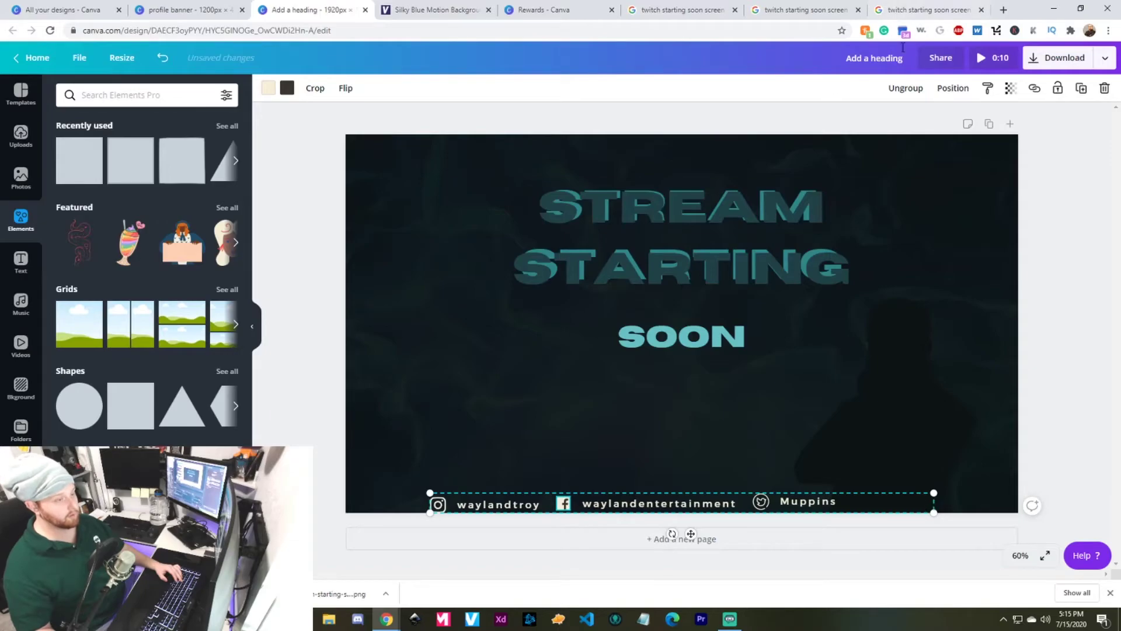
pyautogui.click(906, 89)
pyautogui.click(710, 480)
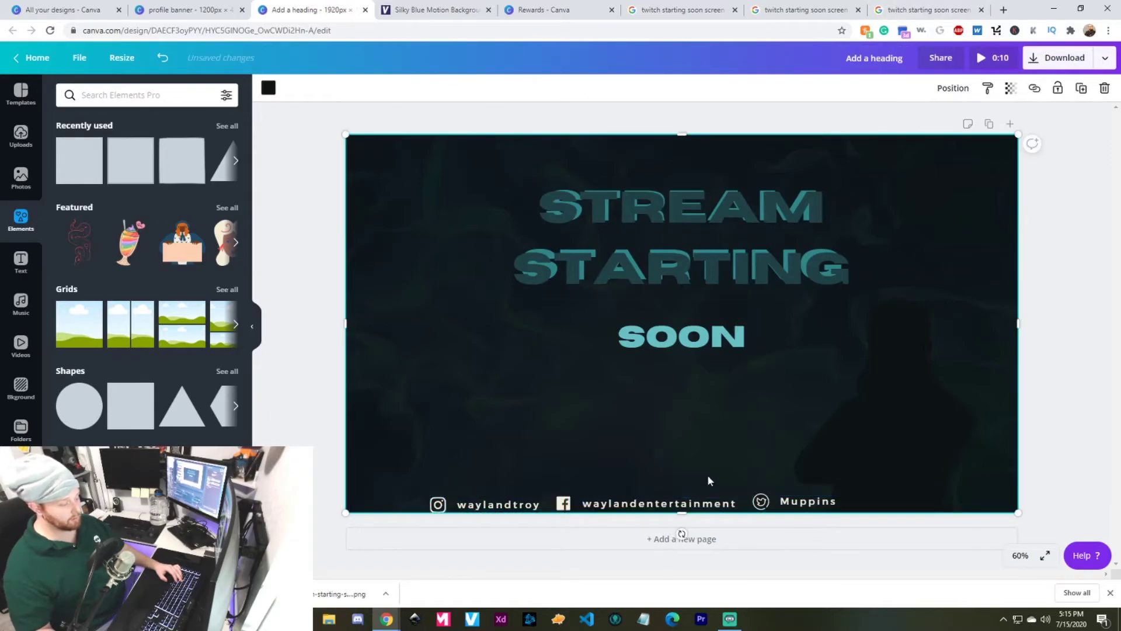
pyautogui.click(821, 506)
pyautogui.moveTo(934, 500); pyautogui.dragTo(841, 495)
# - Lock the page-wide near-black rectangle so the social media icons and handles can be selected separately
pyautogui.click(438, 504)
pyautogui.keyDown('shift'); pyautogui.click(572, 506); pyautogui.keyUp('shift')
pyautogui.click(565, 504)
pyautogui.click(452, 482)
pyautogui.click(1058, 88)
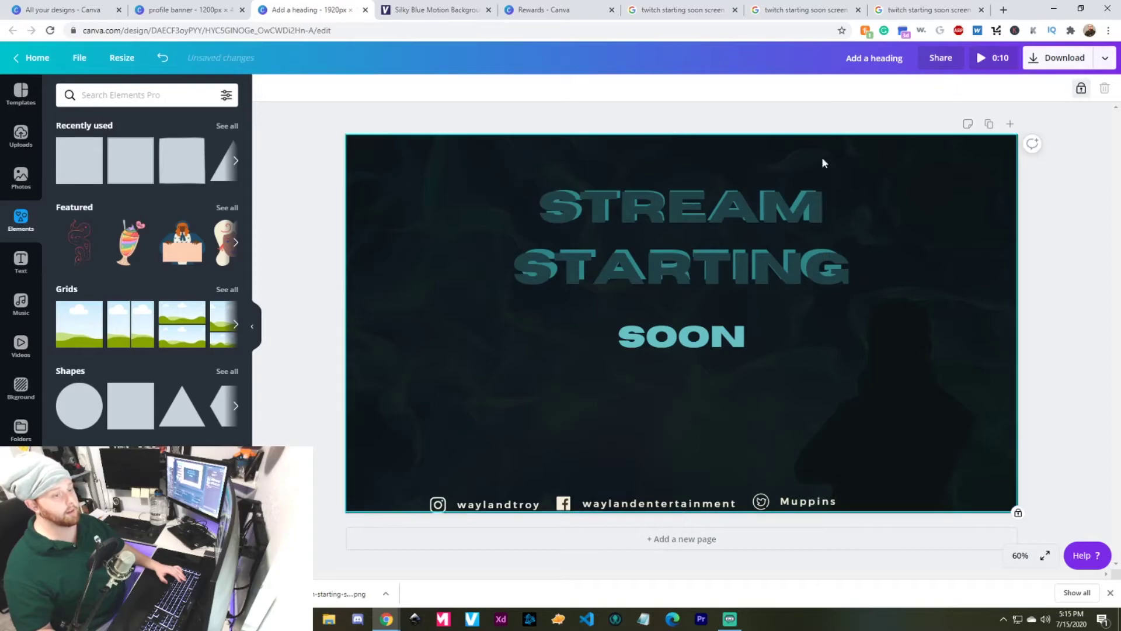
# - Select all the social icons and handles, regroup them and center the row just above the page's bottom edge
pyautogui.moveTo(429, 291); pyautogui.dragTo(1059, 567)
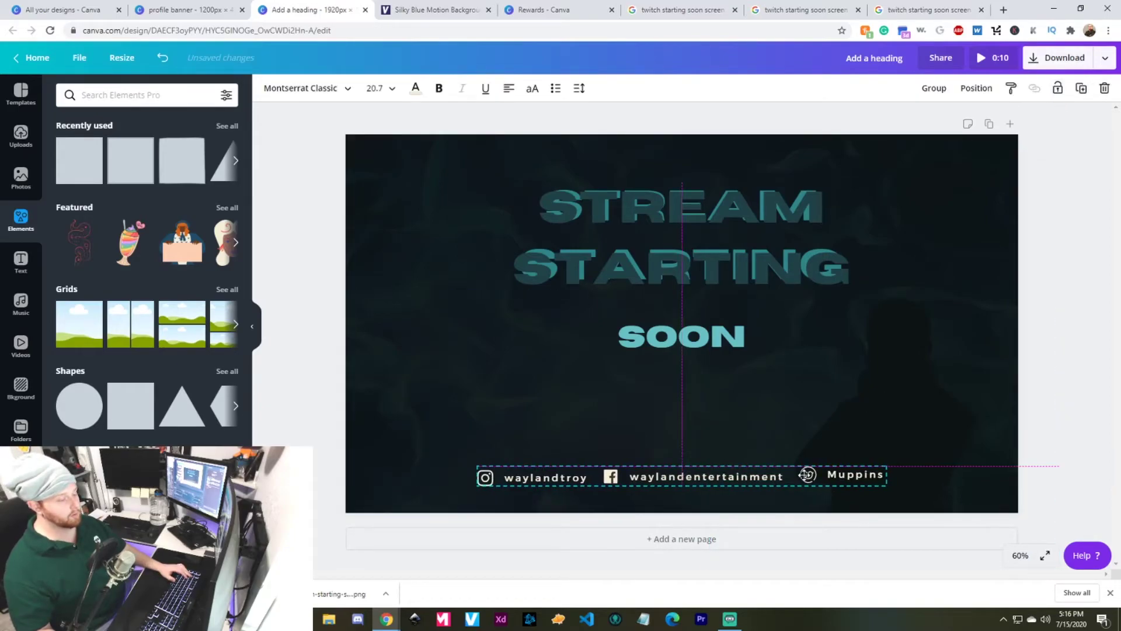
pyautogui.click(682, 475)
pyautogui.click(955, 90)
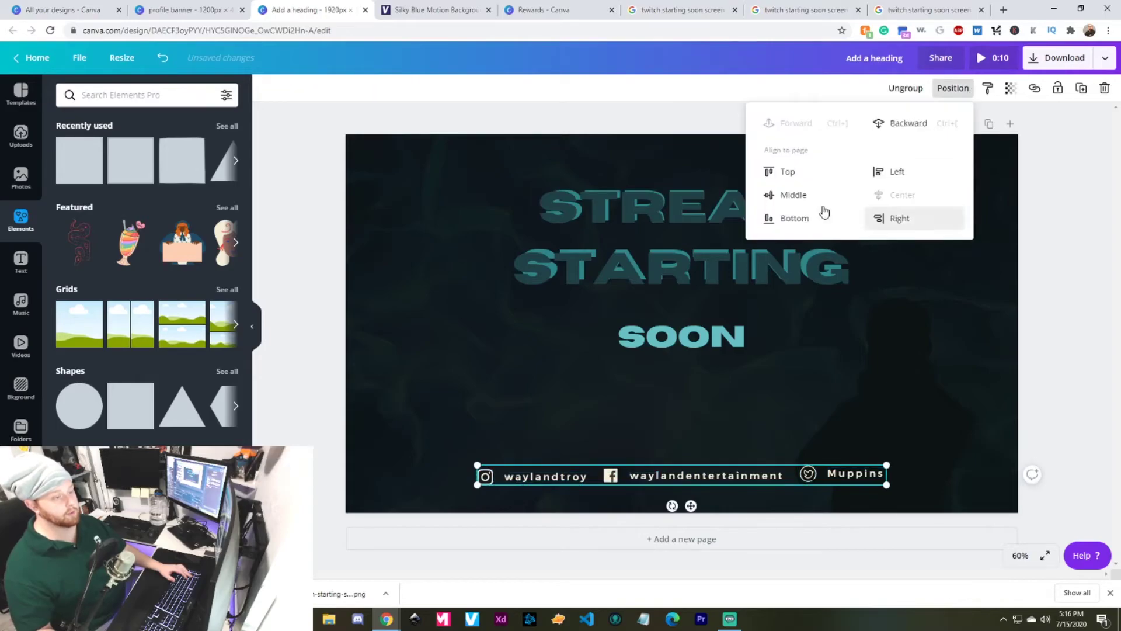
pyautogui.click(1028, 372)
pyautogui.moveTo(652, 473); pyautogui.dragTo(660, 488)
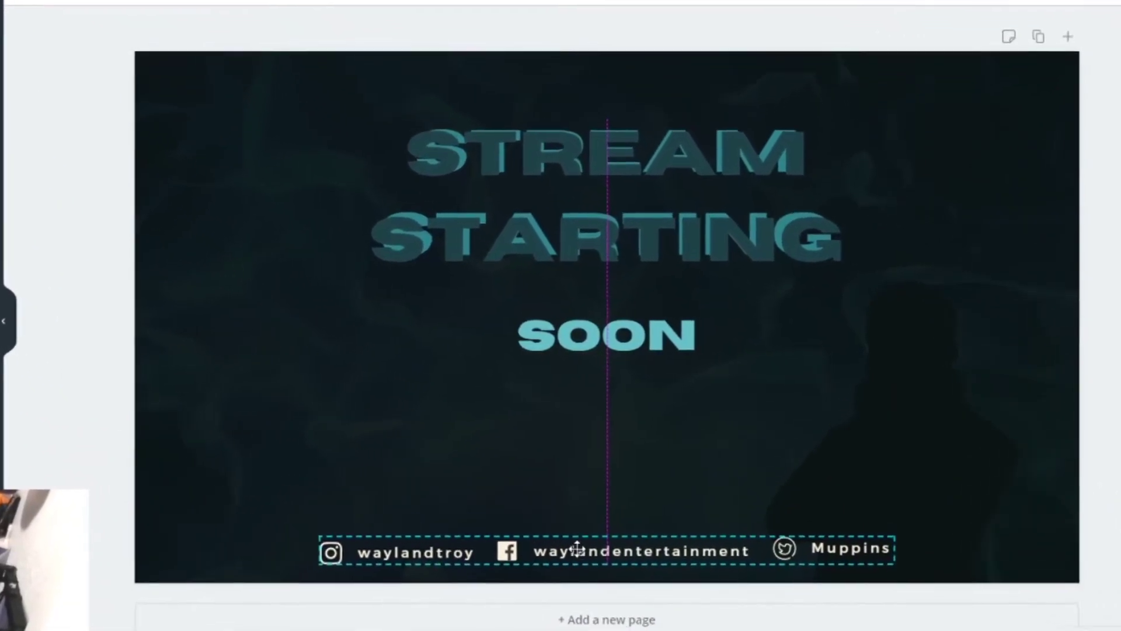
# - Adjust the grouped social media row so it sits centered close to the page's bottom edge, and preview the animation
pyautogui.moveTo(577, 549); pyautogui.dragTo(577, 549)
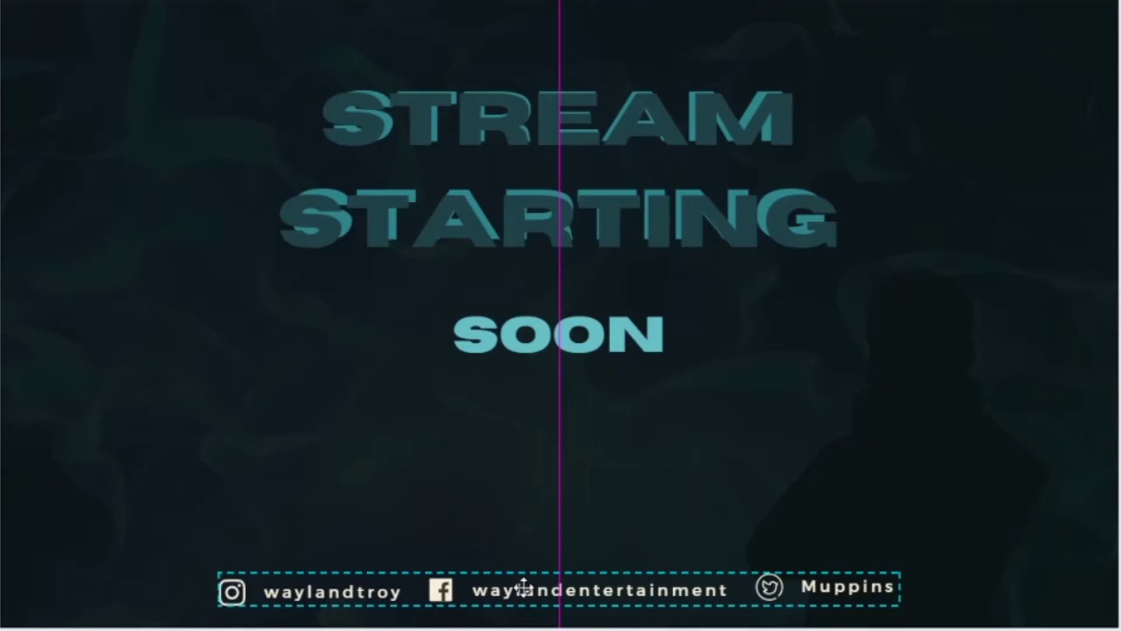
pyautogui.moveTo(525, 587); pyautogui.dragTo(525, 587)
pyautogui.click(283, 157)
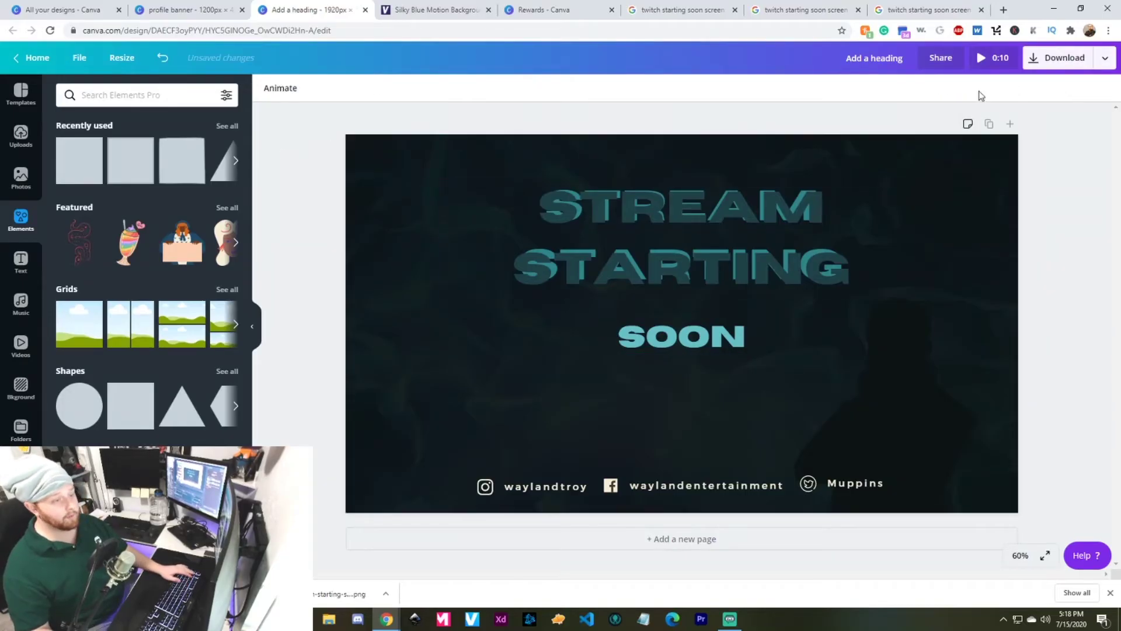
pyautogui.click(981, 59)
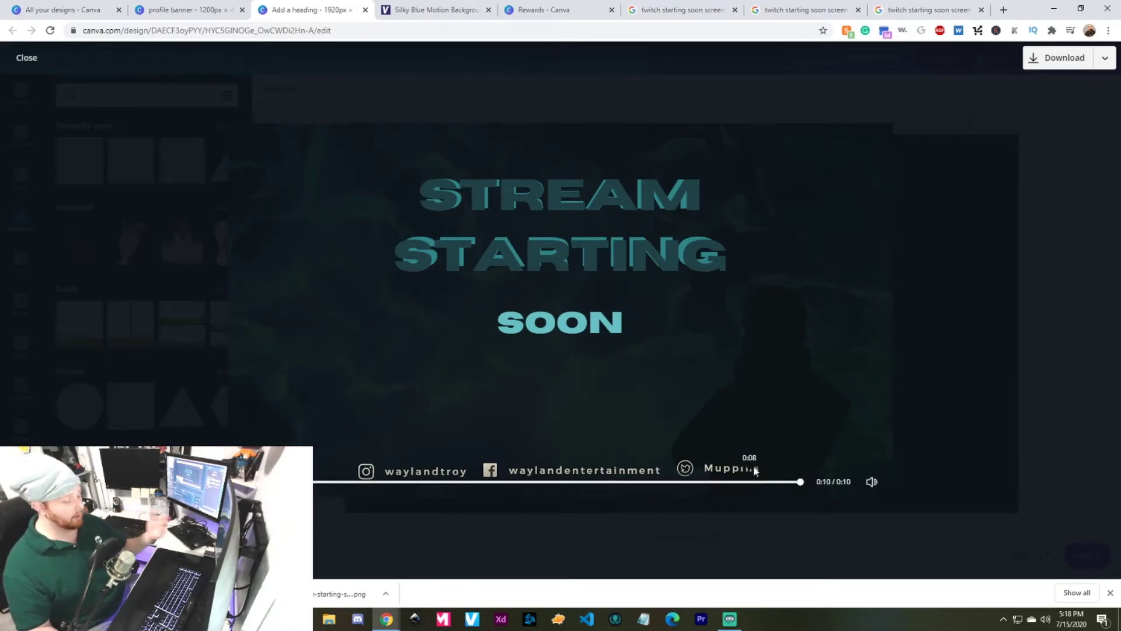
pyautogui.press('Escape')
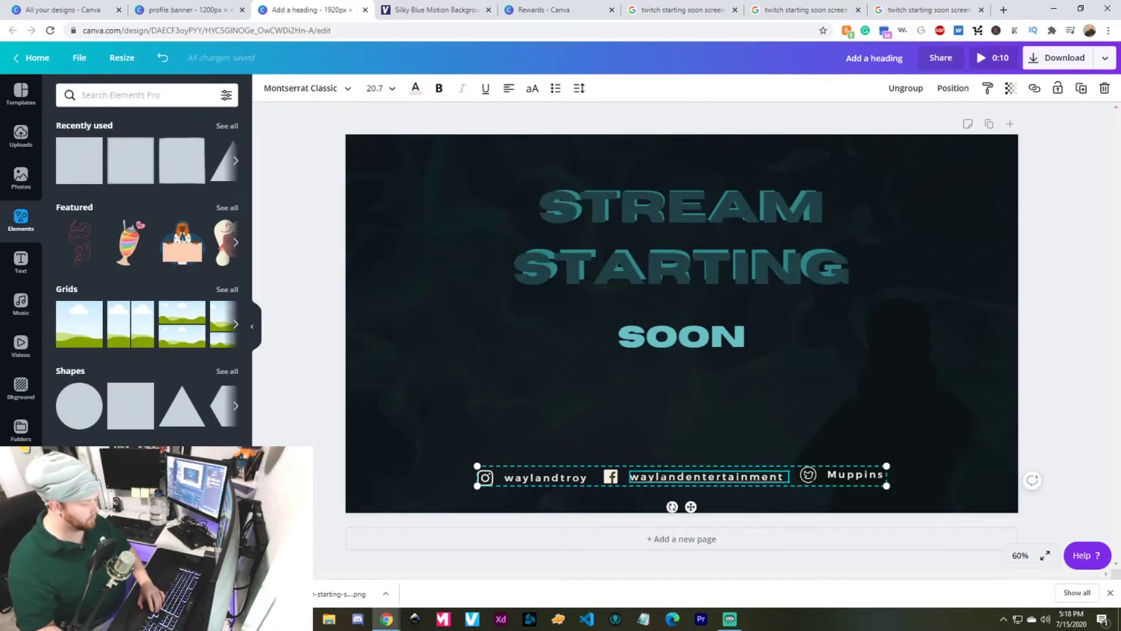
# - Raise the grouped social media row slightly from the page's bottom edge, keeping it horizontally centered
pyautogui.moveTo(620, 482)
pyautogui.mouseDown()
pyautogui.moveTo(623, 496)
pyautogui.moveTo(621, 481)
pyautogui.mouseUp()
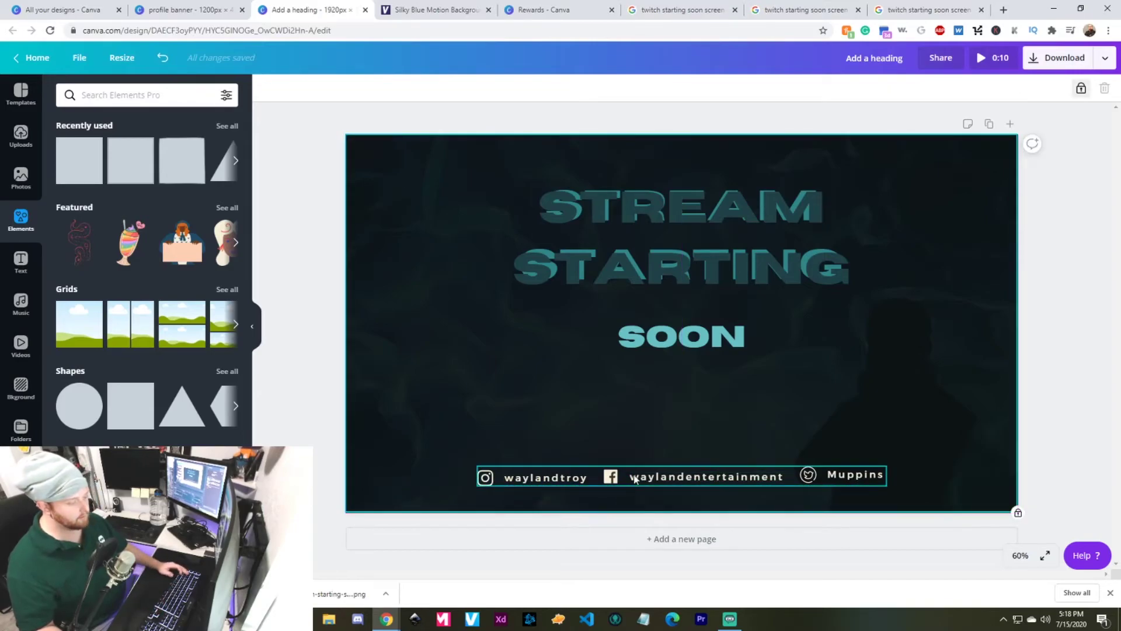
pyautogui.click(490, 478)
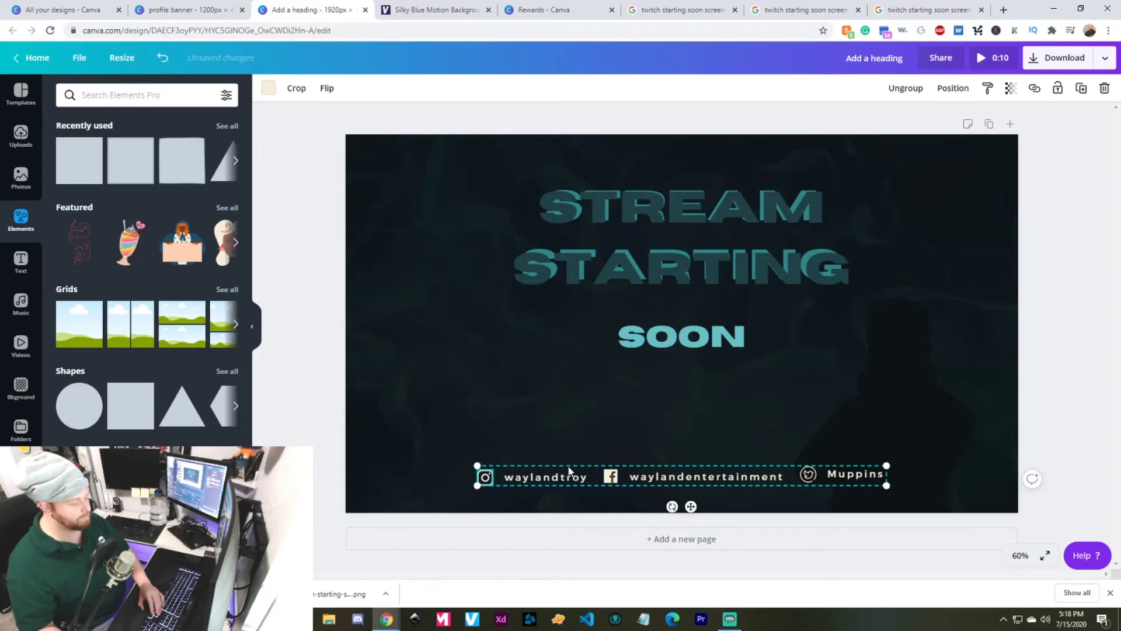
pyautogui.moveTo(587, 477); pyautogui.dragTo(602, 499)
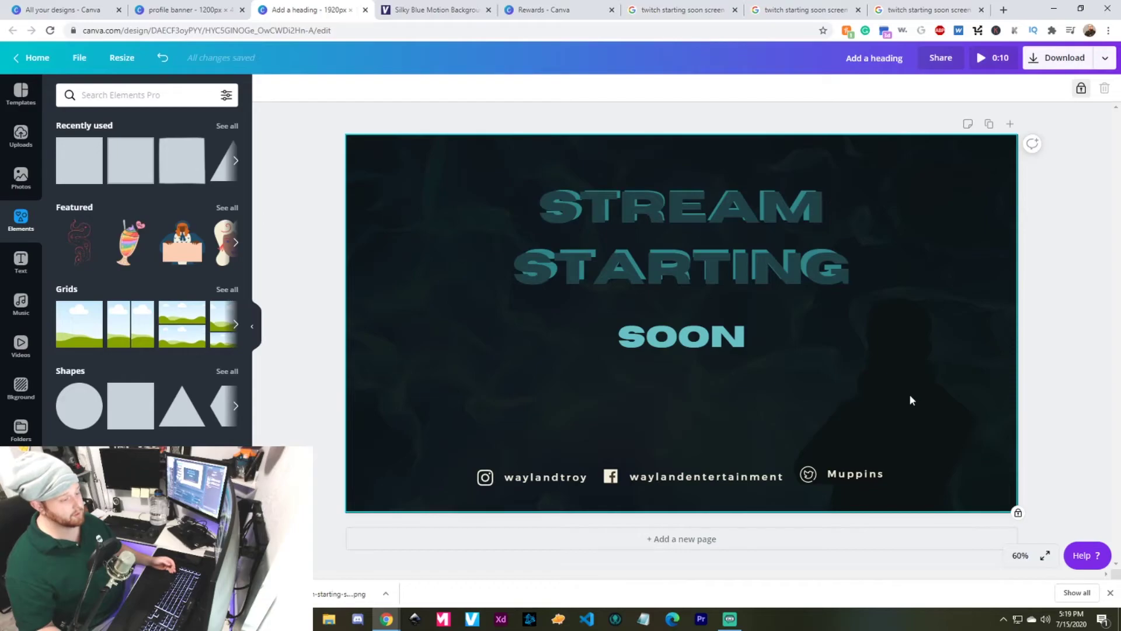
# - Group the STREAM STARTING heading with the SOON text
pyautogui.click(607, 220)
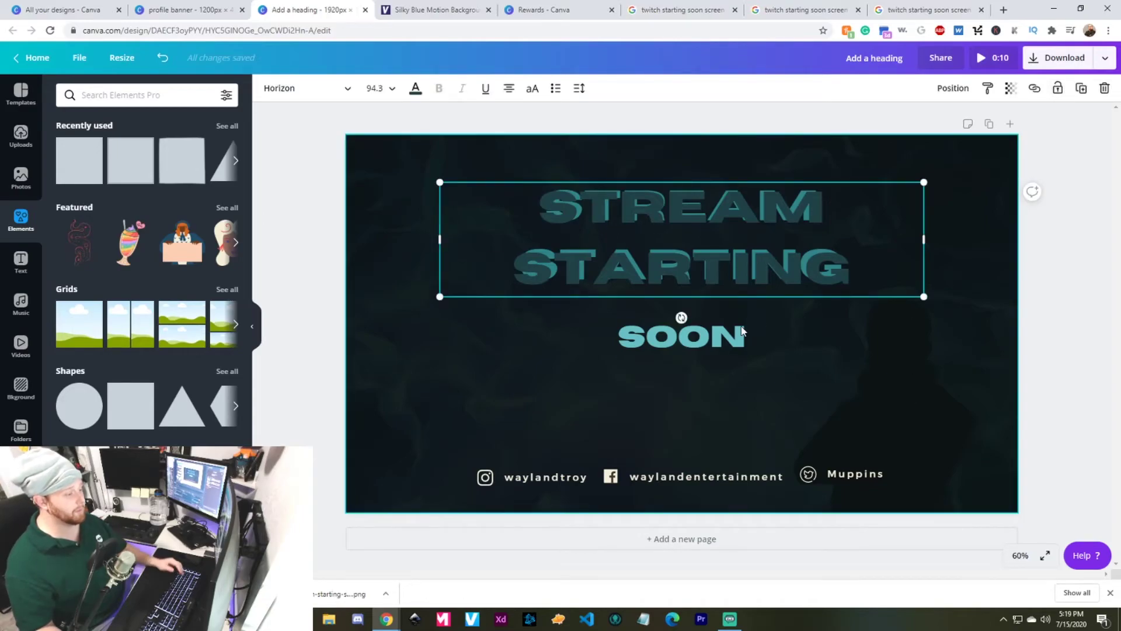
pyautogui.click(685, 337)
pyautogui.keyDown('shift'); pyautogui.click(675, 247); pyautogui.keyUp('shift')
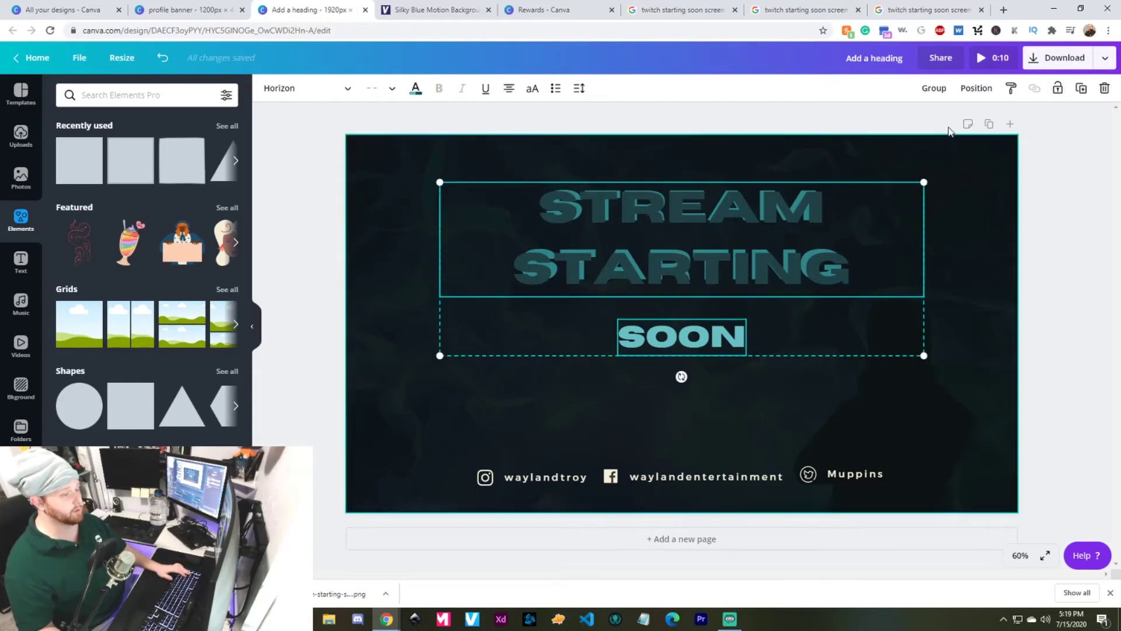
pyautogui.click(932, 88)
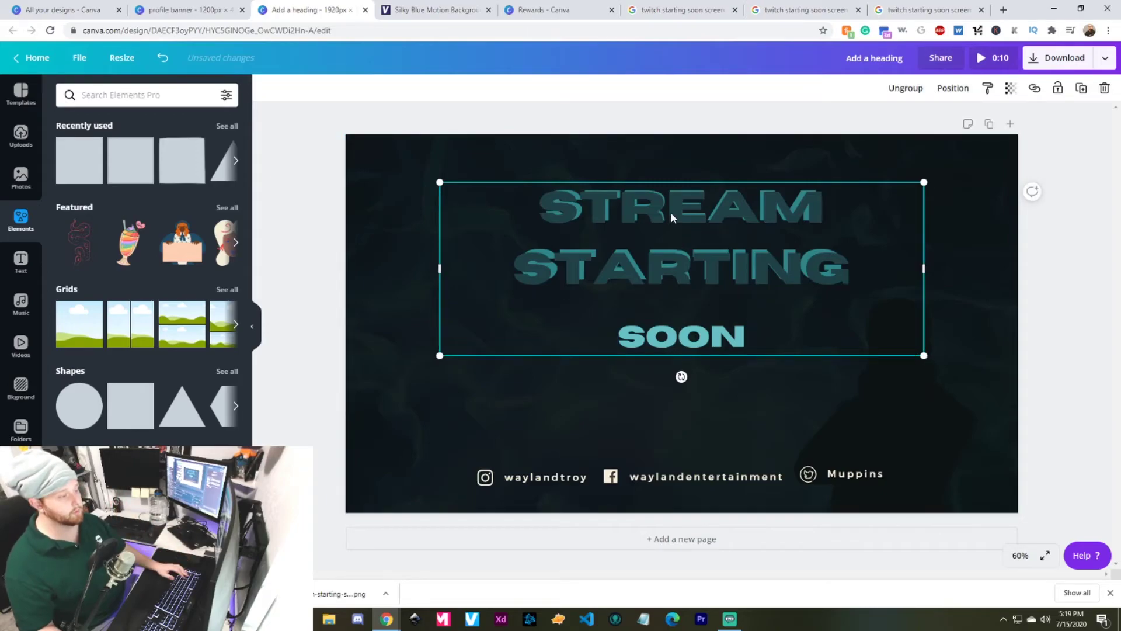
# - Enlarge the grouped heading text, recenter it in the upper part of the page and nudge the social media row slightly upward
pyautogui.moveTo(675, 213); pyautogui.dragTo(671, 210)
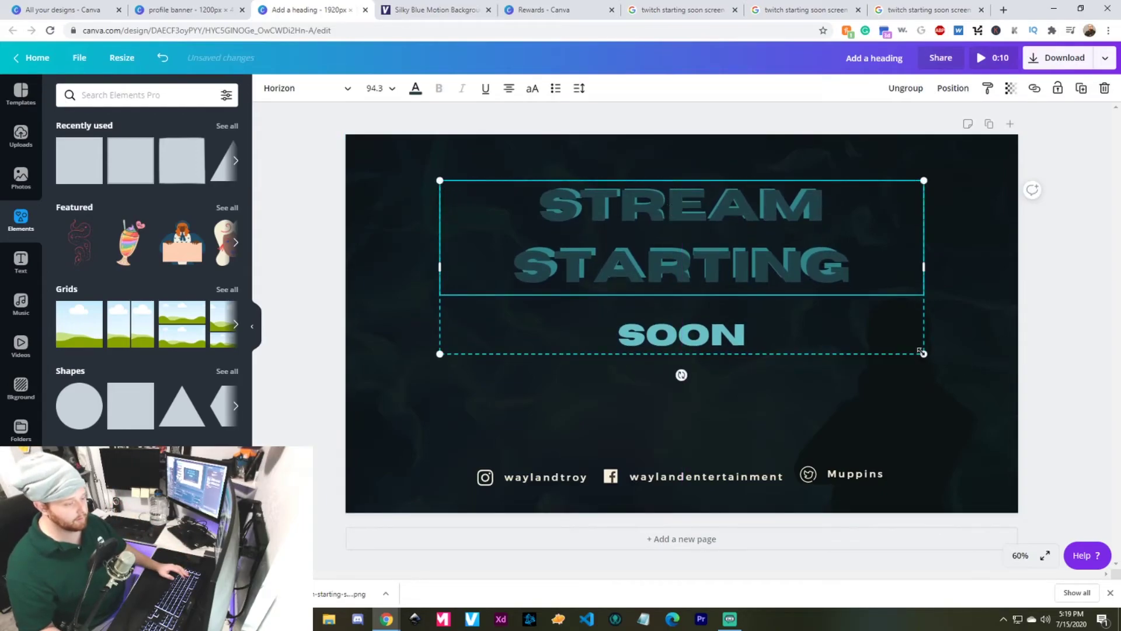
pyautogui.moveTo(925, 360); pyautogui.dragTo(972, 418)
pyautogui.moveTo(759, 280); pyautogui.dragTo(727, 262)
pyautogui.click(760, 479)
pyautogui.moveTo(715, 474)
pyautogui.mouseDown()
pyautogui.moveTo(713, 454)
pyautogui.moveTo(714, 469)
pyautogui.mouseUp()
pyautogui.click(708, 275)
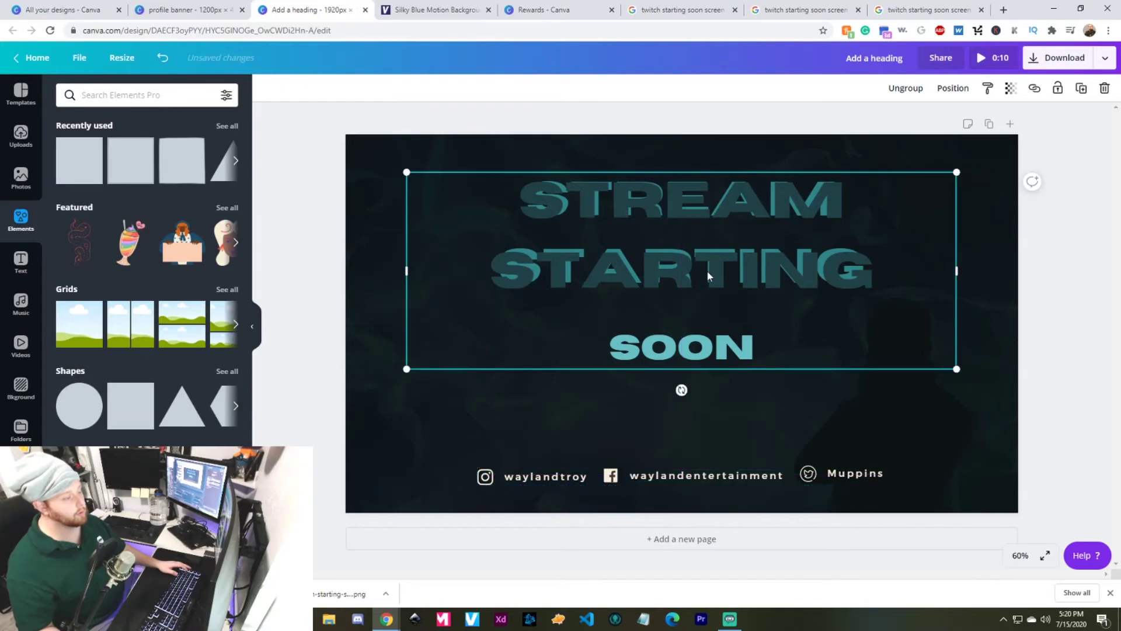
pyautogui.click(439, 150)
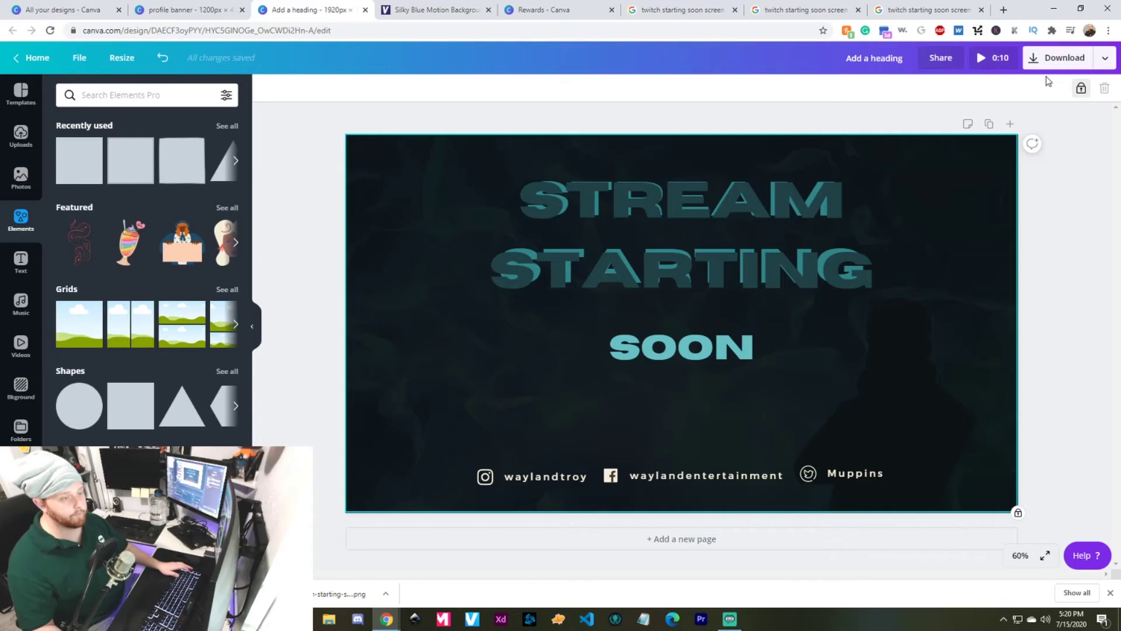
# - Preview the finished starting soon animation and return to the editor
pyautogui.click(987, 58)
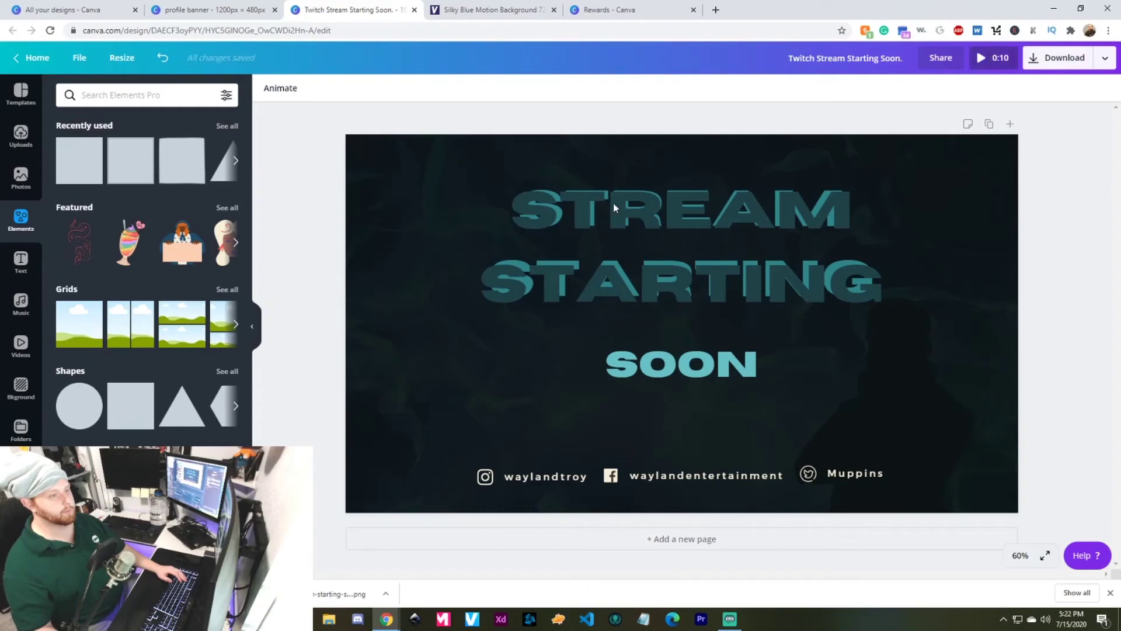
pyautogui.hotkey('ctrl', 'alt', 'p')
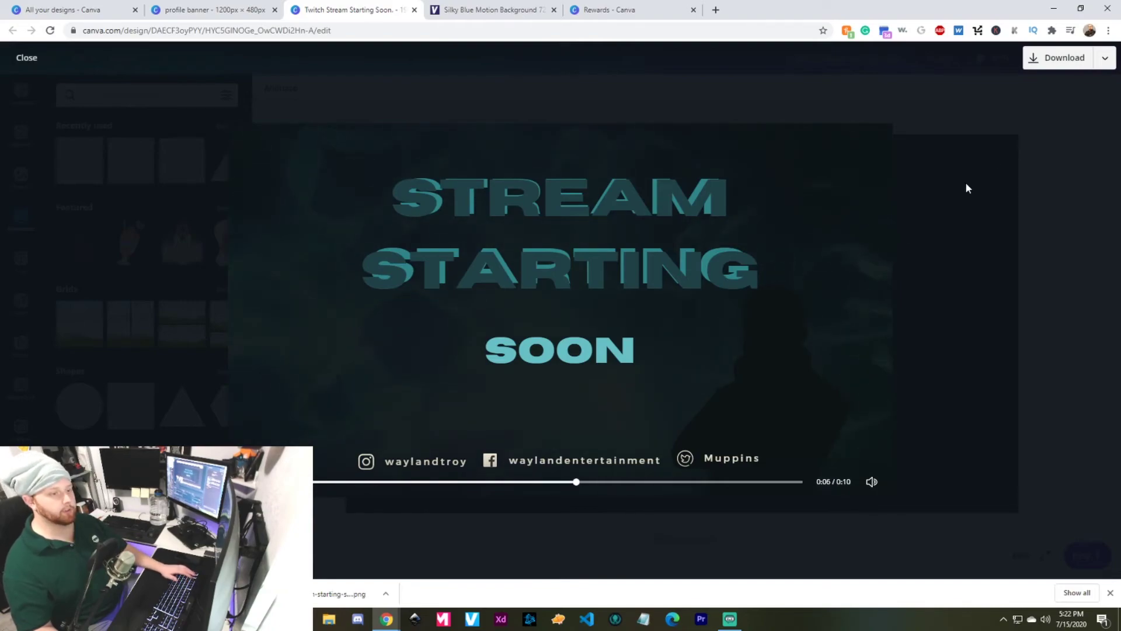
pyautogui.press('Escape')
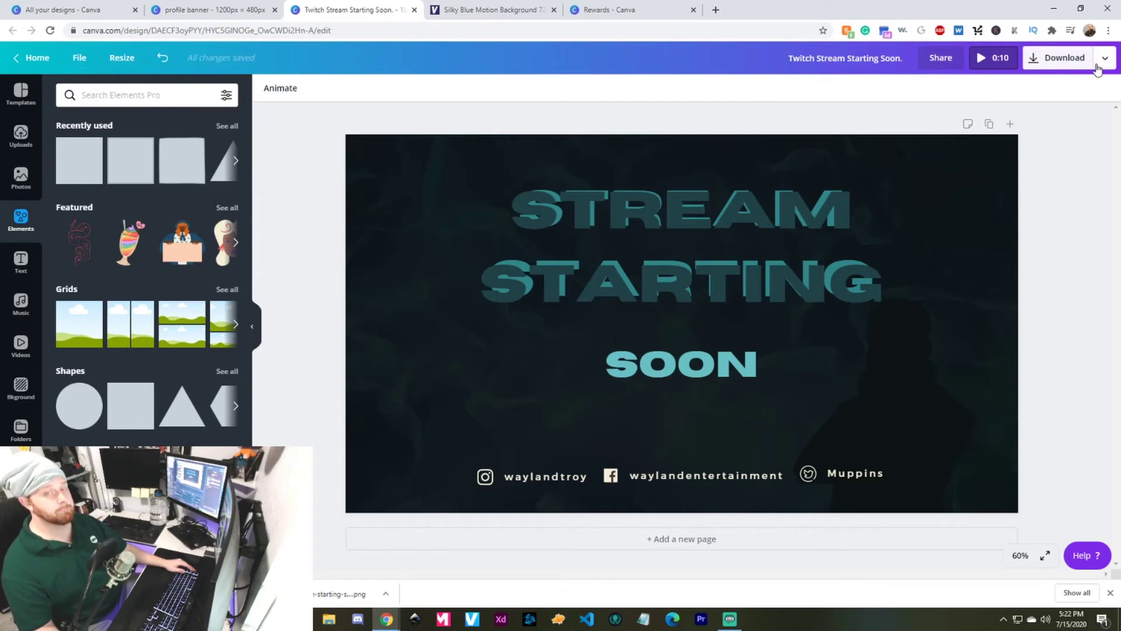
# - Download the design as an MP4 Video
pyautogui.click(1065, 59)
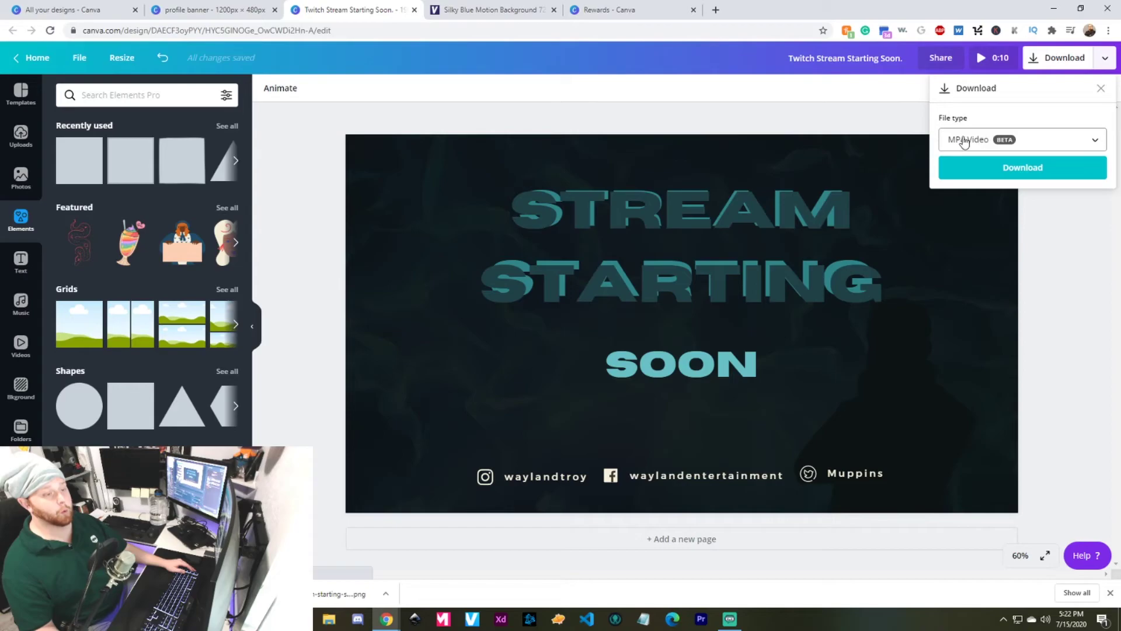
pyautogui.click(1061, 142)
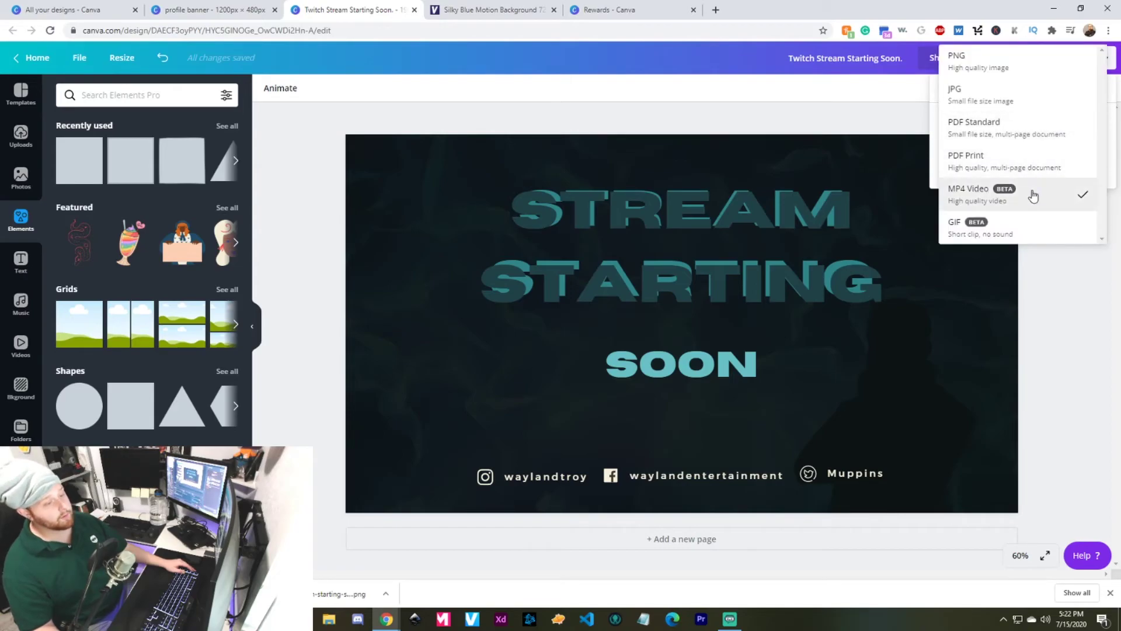
pyautogui.click(1033, 197)
pyautogui.click(1021, 170)
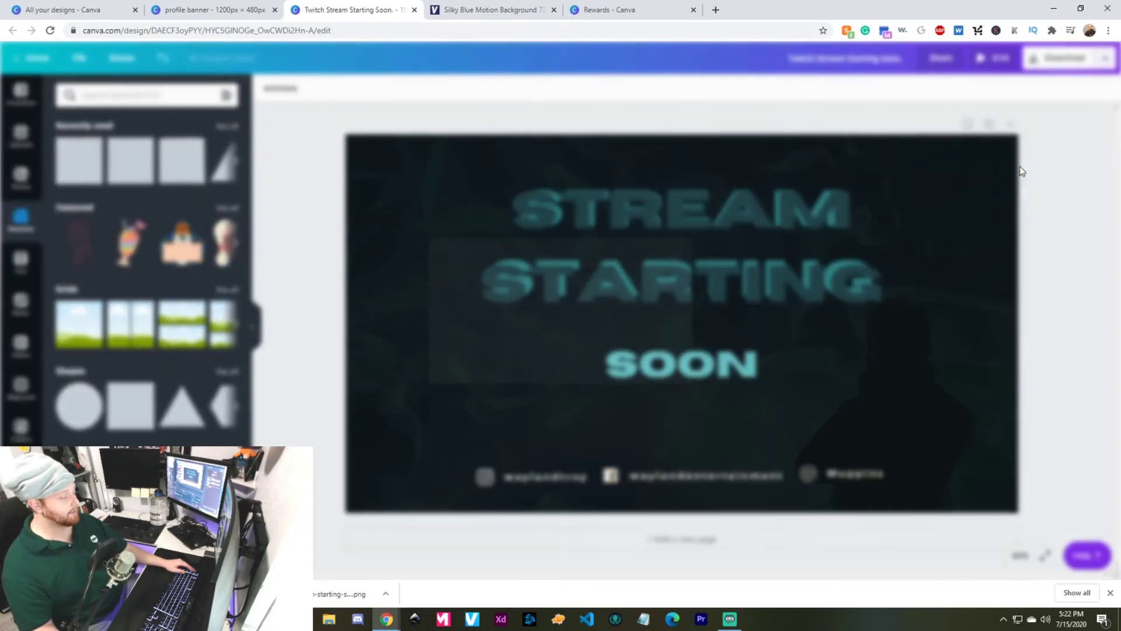